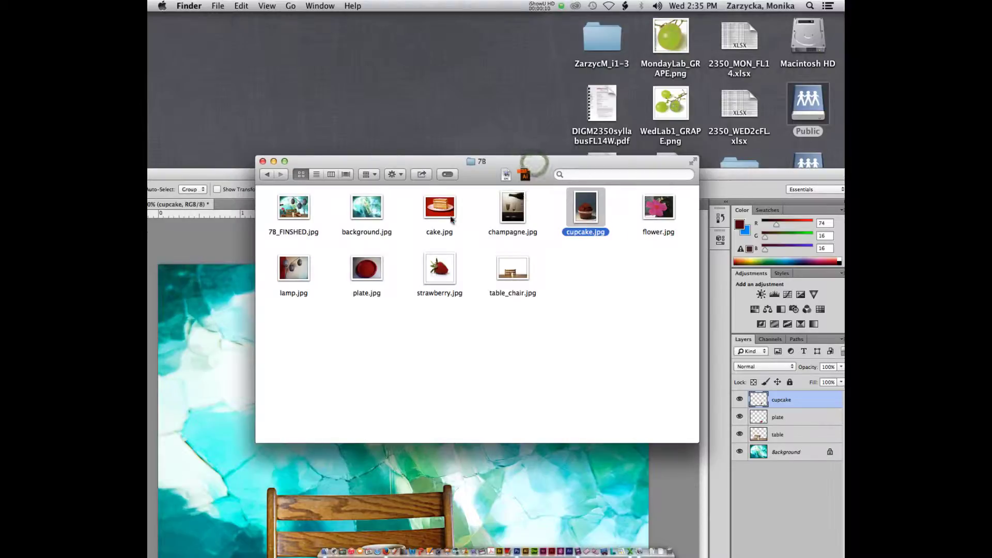
Step: Open cake.jpg from the 7B folder in Photoshop
left_click(439, 217)
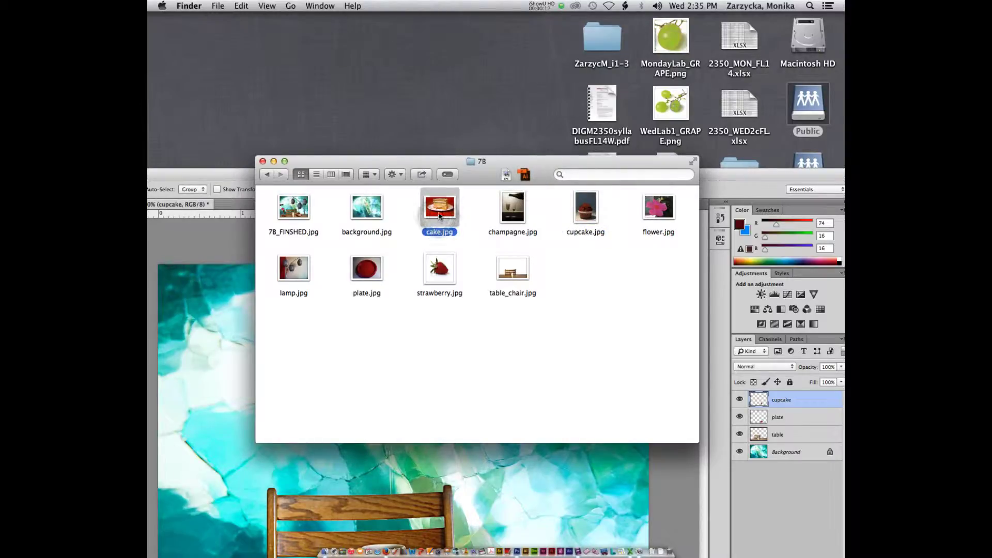
left_click_drag(439, 219, 516, 546)
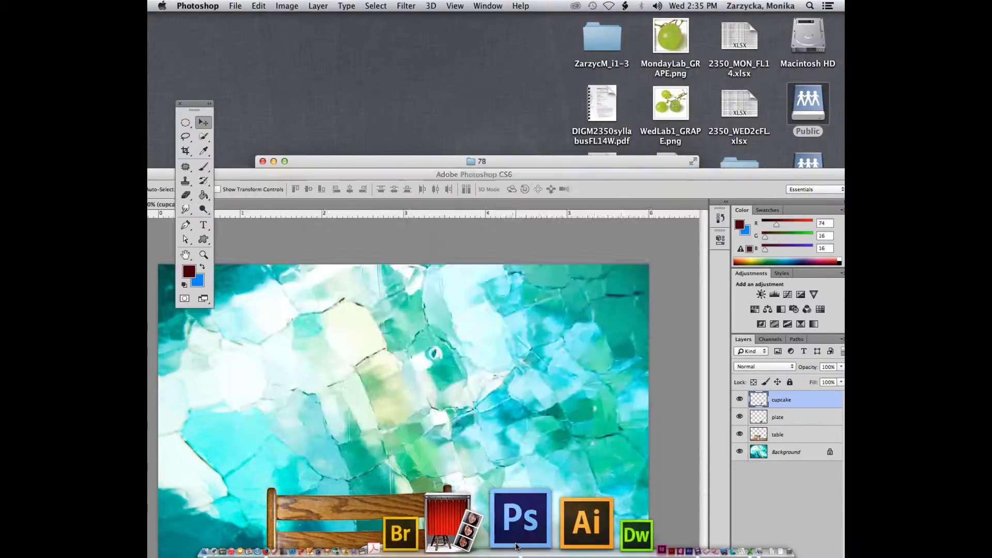
left_click_drag(422, 174, 434, 25)
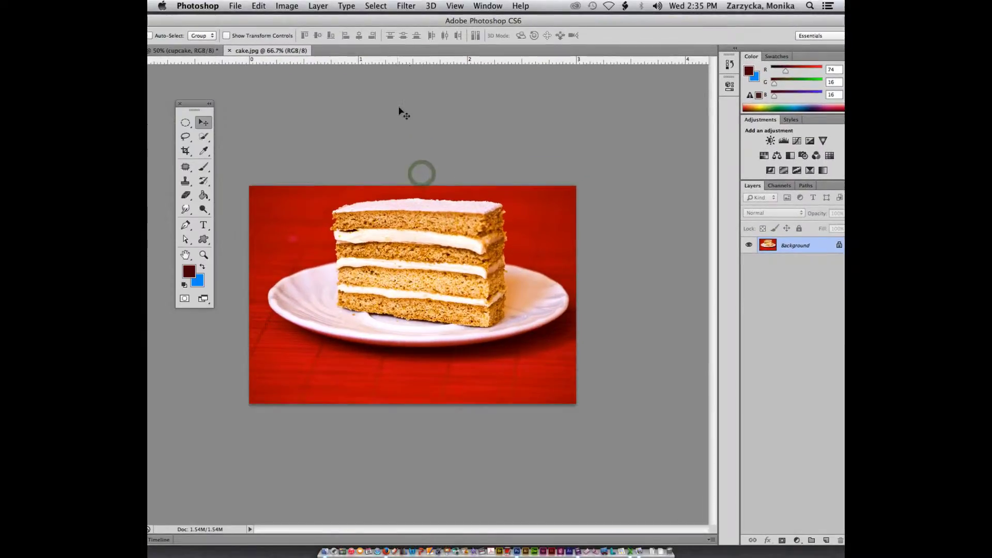
Step: Outline the cake slice without its plate as a closed selection using the Polygonal Lasso Tool
key("super+plus")
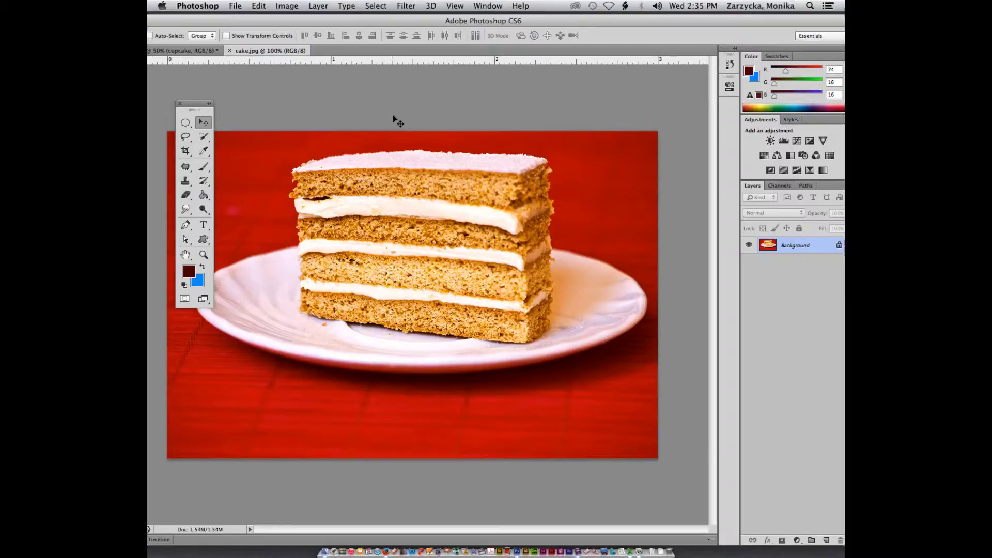
left_click(185, 136)
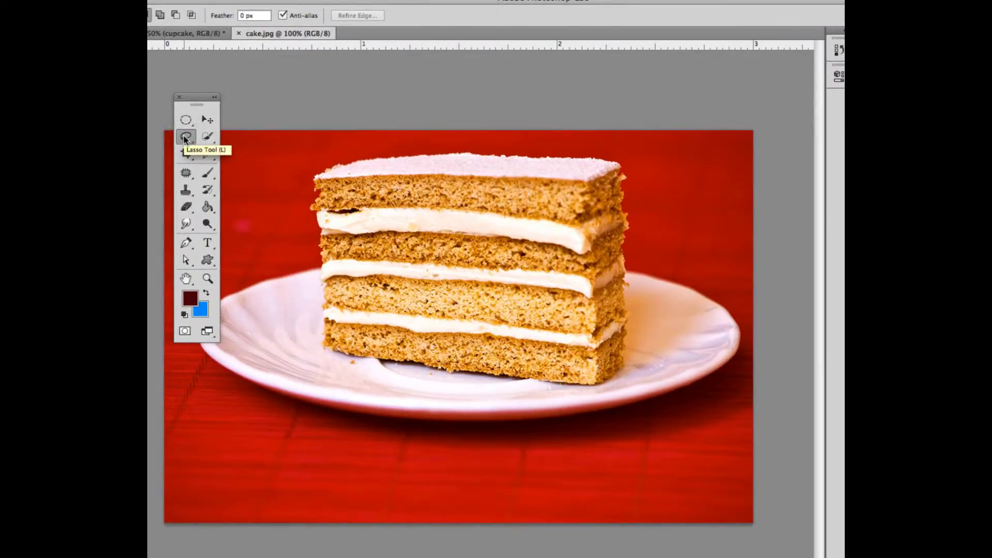
right_click(185, 139)
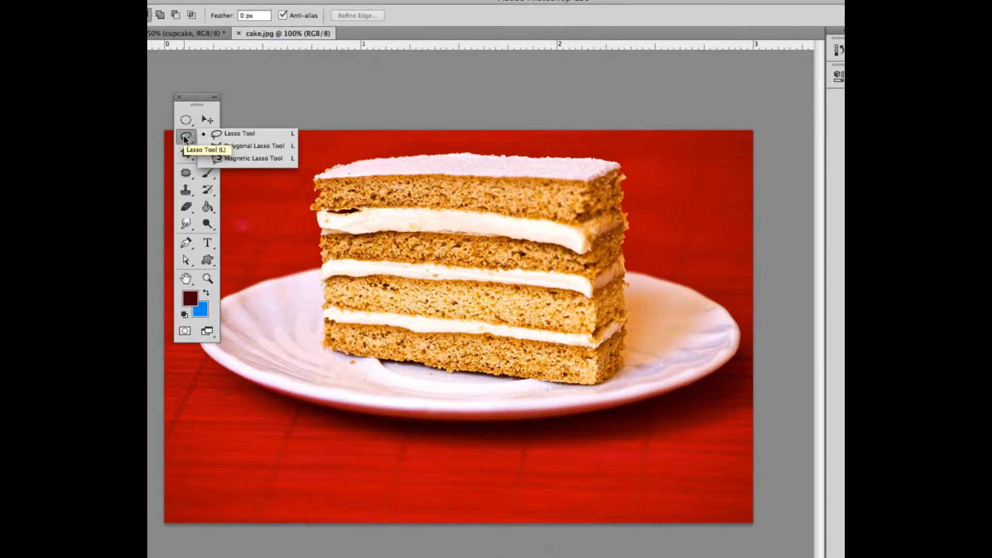
left_click(265, 150)
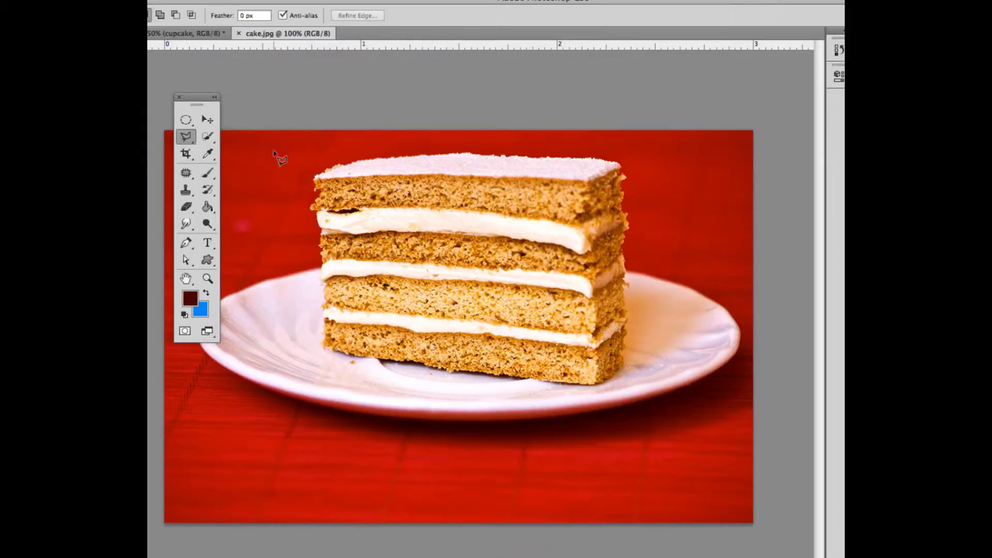
left_click(315, 177)
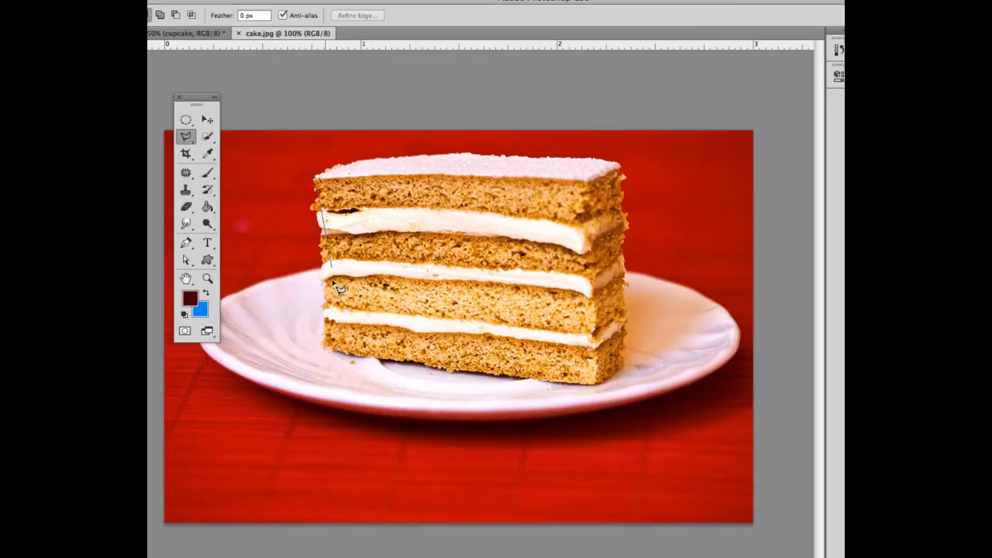
left_click(325, 345)
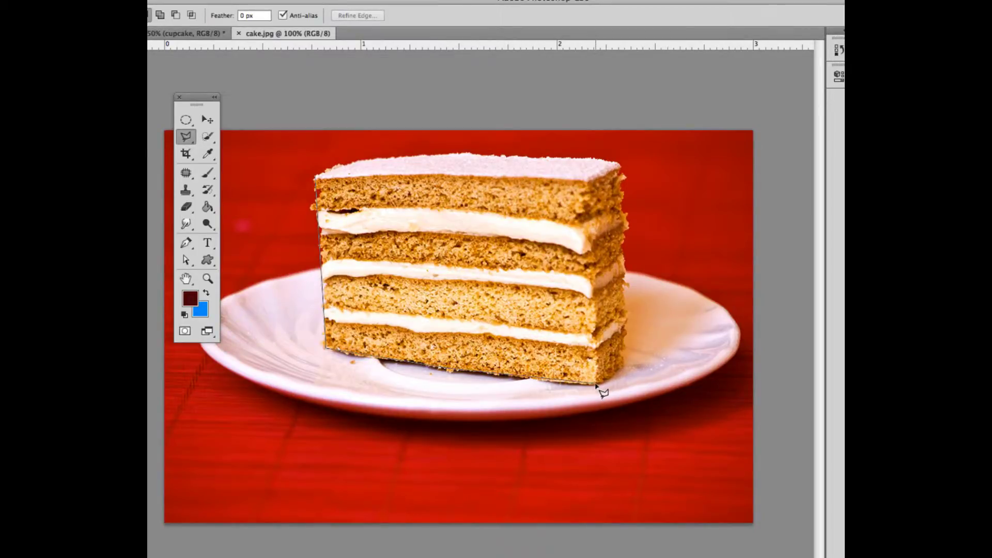
left_click(625, 366)
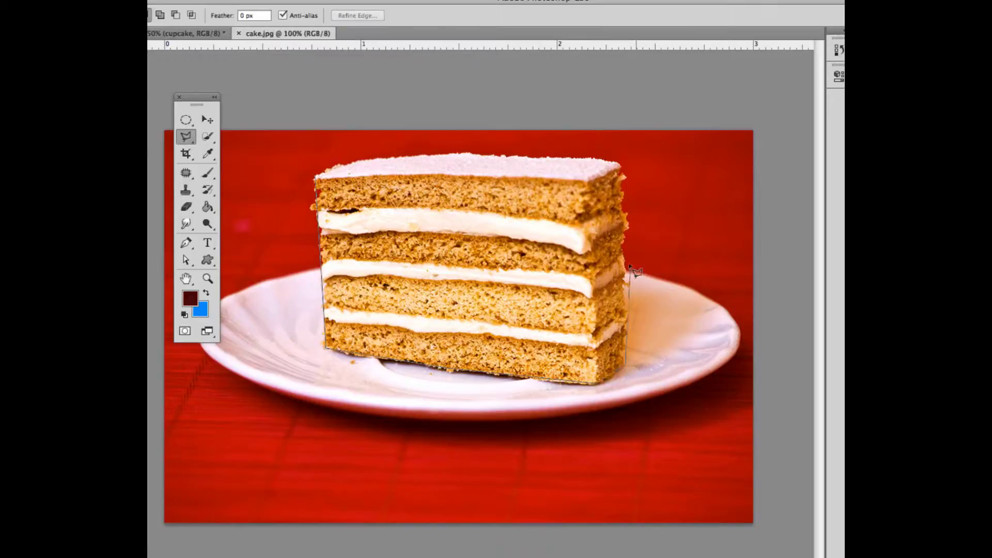
left_click(617, 164)
left_click(466, 153)
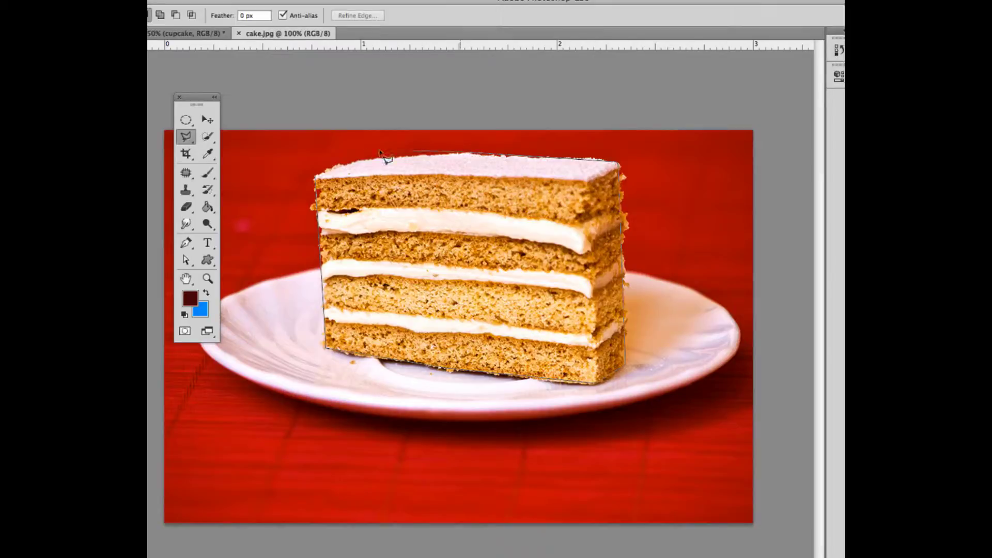
left_click(322, 178)
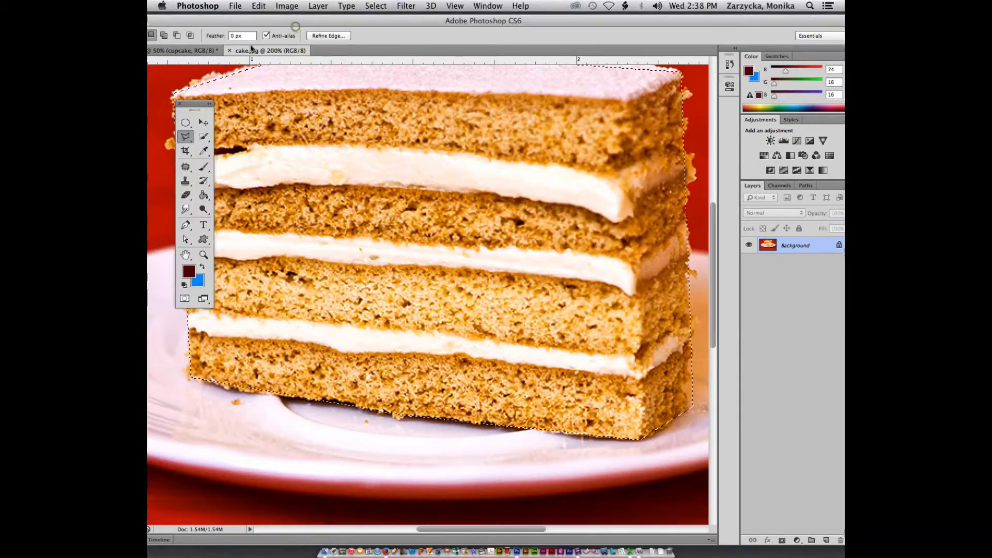
Step: Float the cake.jpg document and move the selected cake slice into the Lab7B composition over the red plate
left_click(296, 26)
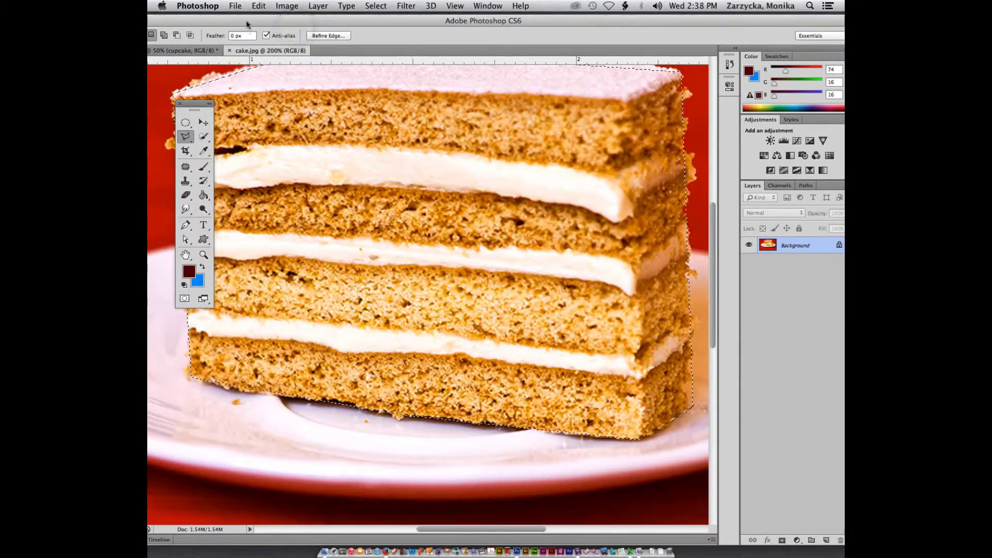
left_click_drag(246, 23, 337, 42)
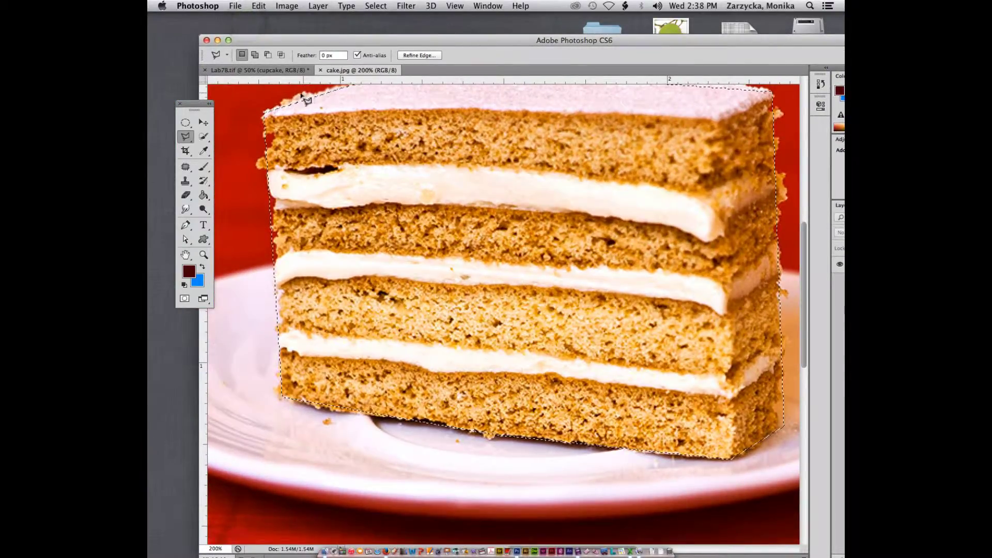
left_click(203, 123)
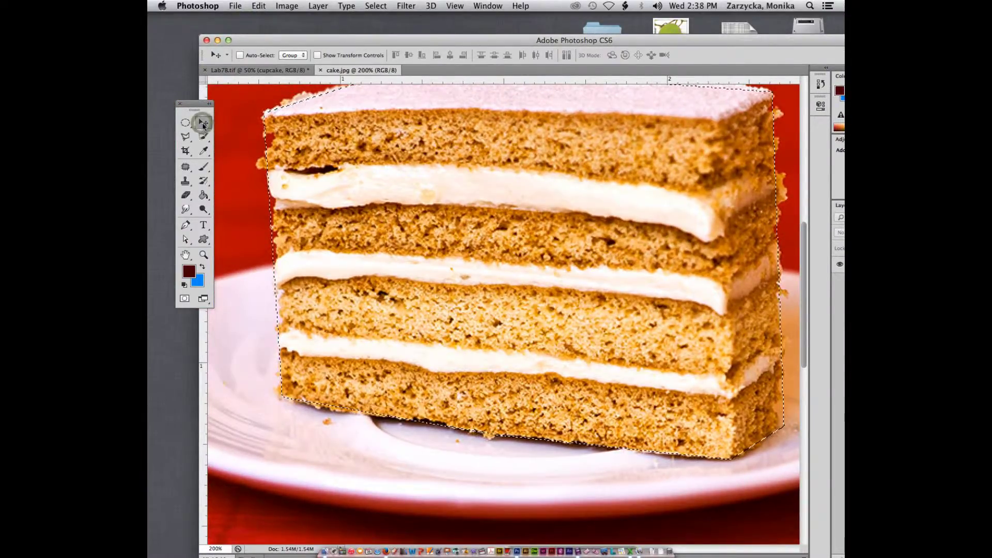
key("super+minus")
key("super+minus")
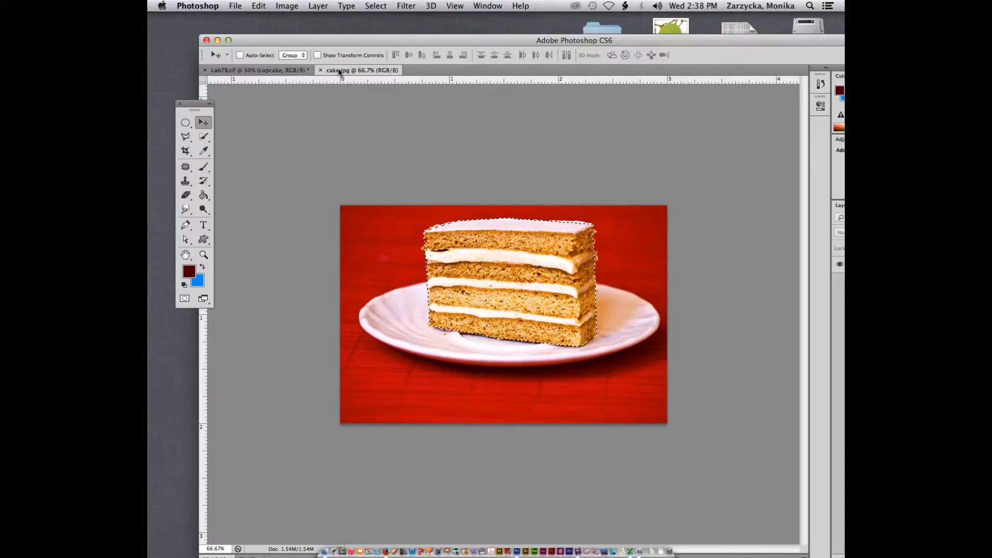
left_click_drag(340, 72, 484, 26)
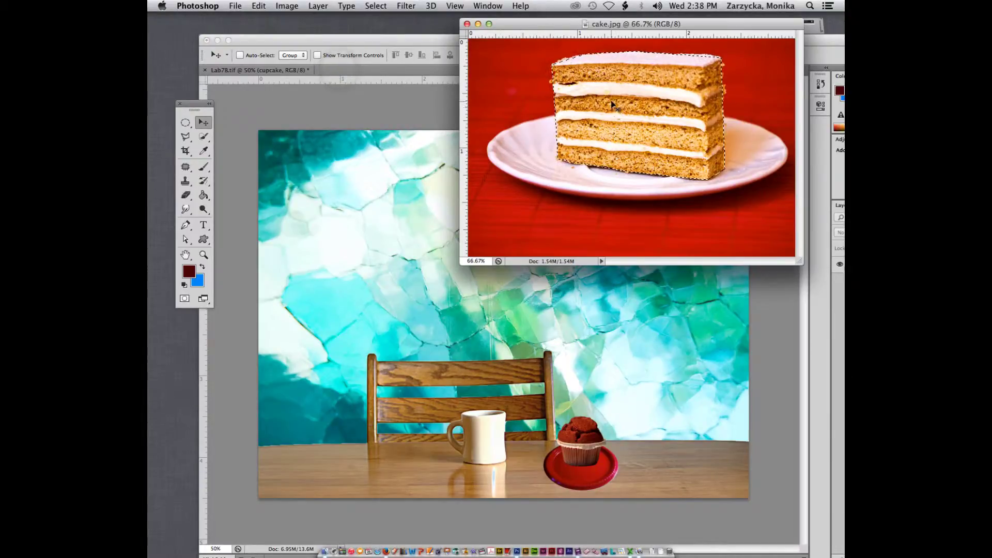
left_click_drag(615, 97, 609, 407)
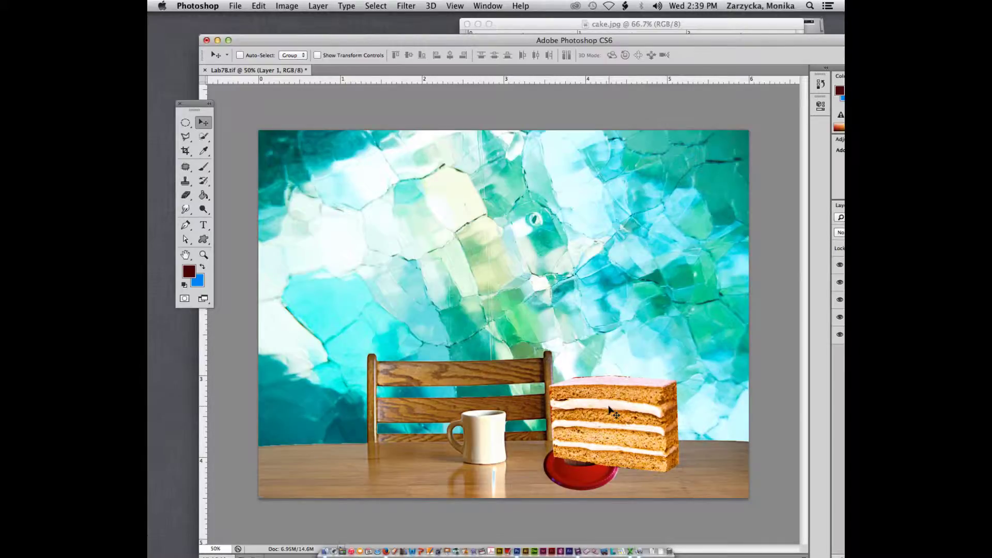
Step: Scale the cake slice down to fit the red plate and place it in front of the cupcake
key("super+t")
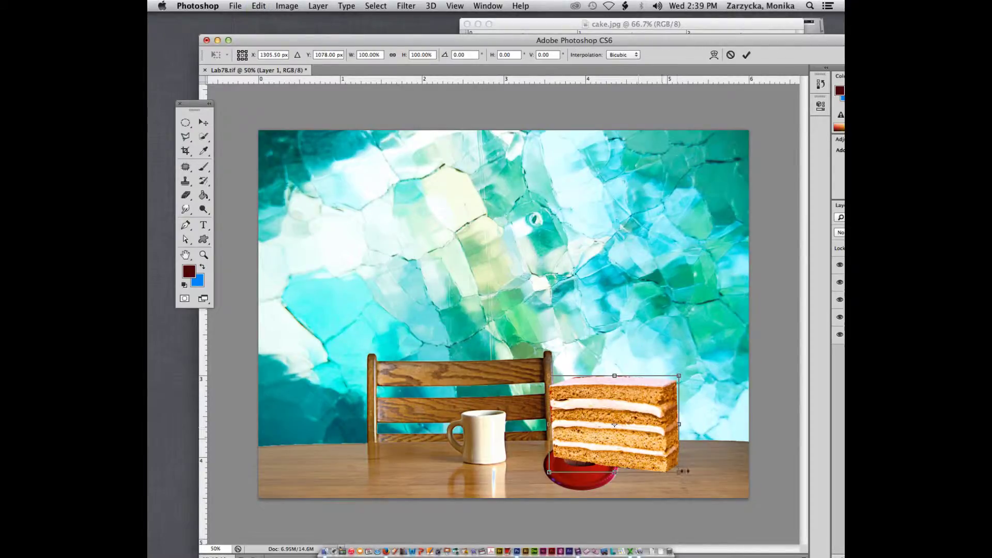
left_click_drag(681, 473, 611, 457)
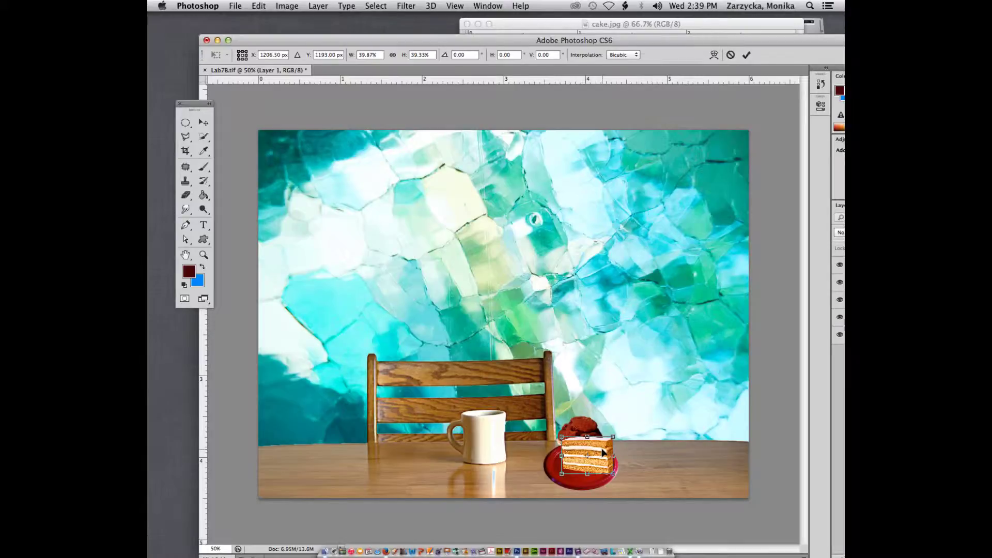
key("super+minus")
key("super+minus")
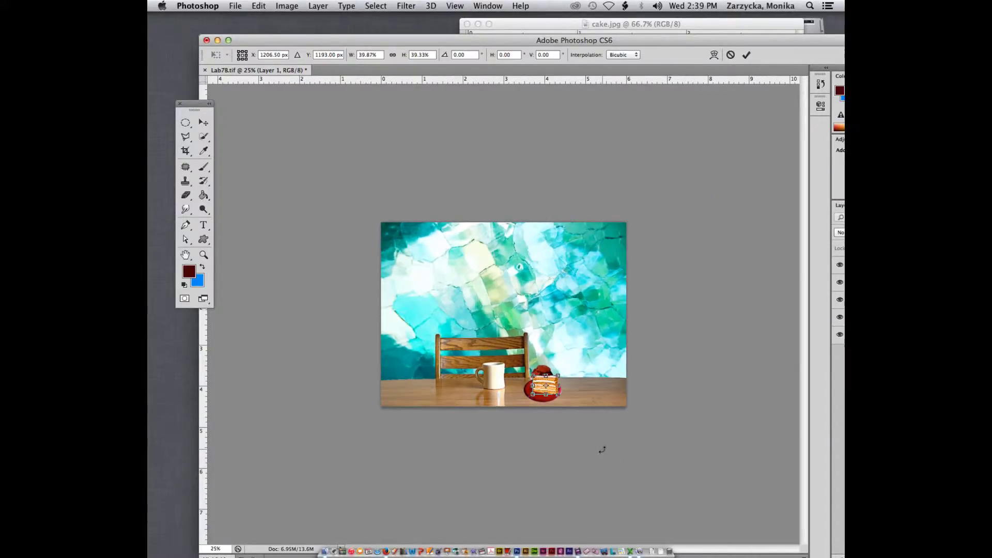
key("super+plus")
key("super+plus")
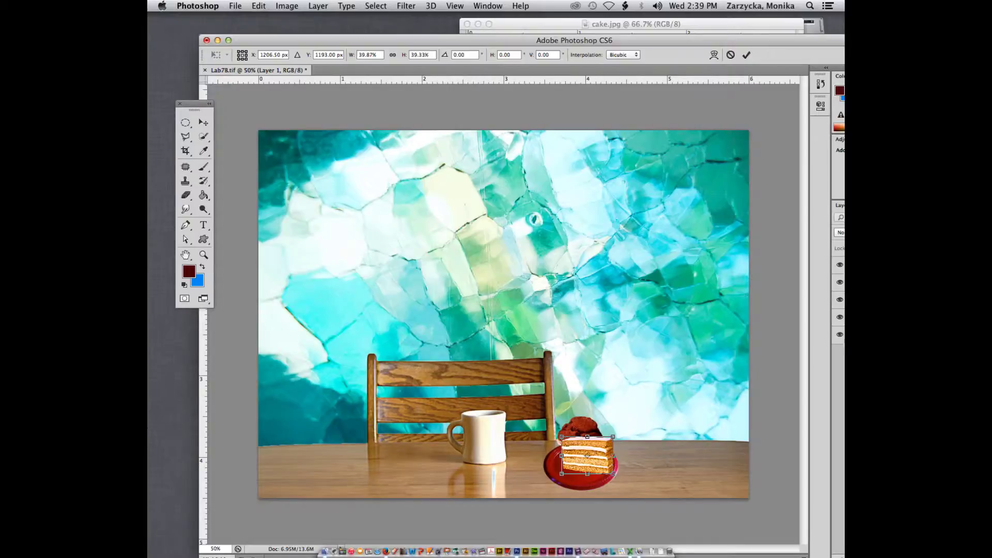
mouse_move(605, 454)
left_mouse_down()
mouse_move(606, 474)
mouse_move(605, 459)
left_mouse_up()
double_click(598, 459)
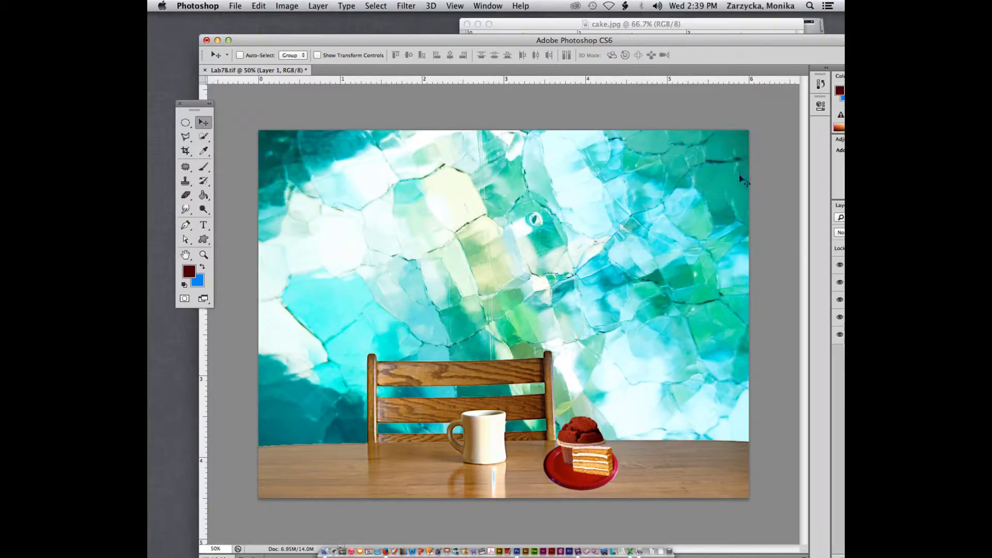
Step: Rename the new cake slice layer as cake
left_click_drag(633, 40, 488, 41)
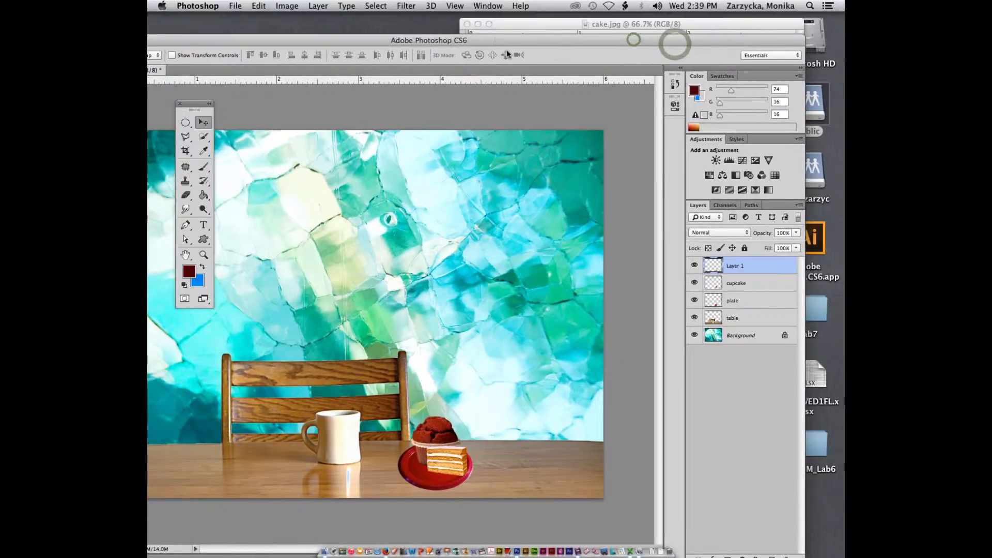
double_click(743, 266)
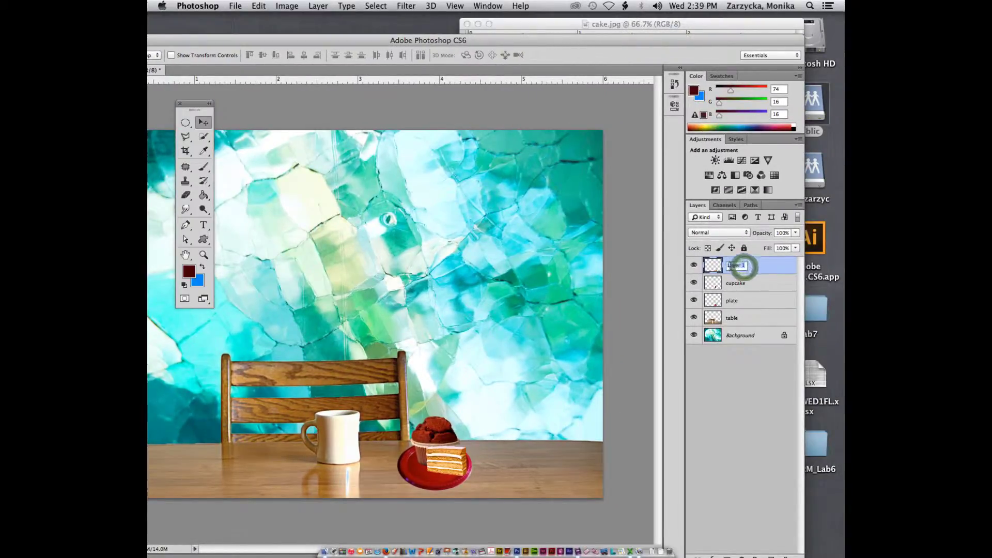
type("cake")
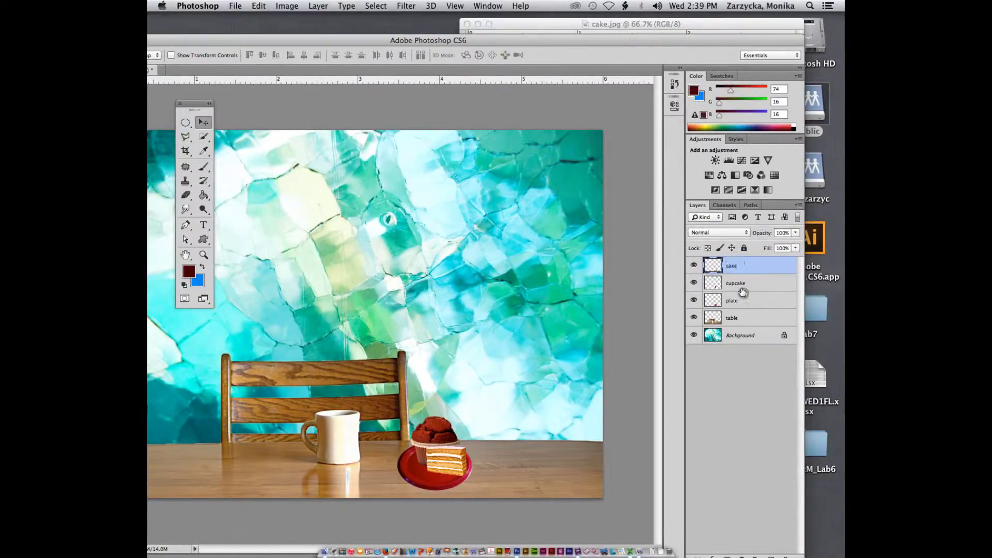
Step: Nudge the cupcake layer slightly to the left on the red plate
left_click(739, 284)
key("Left")
key("Left")
key("Left")
key("Left")
key("Left")
key("Left")
key("Left")
key("Left")
key("Left")
key("Left")
key("Left")
key("Left")
key("Left")
key("Left")
key("Left")
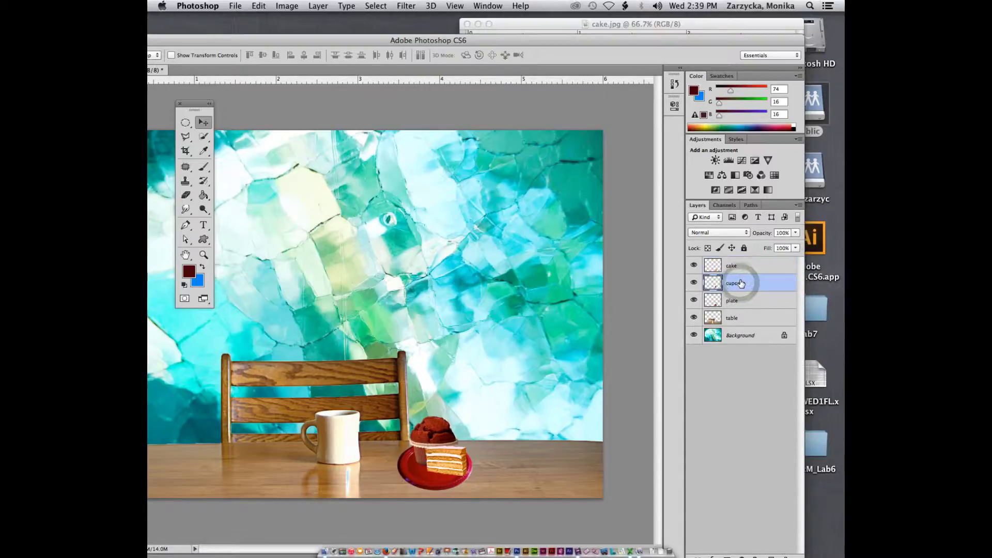
key("Left")
key("Left")
key("Left")
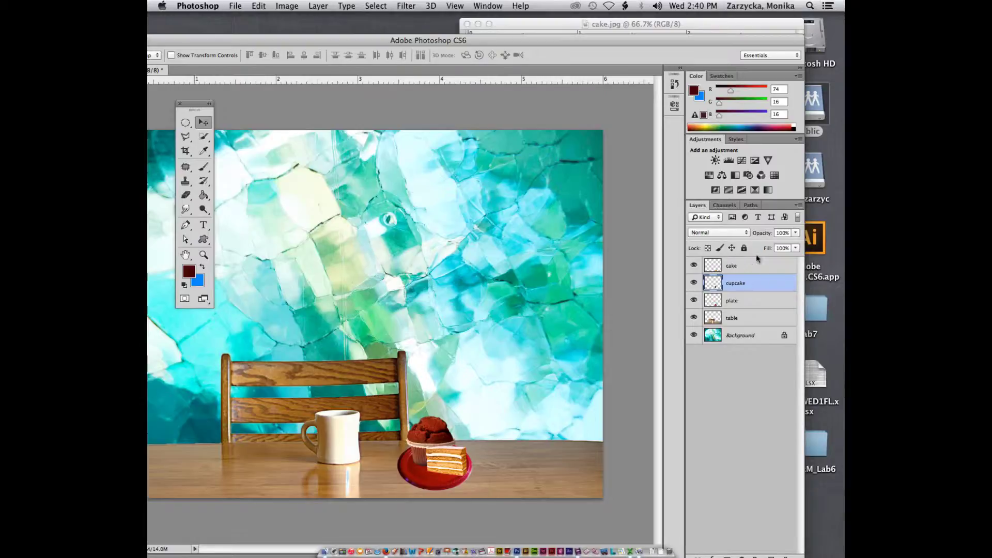
Step: Select the cake layer and close the cake.jpg document
left_click(749, 271)
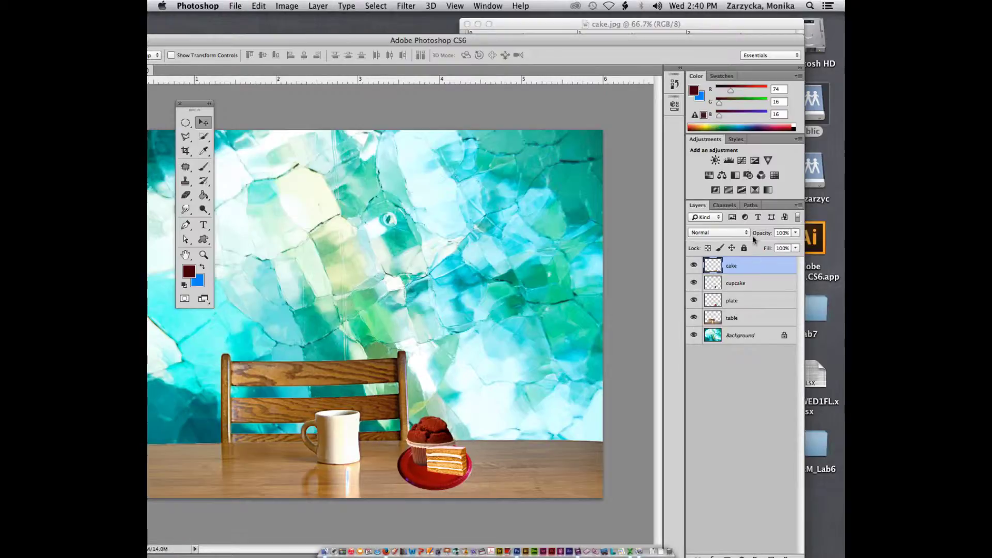
left_click_drag(431, 41, 492, 53)
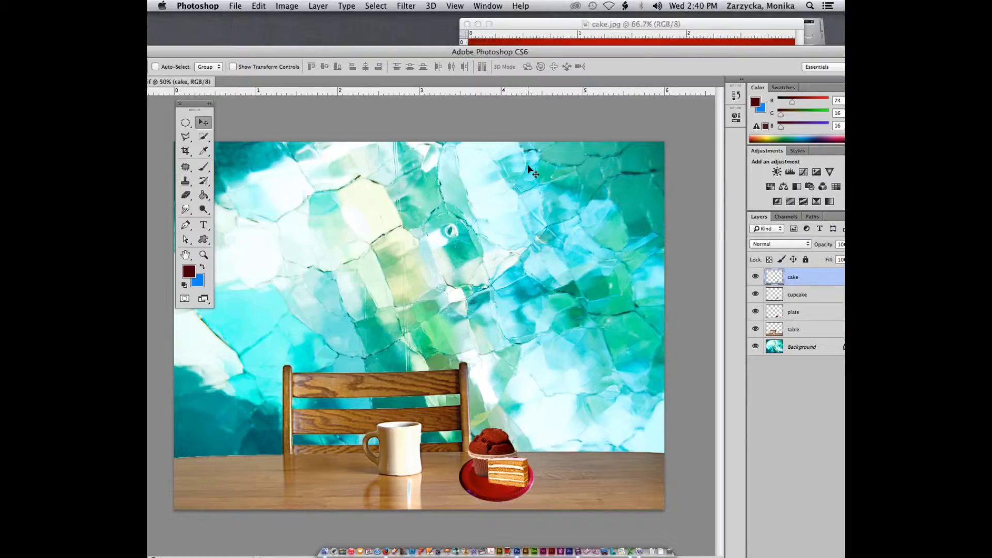
left_click_drag(573, 54, 571, 216)
left_click(560, 48)
left_click(467, 24)
Step: Switch to Finder and open champagne.jpg from the 7B folder in Photoshop, using its embedded color profile
left_click(565, 172)
left_click(515, 202)
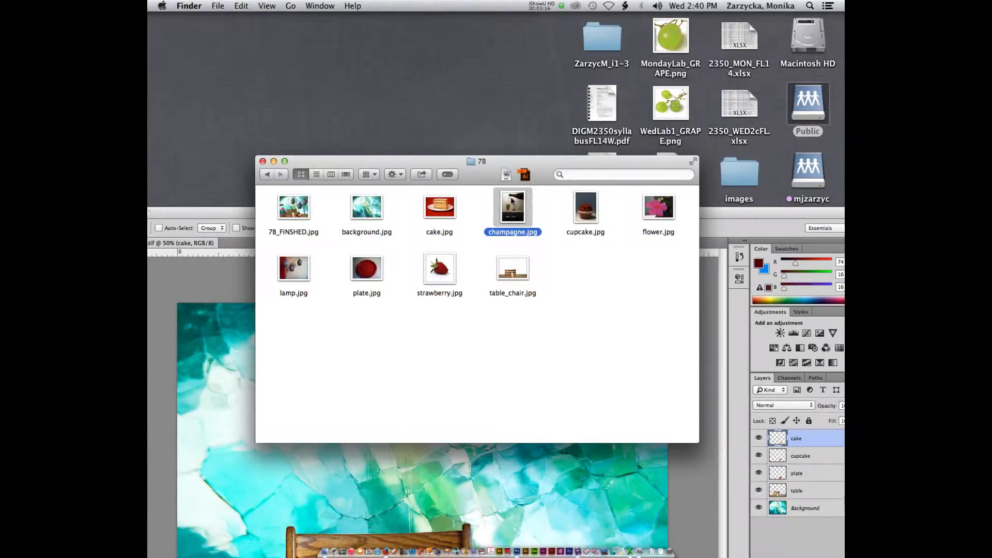
left_click_drag(511, 198, 517, 532)
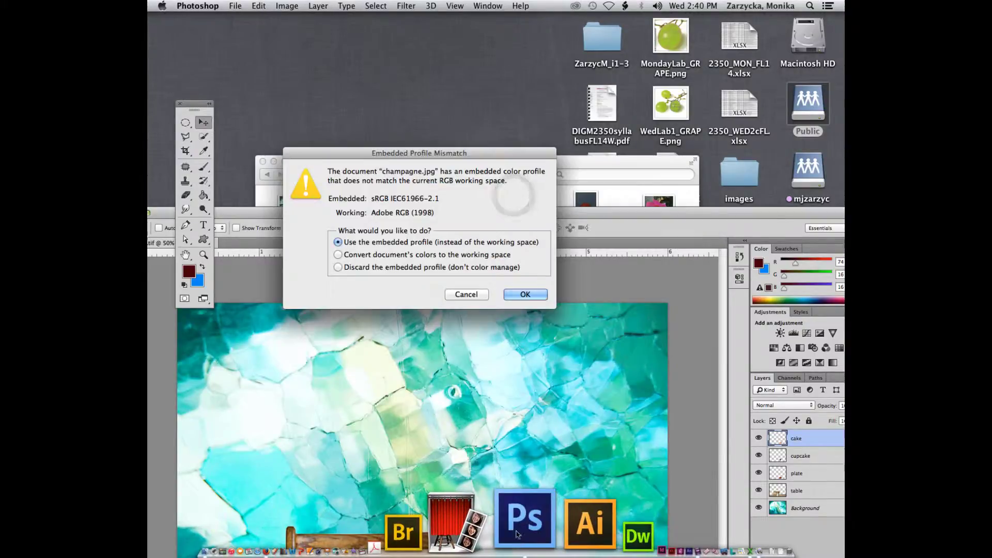
left_click(525, 294)
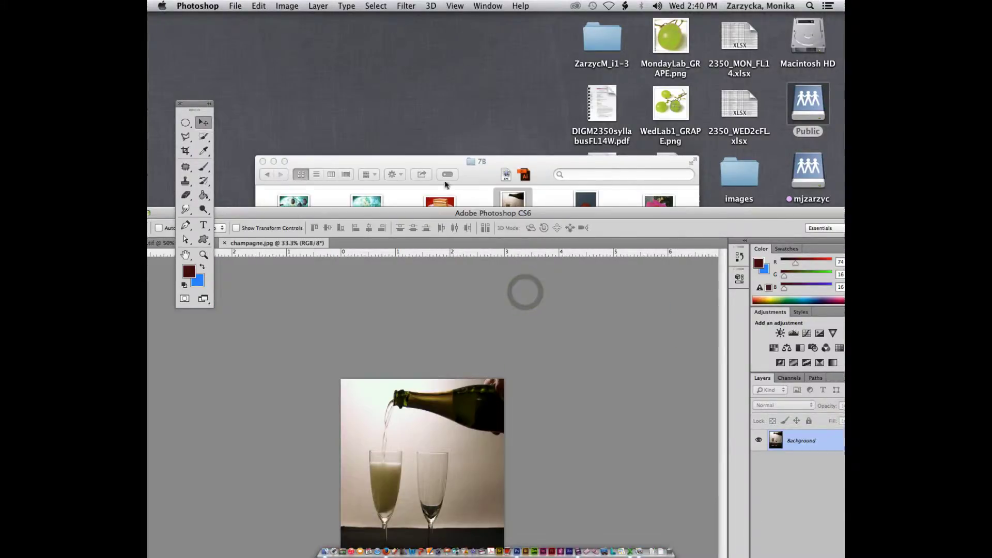
left_click_drag(432, 209, 455, 97)
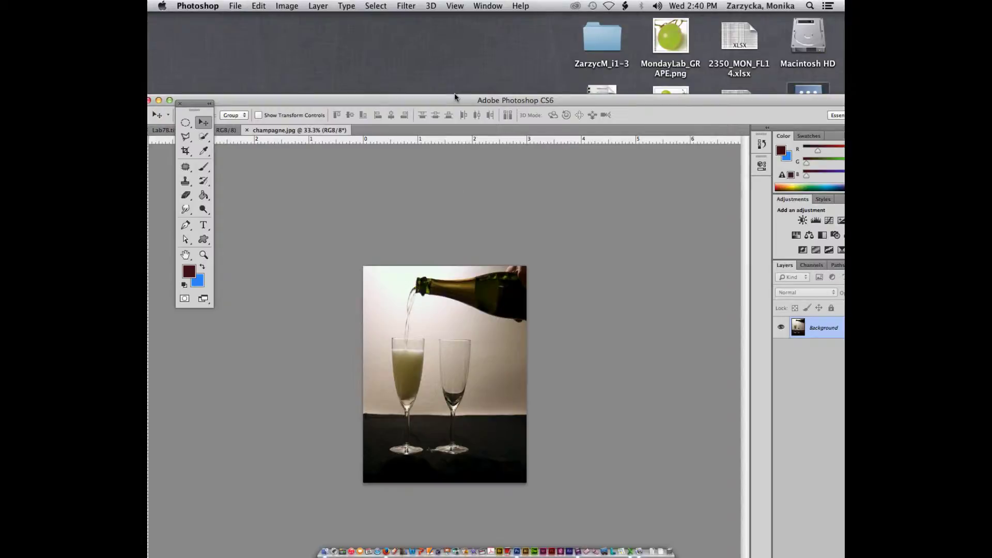
key("super+plus")
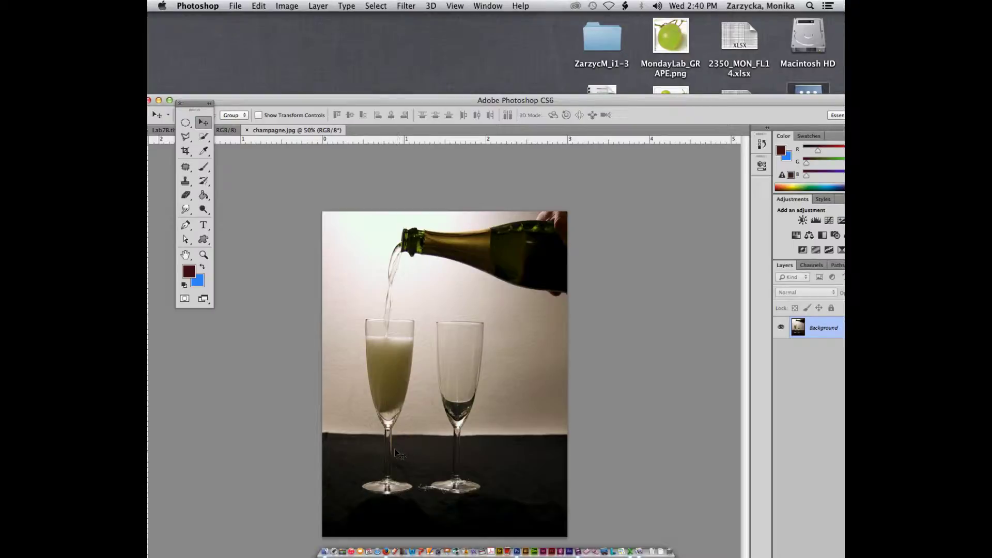
Step: Select the champagne bottle and the hand holding it with the Quick Selection tool at a 45 px brush size
key("super+plus")
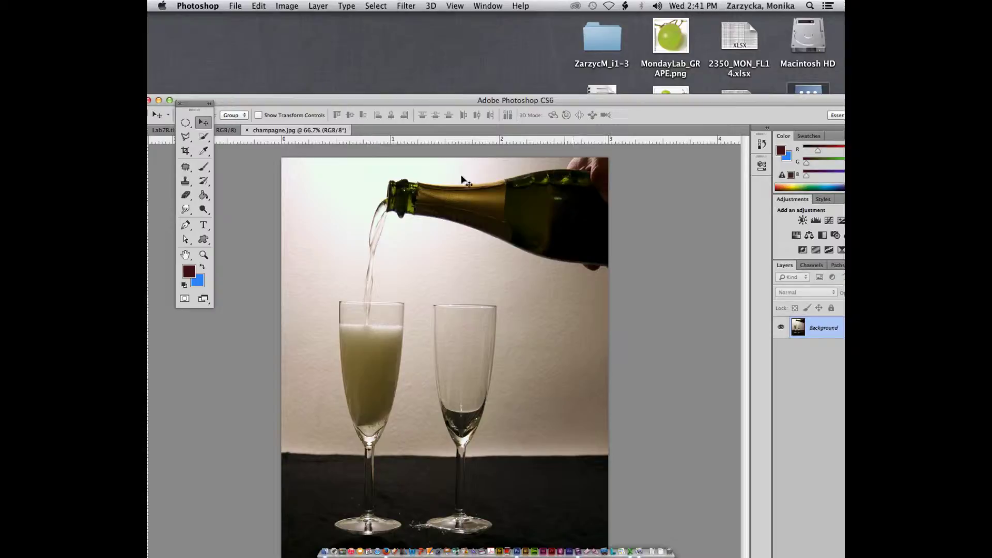
left_click(206, 140)
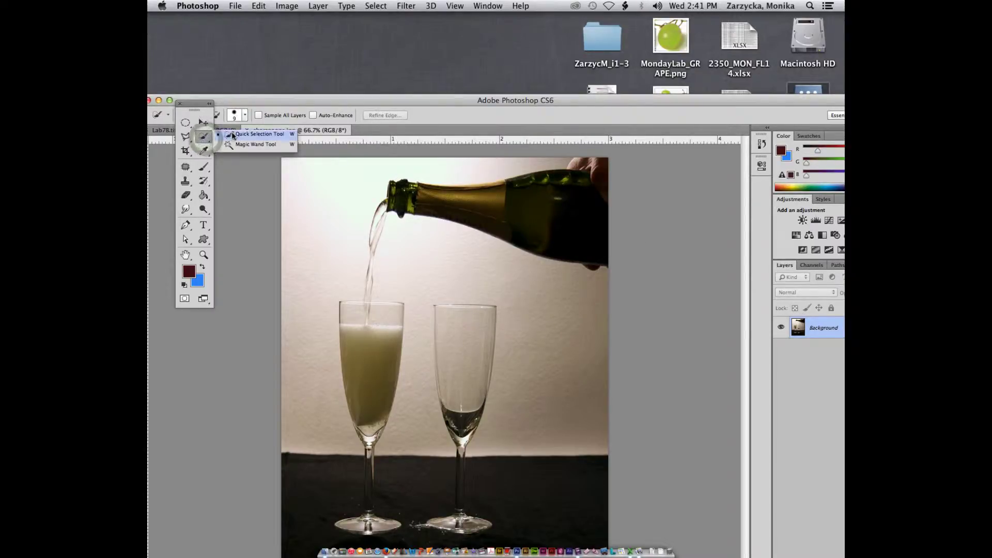
left_click_drag(190, 103, 229, 137)
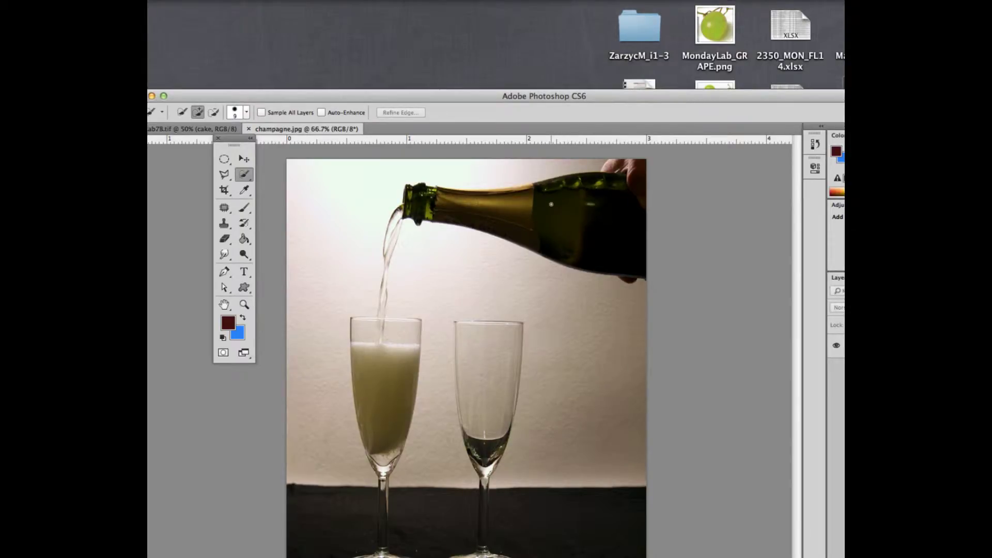
key("bracketright")
key("bracketright")
key("bracketright")
key("bracketright")
key("bracketright")
key("bracketright")
key("bracketright")
left_click(557, 210)
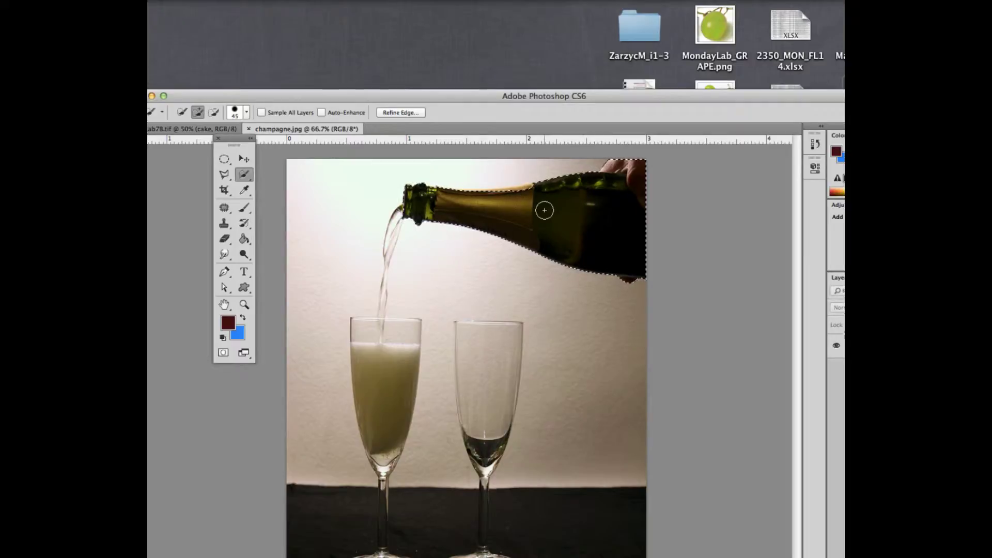
Step: Step back one selection stroke and add the gold foil along the bottle neck's upper edge with a 30 px brush
key("super+plus")
scroll(546, 223, "up", 10)
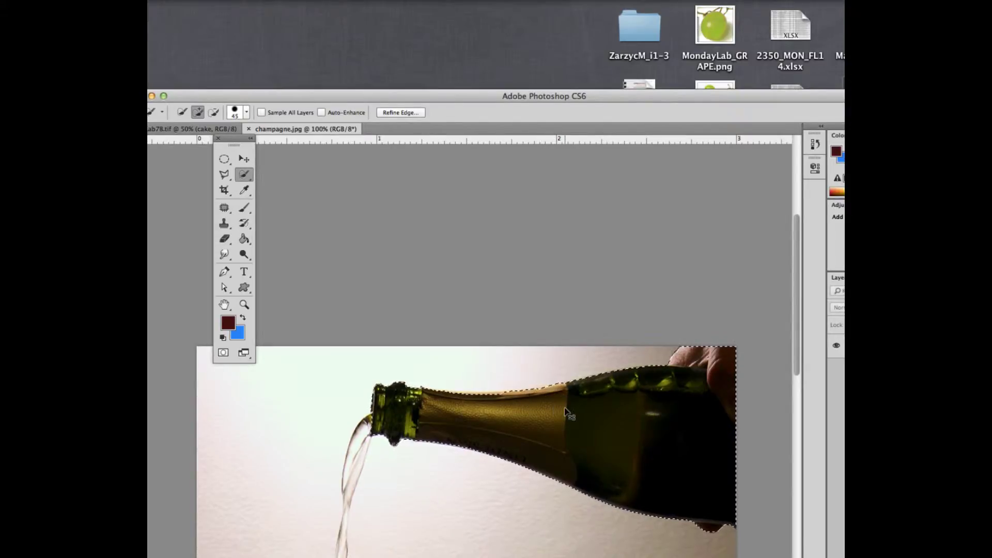
key("alt+super+z")
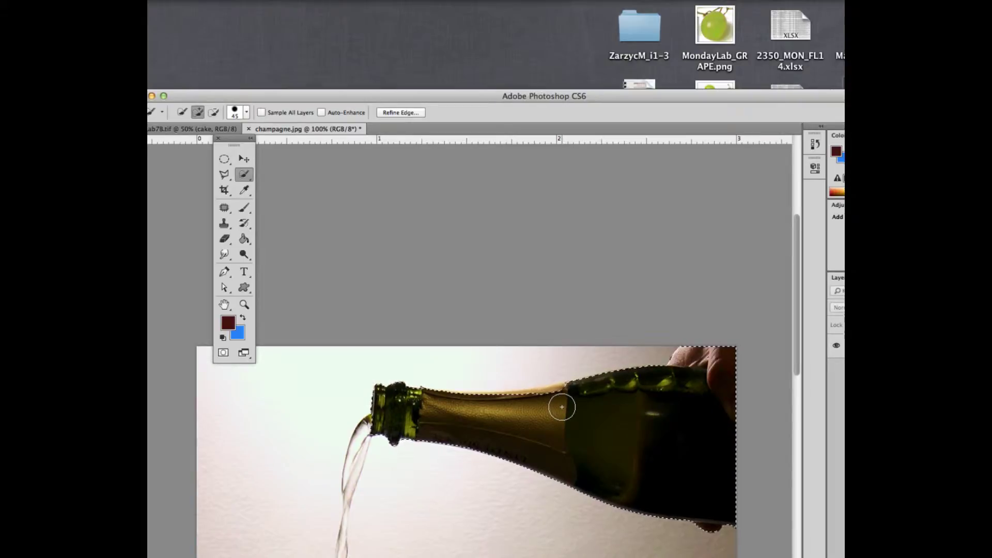
key("bracketleft")
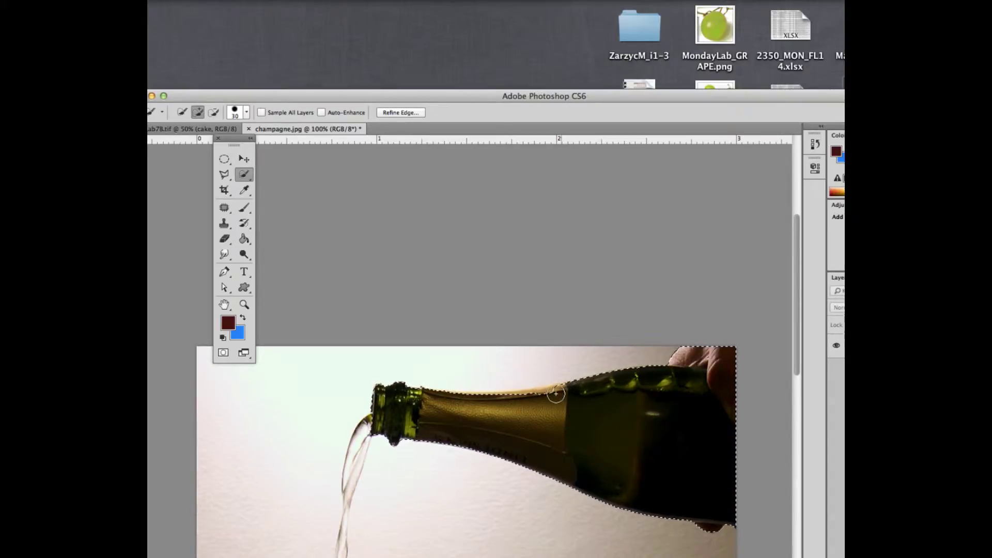
left_click_drag(534, 397, 465, 401)
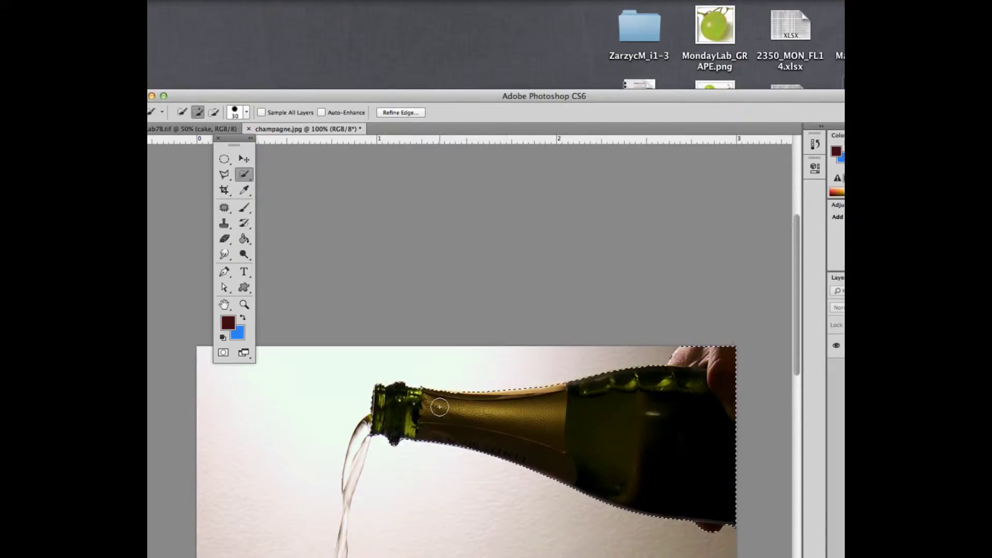
key("super+plus")
key("super+plus")
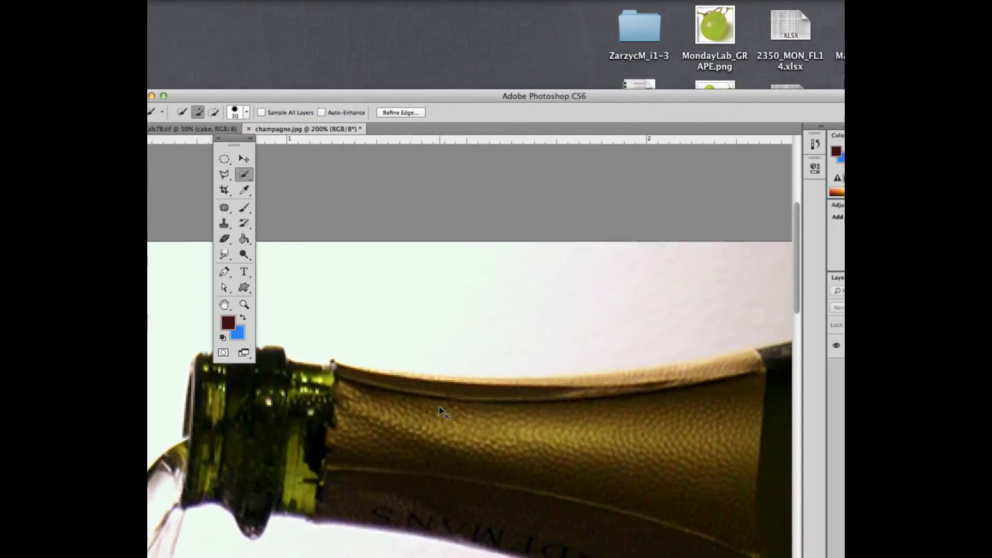
Step: Add the upper champagne stream and the bowl of the filled glass to the selection with a 15 px brush
key("super+minus")
key("super+minus")
key("super+minus")
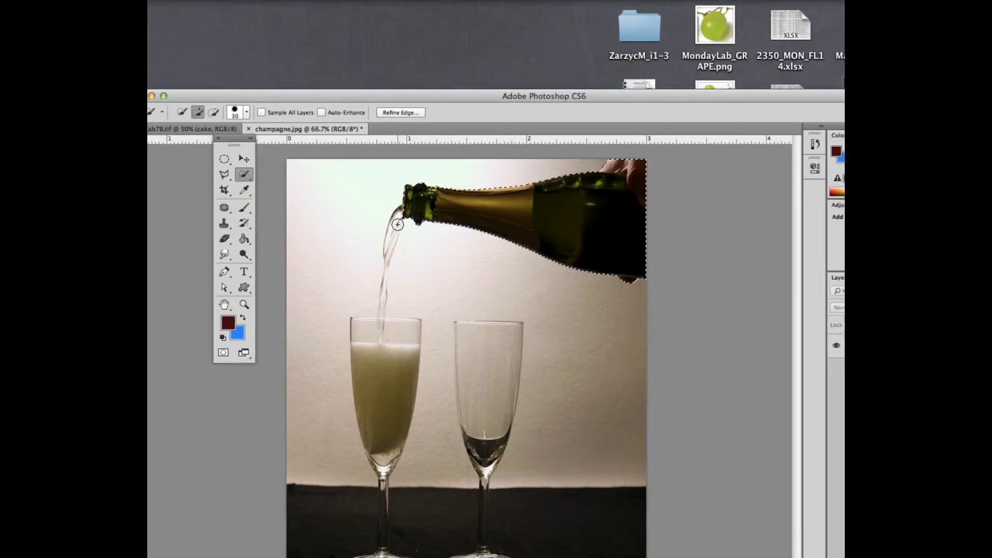
key("[")
key("[")
key("[")
left_click_drag(389, 234, 385, 277)
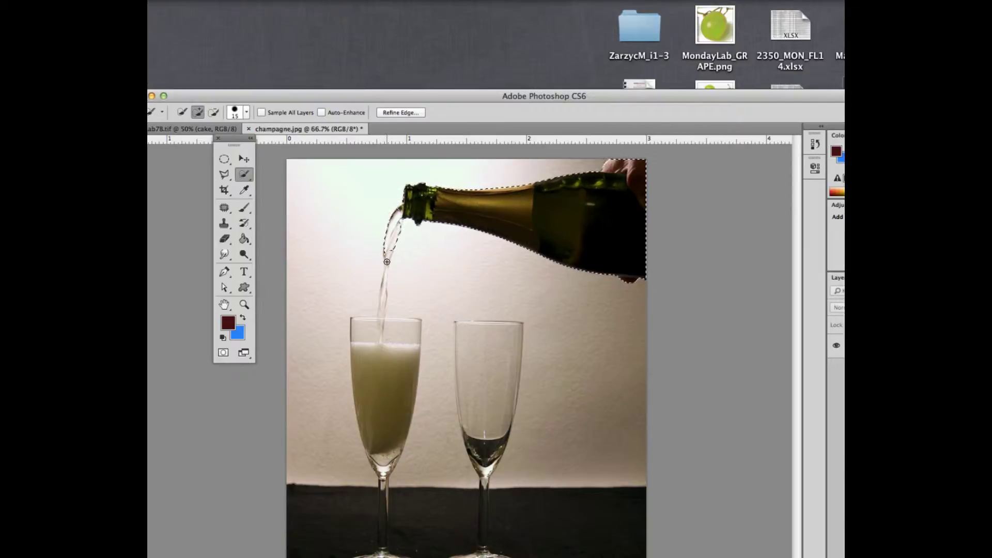
left_click_drag(383, 326, 381, 342)
left_click_drag(390, 387, 383, 377)
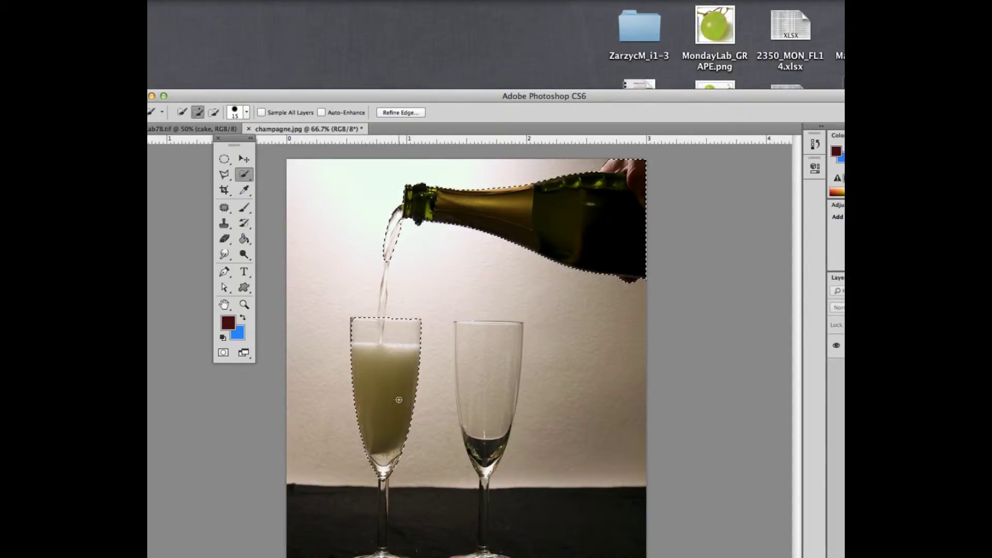
Step: Reposition the application window and the floating tools so the pouring stream is unobstructed at 200% zoom
key("super+plus")
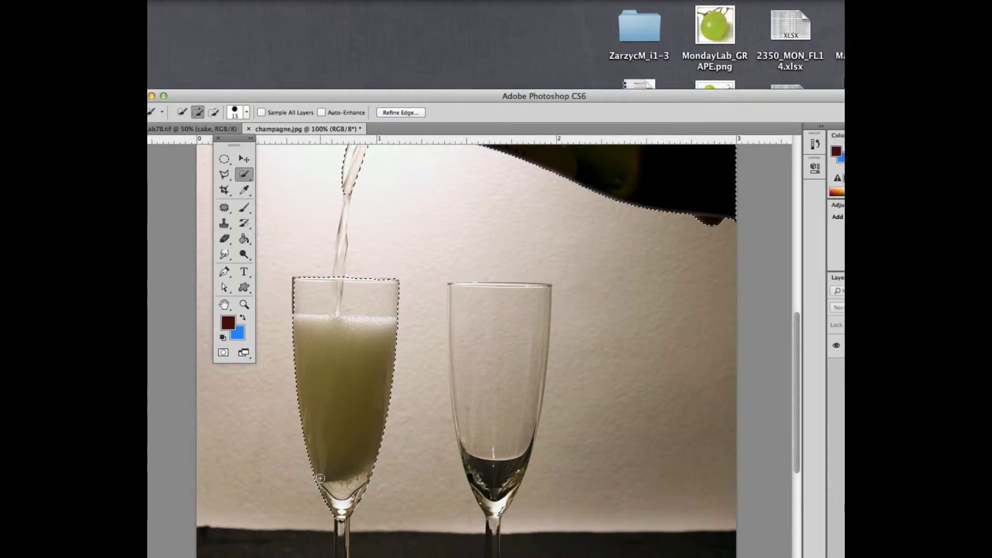
scroll(373, 311, "up", 3)
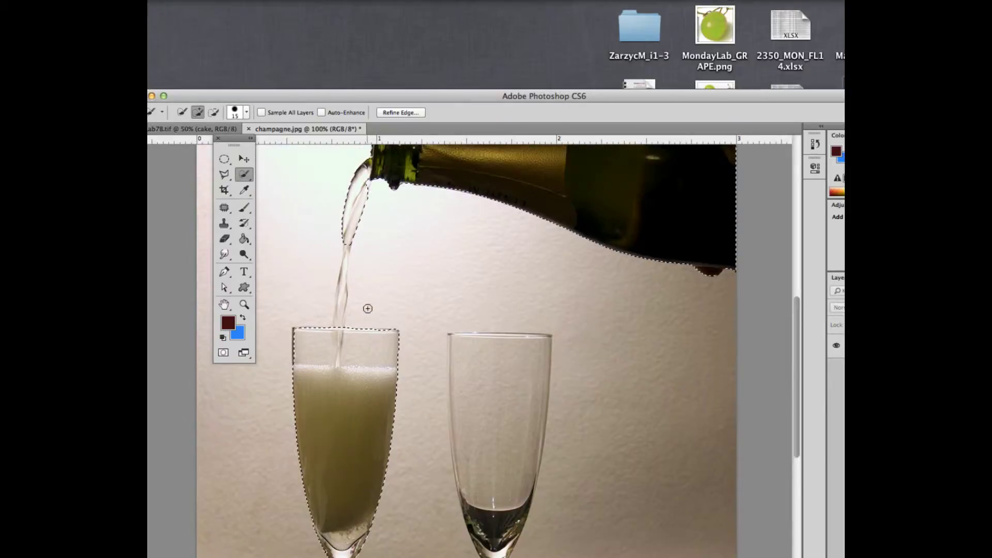
key("super+plus")
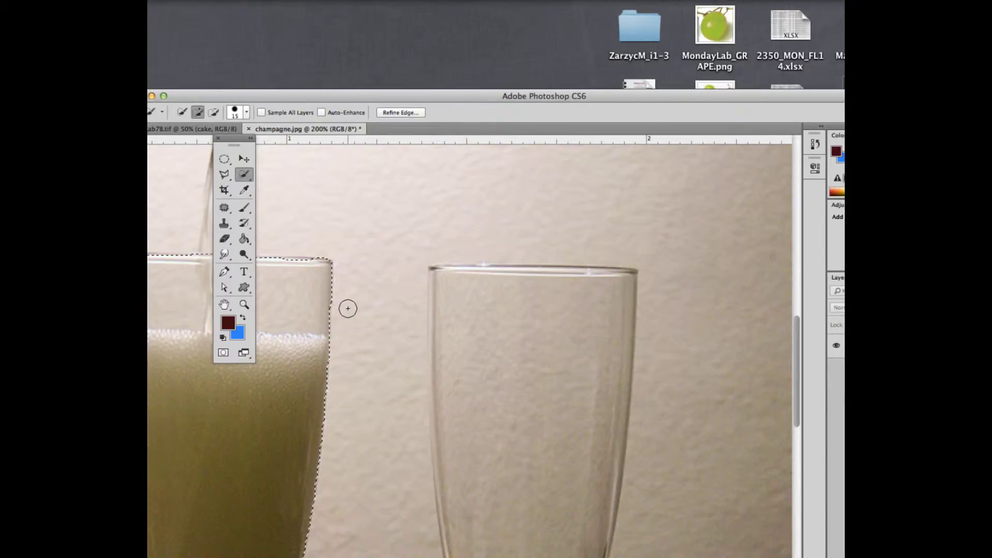
mouse_move(433, 97)
left_mouse_down()
mouse_move(459, 30)
mouse_move(489, 8)
left_mouse_up()
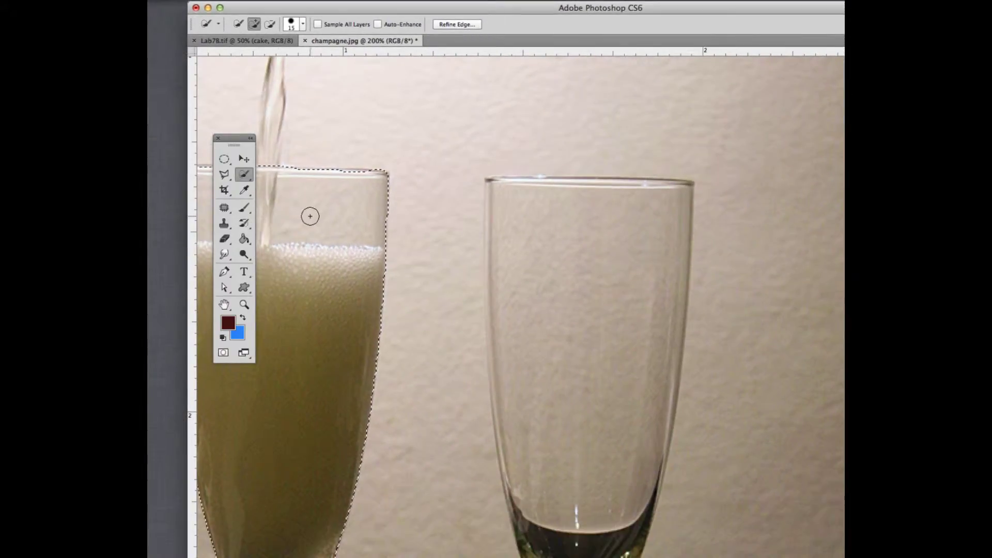
scroll(315, 210, "up", 8)
left_click_drag(240, 148, 202, 144)
Step: Add the lower champagne stream down to the glass rim to the selection with a 6 px Quick Selection brush
key("[")
key("[")
key("[")
key("[")
key("[")
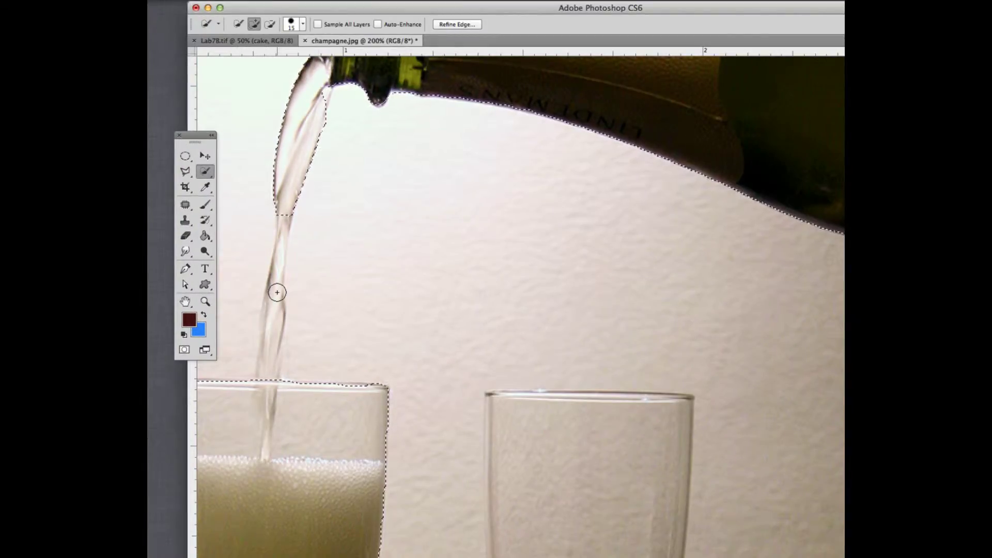
left_click_drag(276, 293, 274, 343)
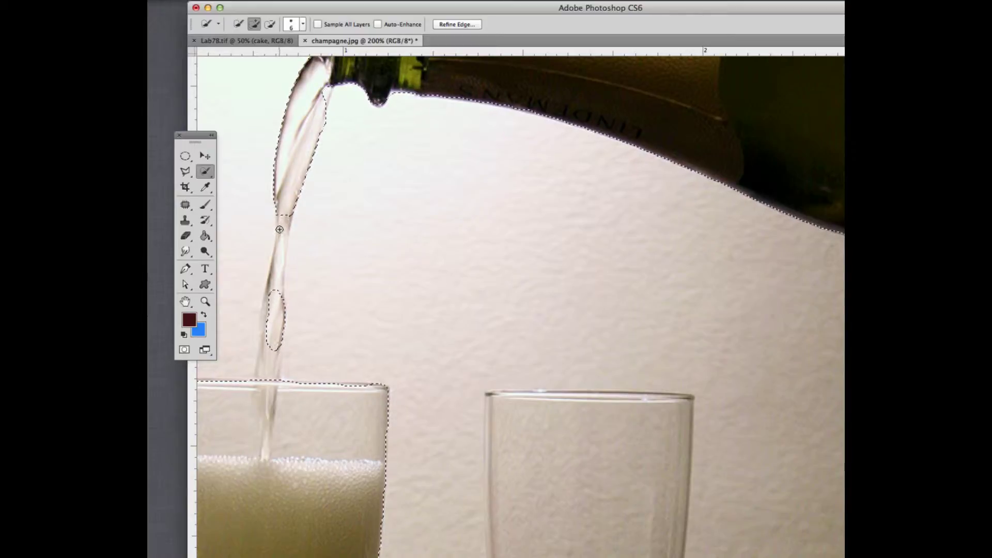
mouse_move(285, 216)
left_mouse_down()
mouse_move(279, 270)
mouse_move(285, 233)
mouse_move(280, 264)
left_mouse_up()
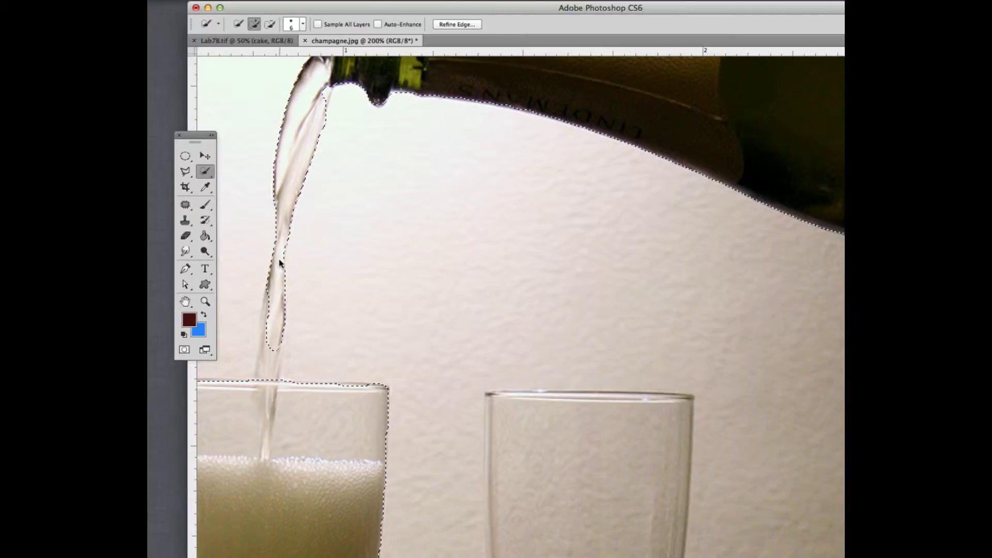
left_click_drag(267, 360, 265, 346)
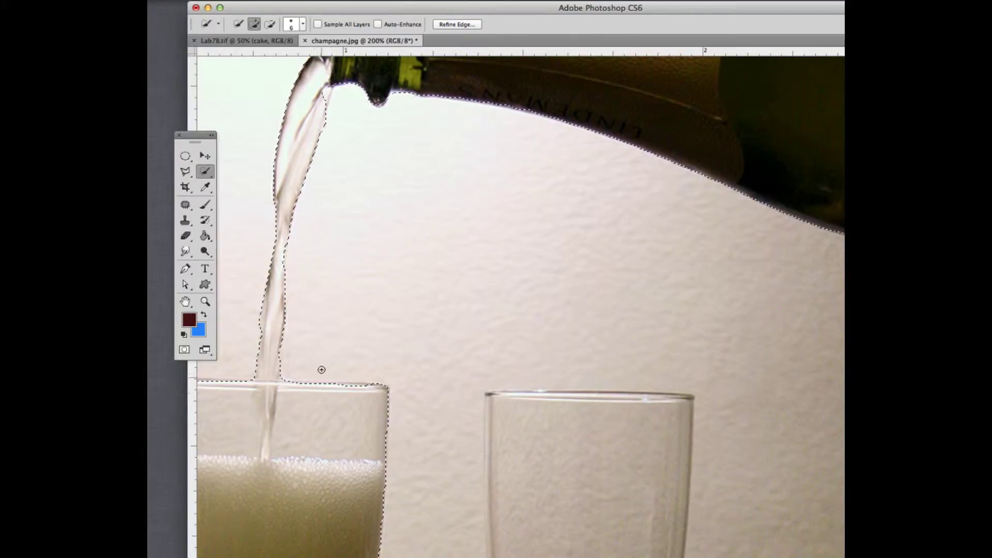
Step: Add the missed area along the right half of the filled glass's rim to the selection with the freehand Lasso tool
left_click(184, 171)
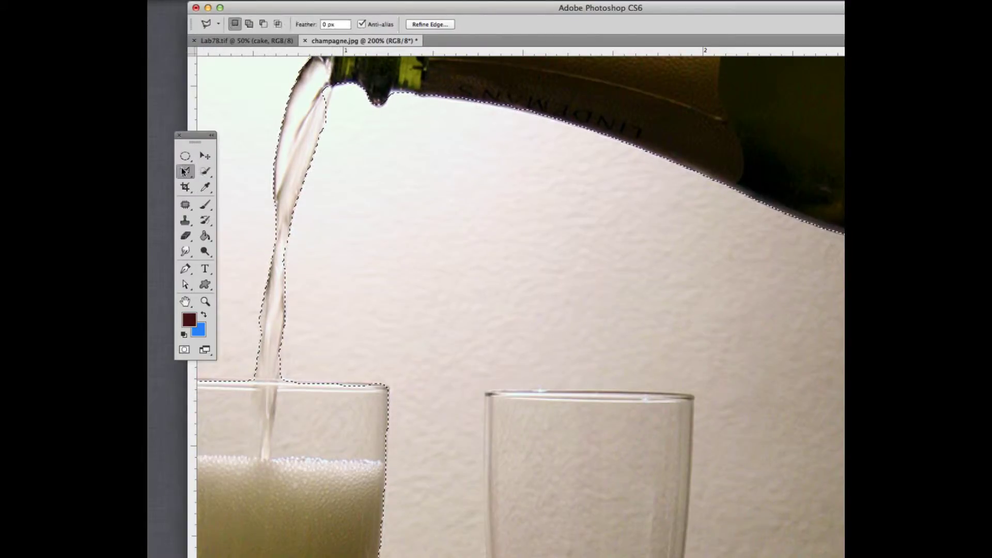
left_click(230, 168)
key("shift")
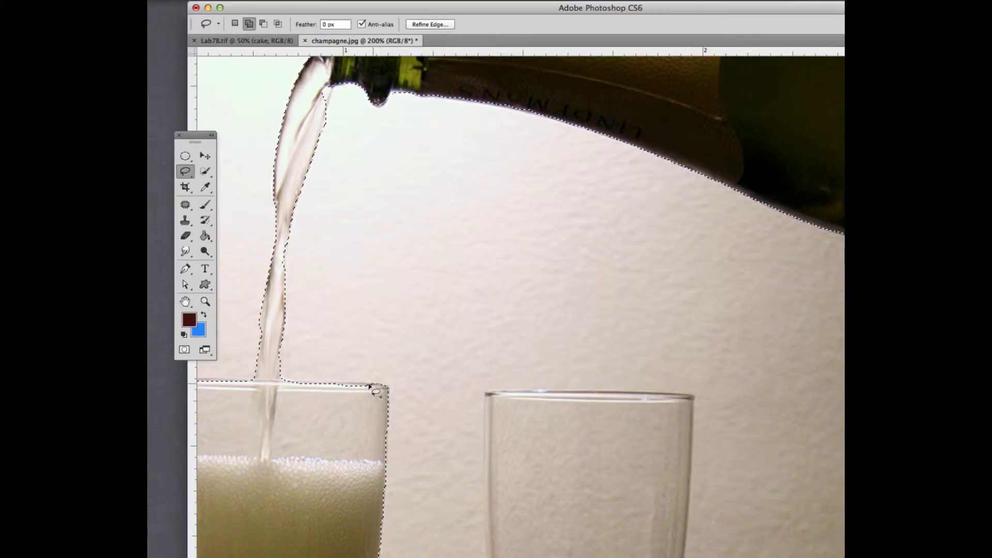
mouse_move(369, 392)
left_mouse_down()
mouse_move(333, 388)
mouse_move(388, 388)
left_mouse_up()
key("shift")
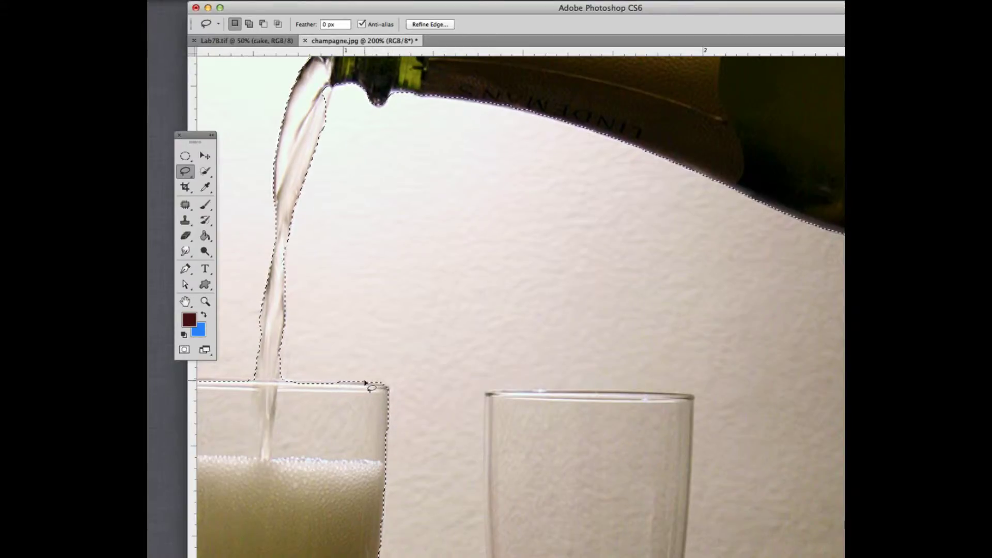
key("shift")
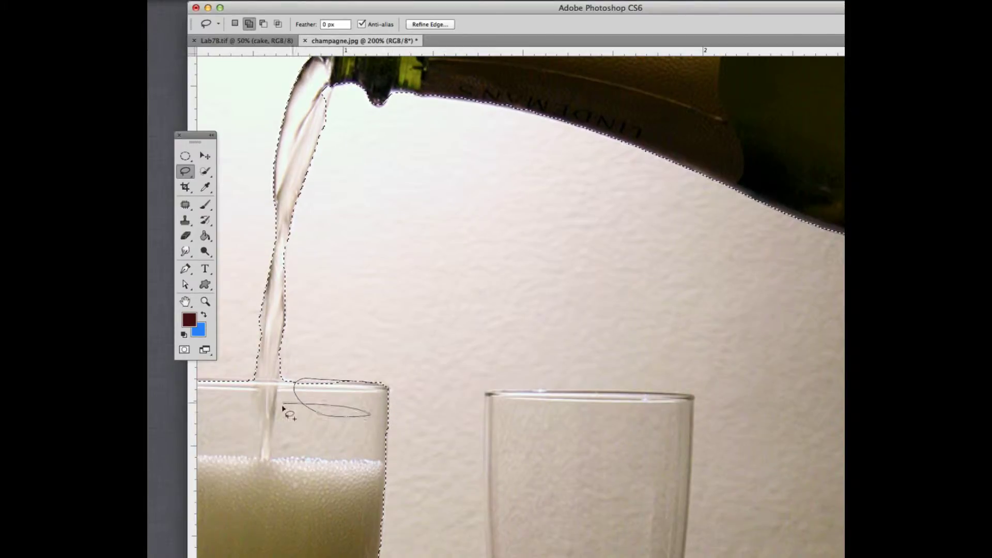
mouse_move(284, 408)
left_mouse_down()
mouse_move(352, 436)
mouse_move(285, 435)
mouse_move(353, 422)
mouse_move(372, 439)
mouse_move(394, 425)
left_mouse_up()
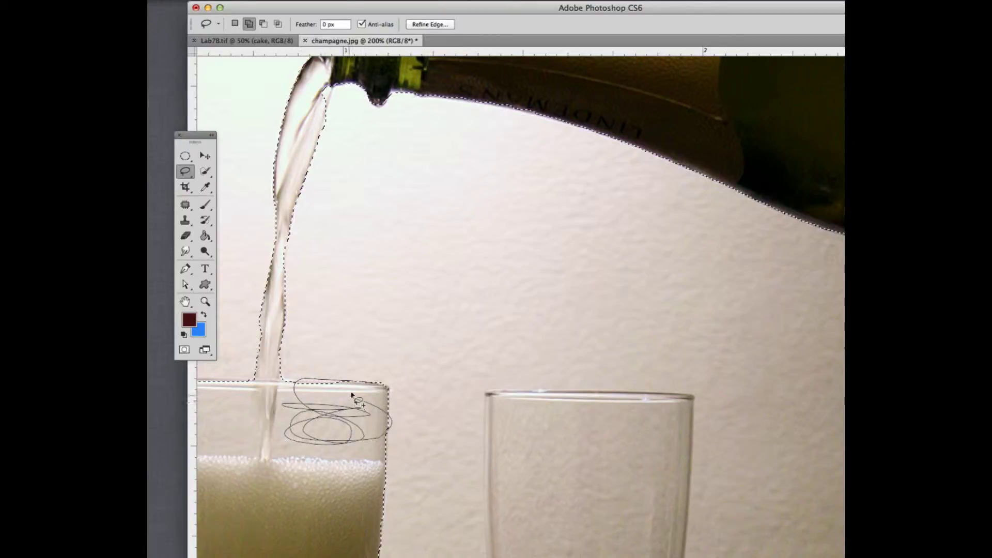
left_click_drag(355, 383, 357, 385)
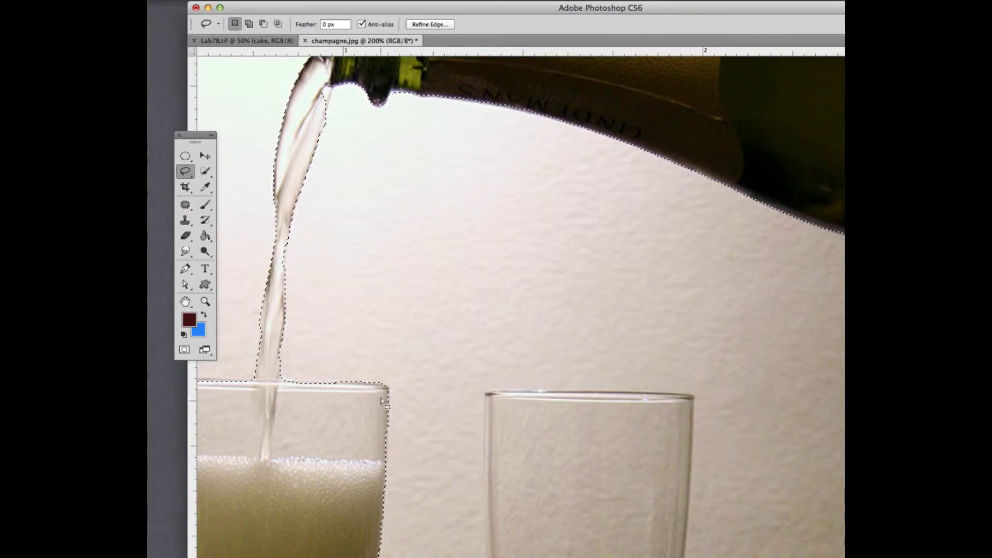
Step: Even out the selection along the filled glass's rim, adding the dip beside the stream and trimming the excess near the right corner
key("shift")
mouse_move(343, 382)
left_mouse_down()
mouse_move(284, 379)
mouse_move(286, 408)
mouse_move(347, 436)
mouse_move(340, 411)
mouse_move(357, 422)
mouse_move(355, 464)
mouse_move(279, 455)
mouse_move(340, 513)
mouse_move(247, 491)
left_mouse_up()
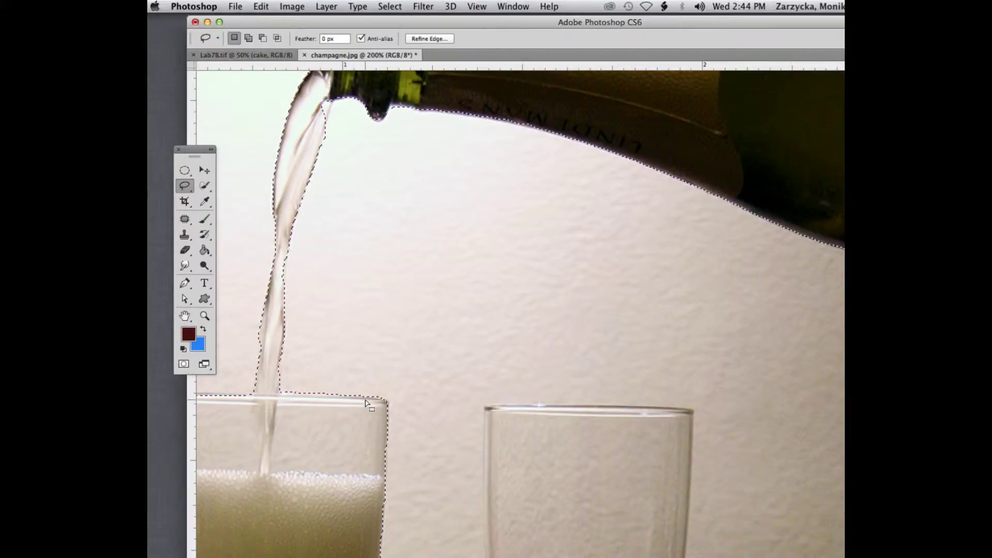
key("alt")
mouse_move(363, 400)
left_mouse_down()
mouse_move(364, 440)
mouse_move(301, 442)
mouse_move(350, 483)
mouse_move(316, 487)
mouse_move(332, 520)
mouse_move(275, 452)
mouse_move(304, 395)
mouse_move(364, 375)
mouse_move(377, 397)
left_mouse_up()
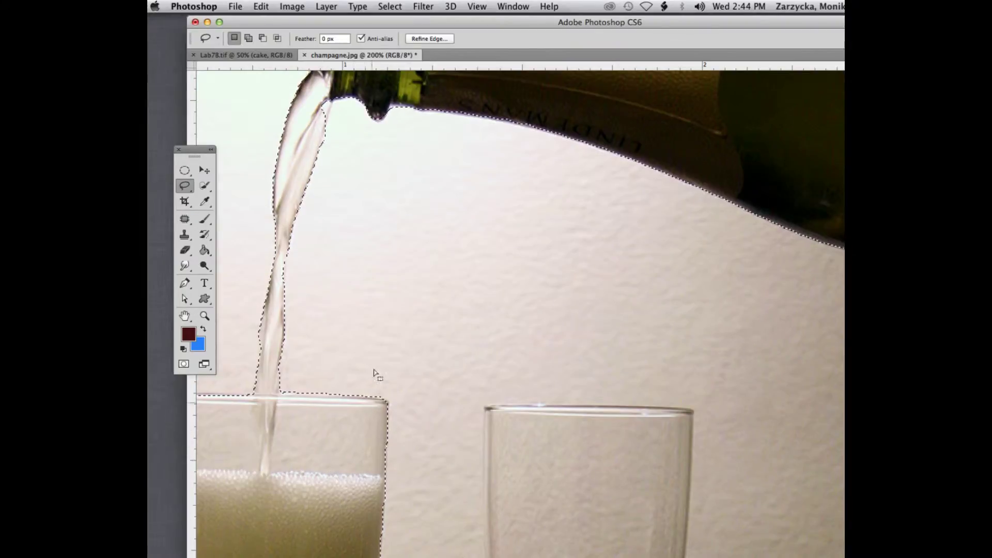
Step: Examine the selection outline around the filled glass from the rim down to the stem
scroll(308, 354, "down", 1)
scroll(308, 353, "down", 5)
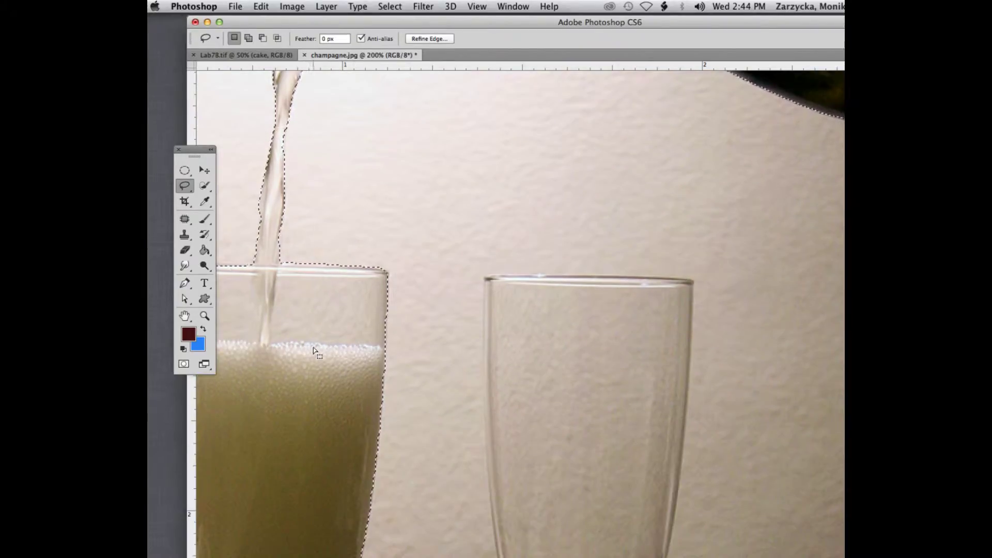
scroll(314, 348, "down", 10)
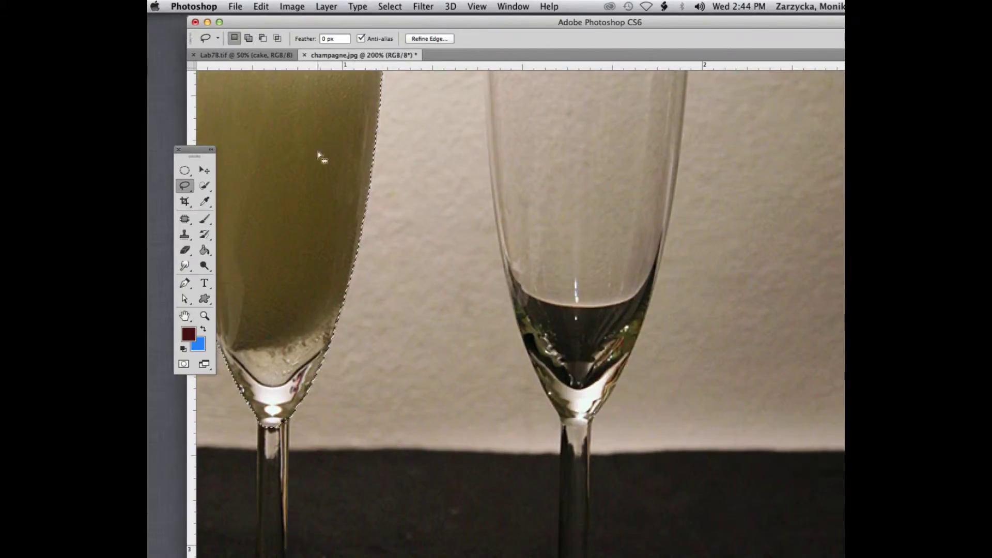
scroll(325, 155, "up", 5)
scroll(326, 157, "up", 3)
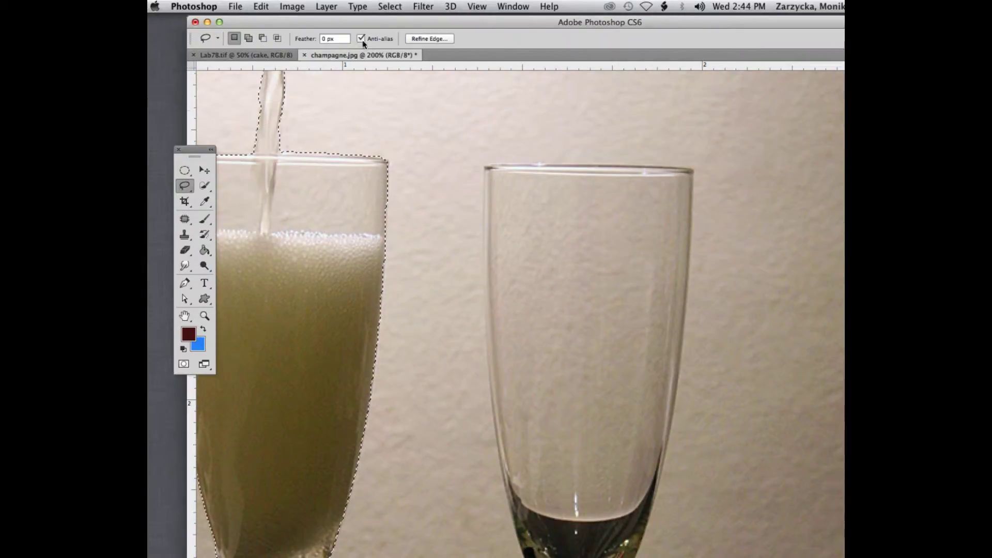
left_click_drag(336, 21, 271, 20)
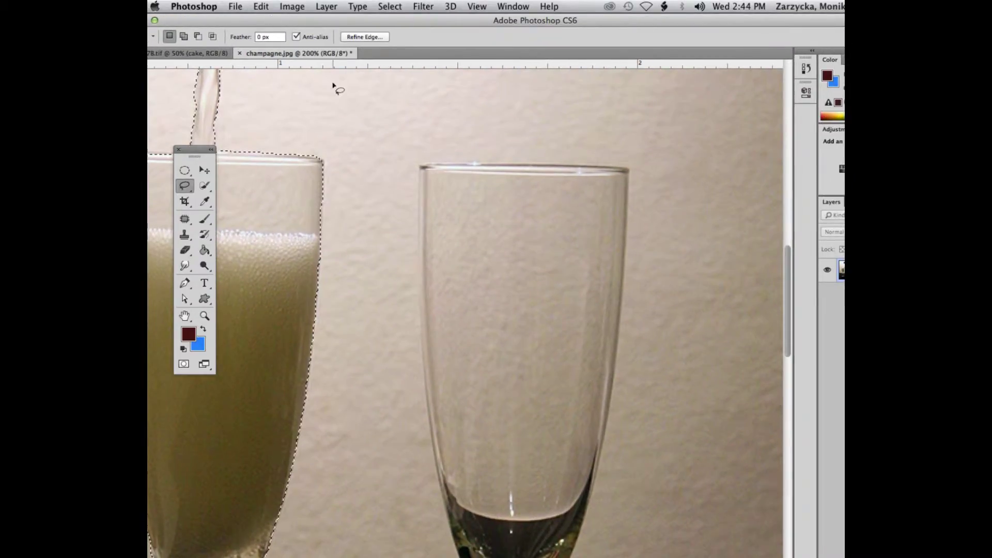
left_click_drag(391, 20, 350, 20)
left_click_drag(269, 17, 308, 20)
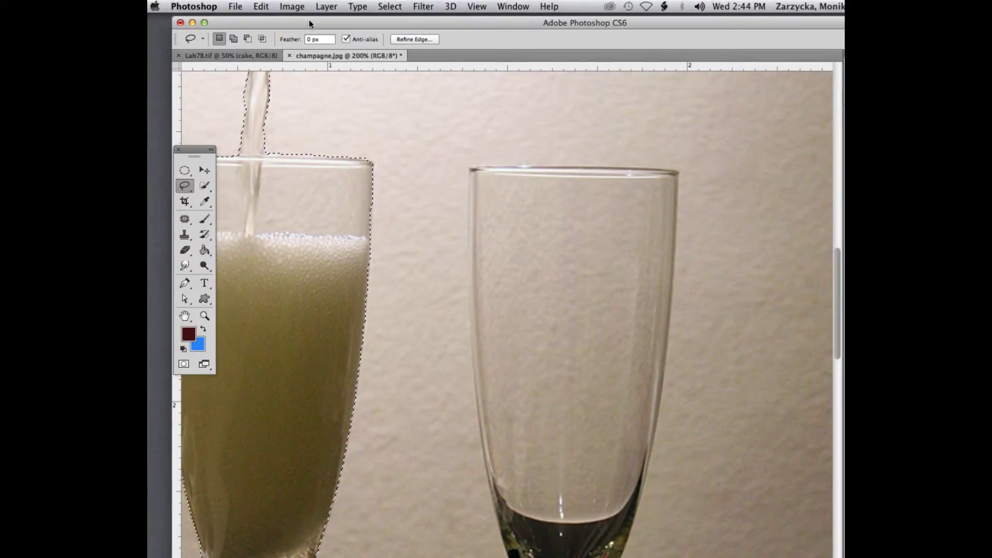
key("super+minus")
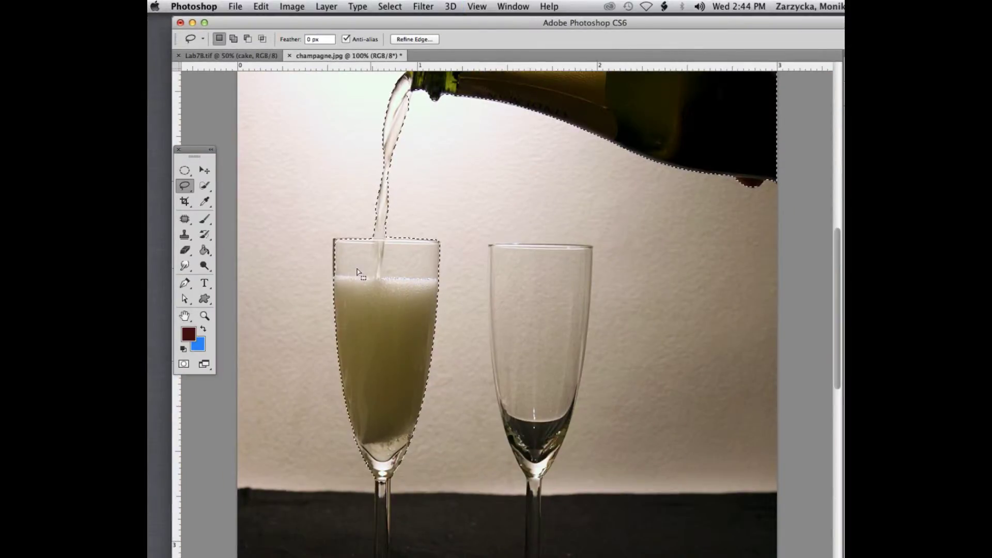
key("super+plus")
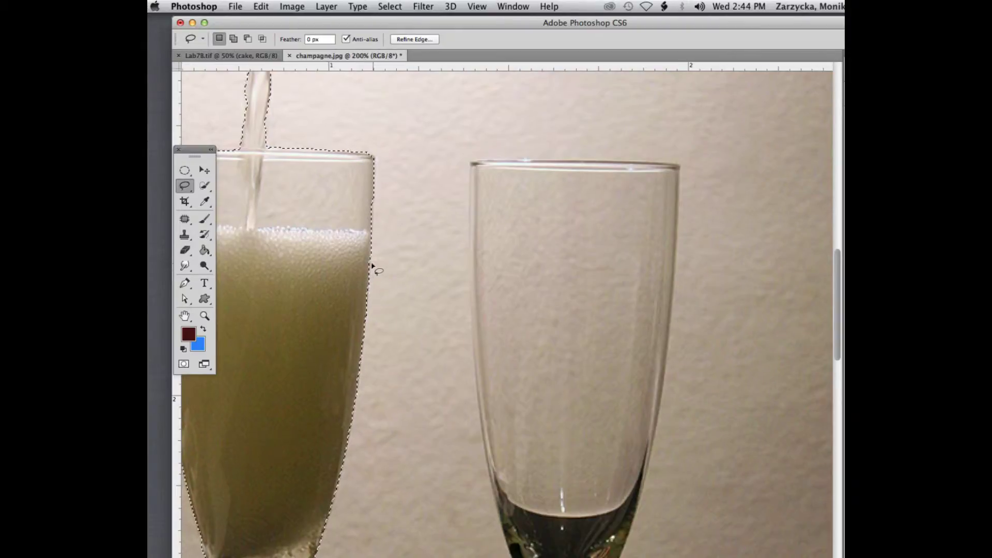
Step: Add the missed strip along the left half of the filled glass's rim and its upper left edge to the selection
scroll(374, 268, "up", 3)
left_click_drag(202, 150, 157, 138)
left_click_drag(352, 23, 390, 20)
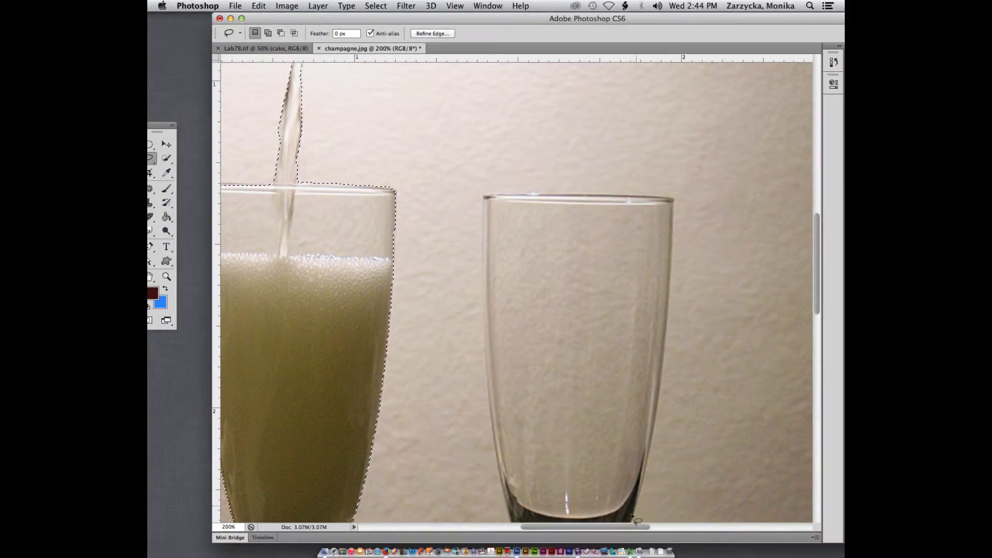
left_click_drag(622, 527, 581, 527)
key("super+equal")
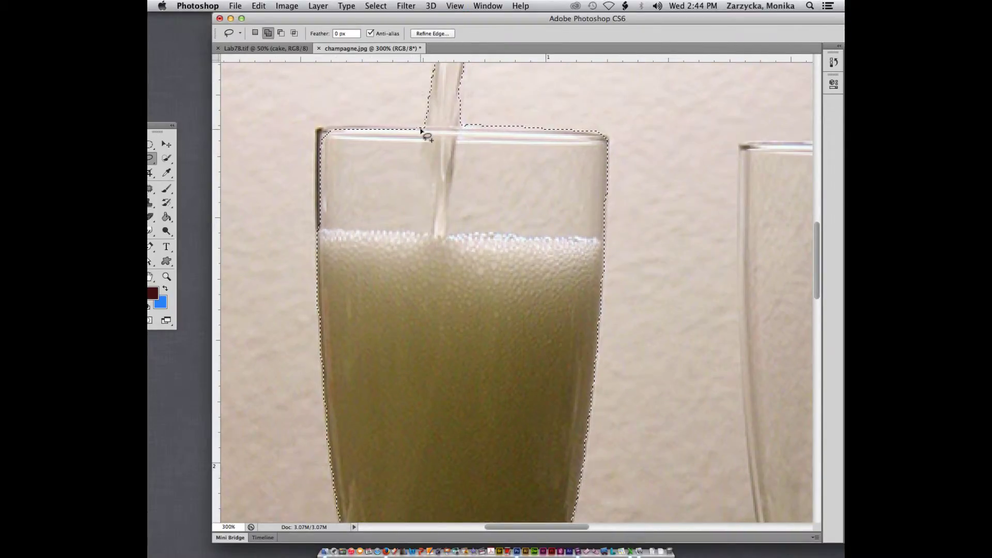
mouse_move(421, 128)
left_mouse_down()
mouse_move(323, 126)
mouse_move(338, 153)
mouse_move(358, 160)
mouse_move(316, 137)
mouse_move(321, 220)
left_mouse_up()
mouse_move(315, 174)
left_mouse_down()
mouse_move(315, 191)
mouse_move(339, 215)
mouse_move(339, 187)
mouse_move(316, 208)
mouse_move(339, 187)
left_mouse_up()
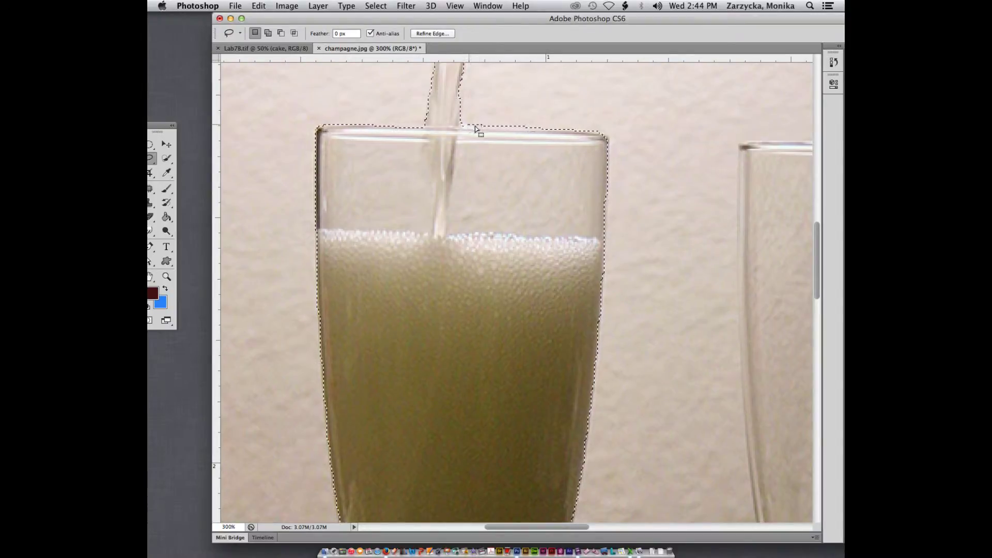
Step: Trim the excess selection above the right half of the filled glass's rim and add the missing right corner
key("alt")
mouse_move(545, 133)
left_mouse_down()
mouse_move(466, 118)
mouse_move(562, 129)
left_mouse_up()
key("alt")
key("shift")
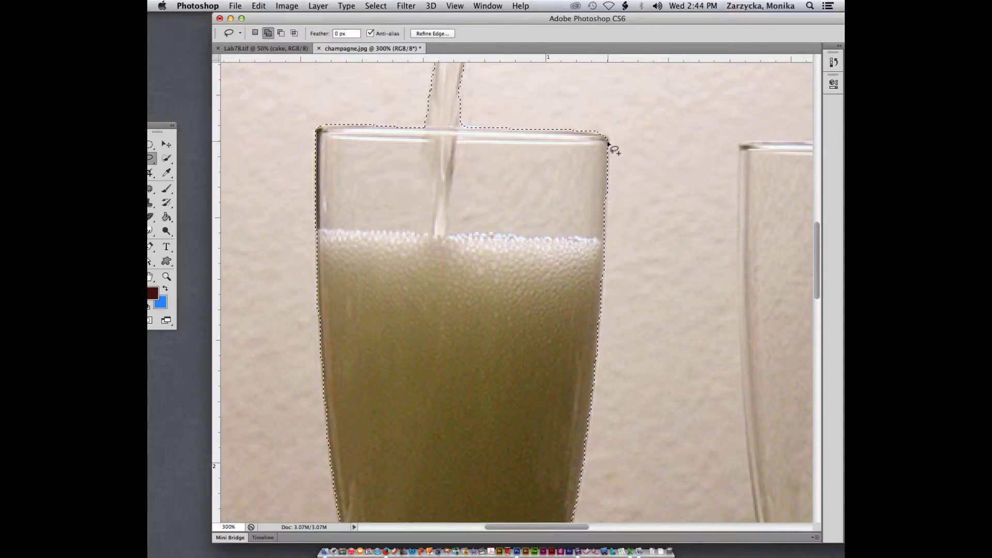
left_click_drag(595, 133, 610, 145)
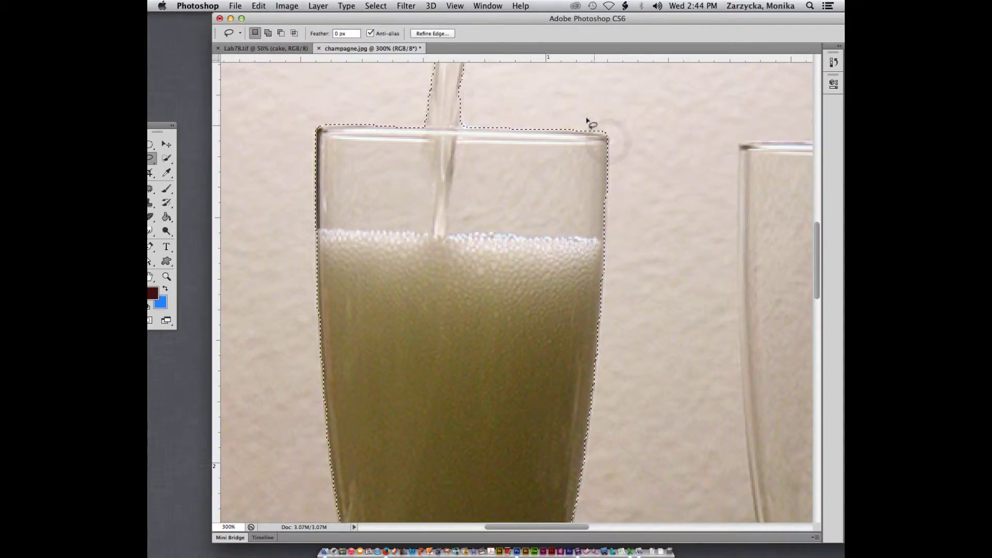
Step: Trim the excess selection along the lower left edge of the filled glass's bowl with the freehand Lasso tool
scroll(453, 164, "up", 3)
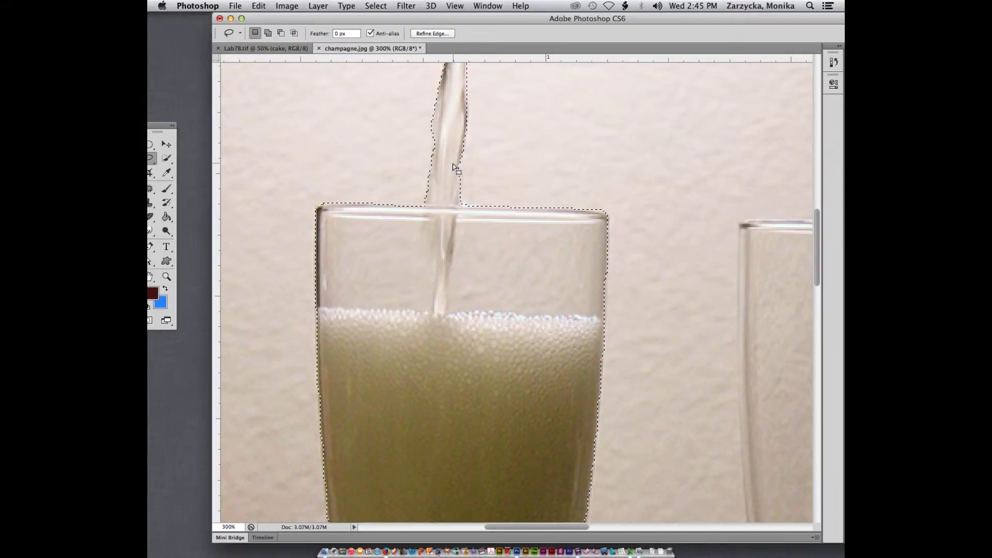
scroll(452, 163, "down", 8)
scroll(452, 163, "down", 10)
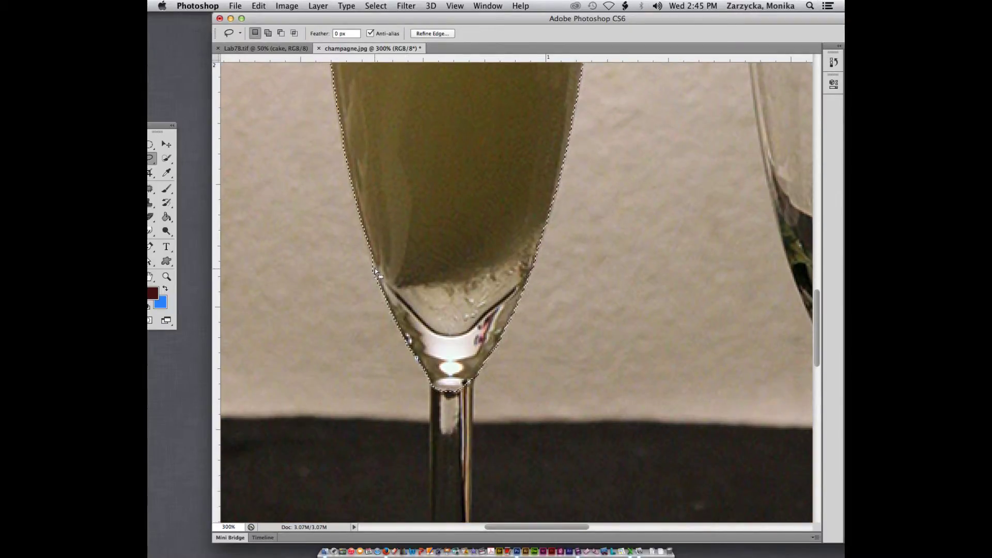
key("alt")
left_click_drag(370, 263, 376, 289)
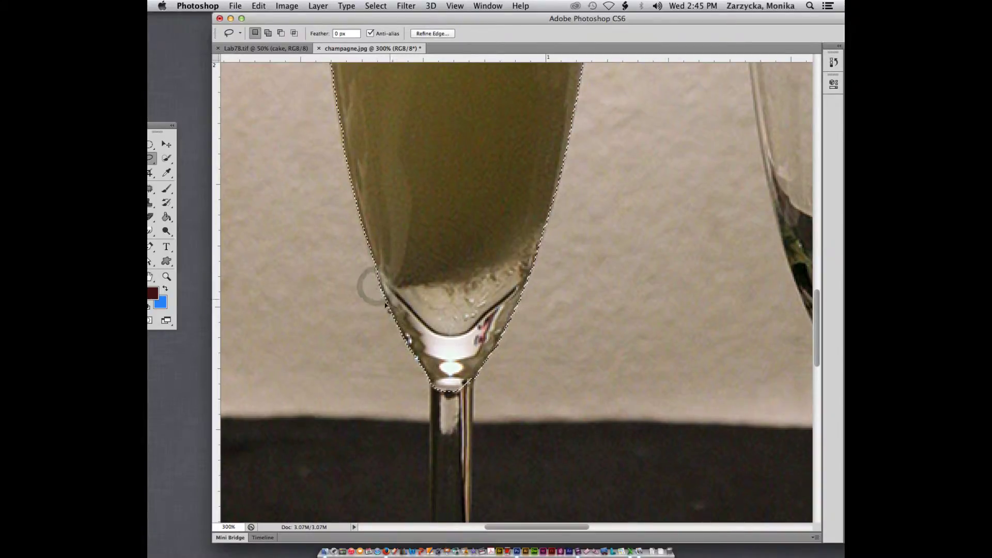
Step: Try adding the filled glass's stem to the selection with the 6 px Quick Selection brush, and undo those additions
scroll(382, 298, "down", 10)
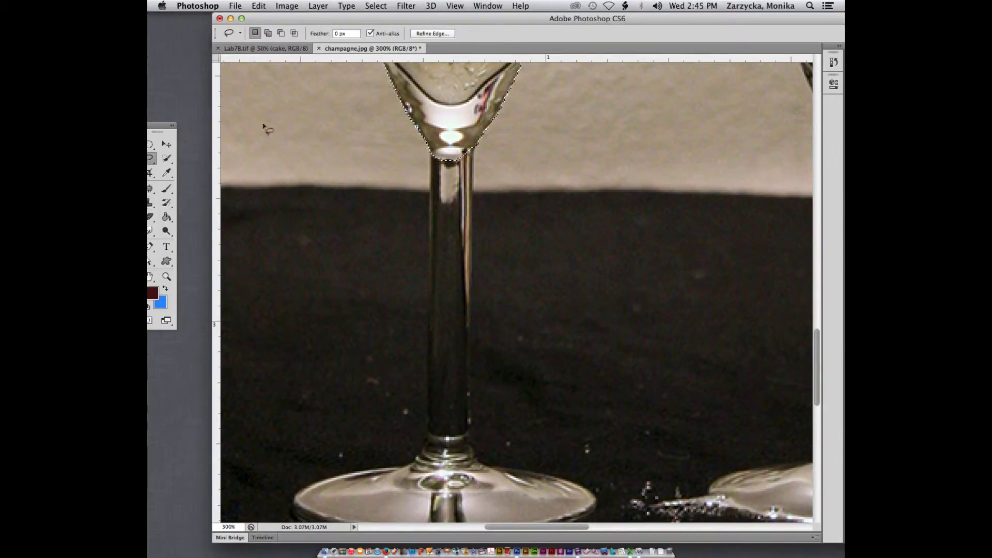
left_click_drag(158, 127, 255, 122)
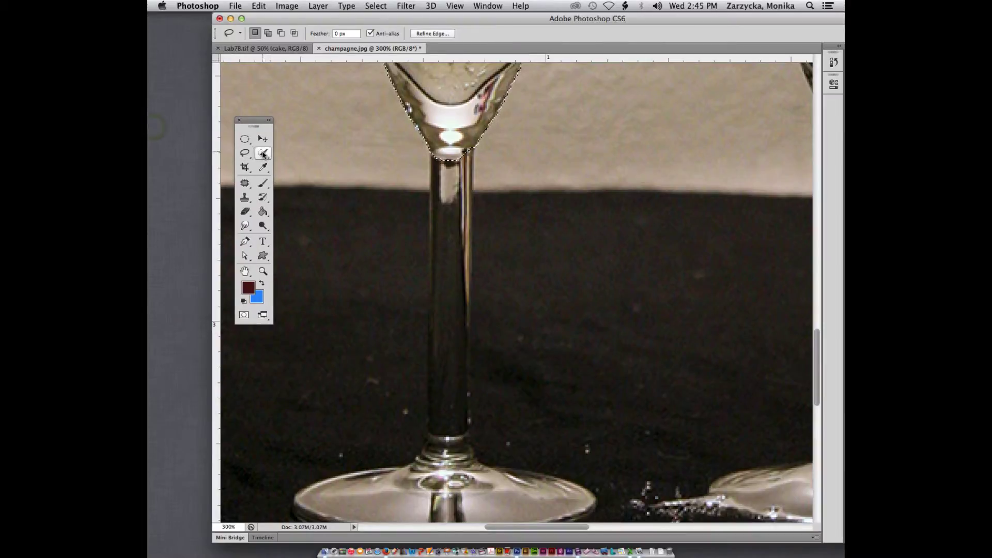
left_click(262, 152)
left_click(445, 242)
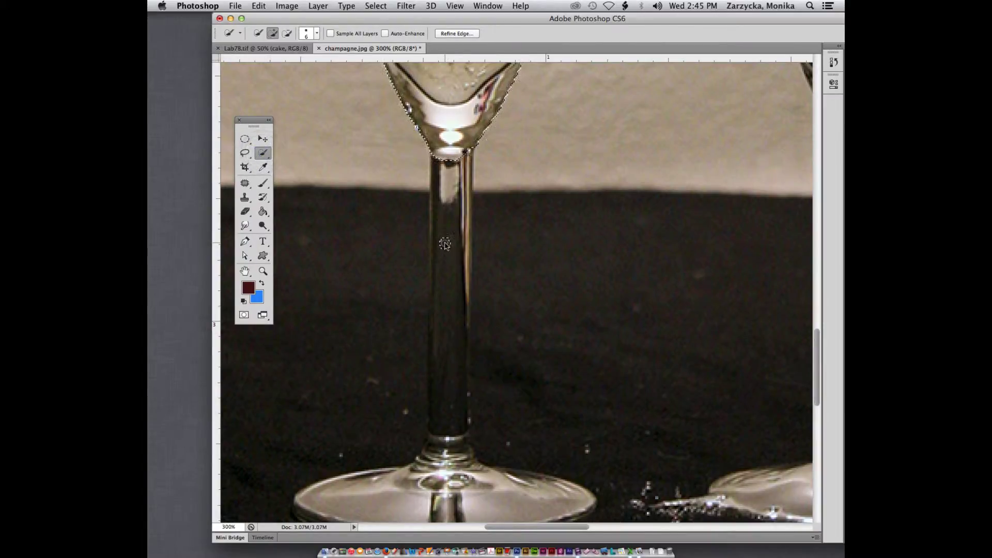
left_click(447, 283)
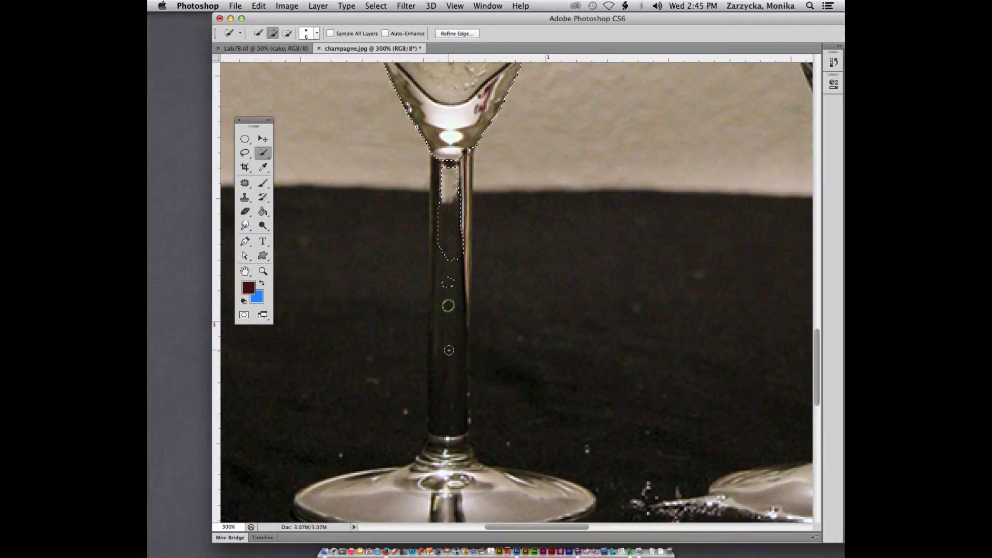
left_click(450, 405)
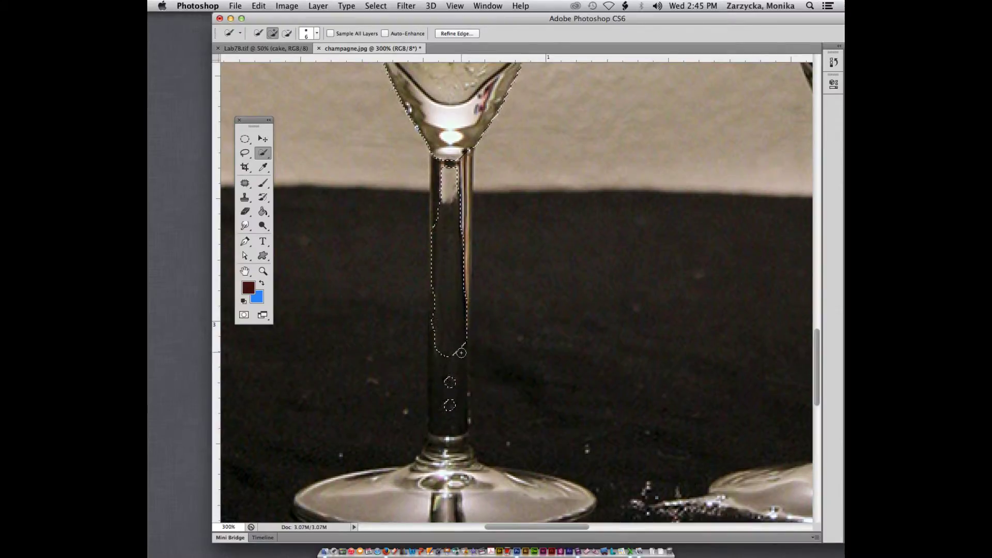
key("super+z")
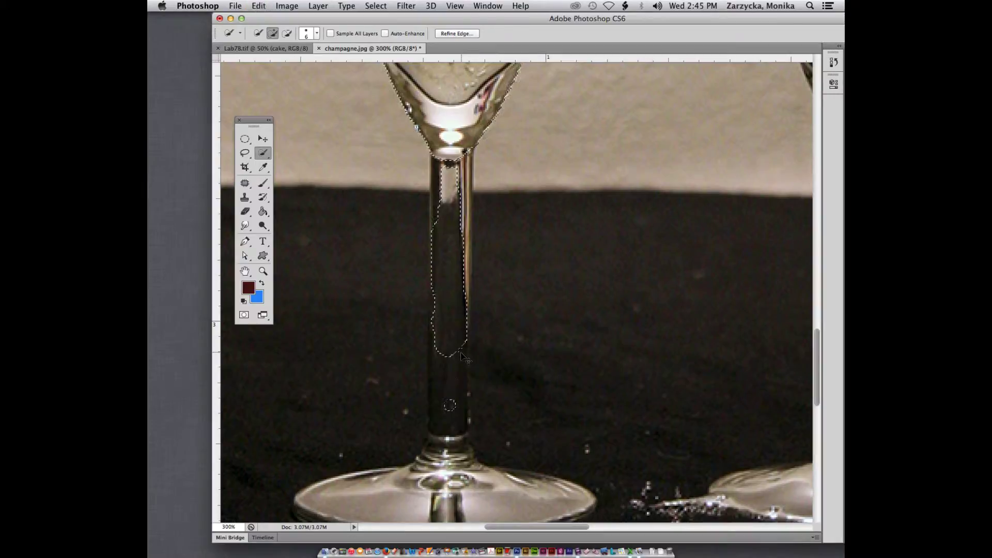
key("alt+super+z")
key("alt+super+z")
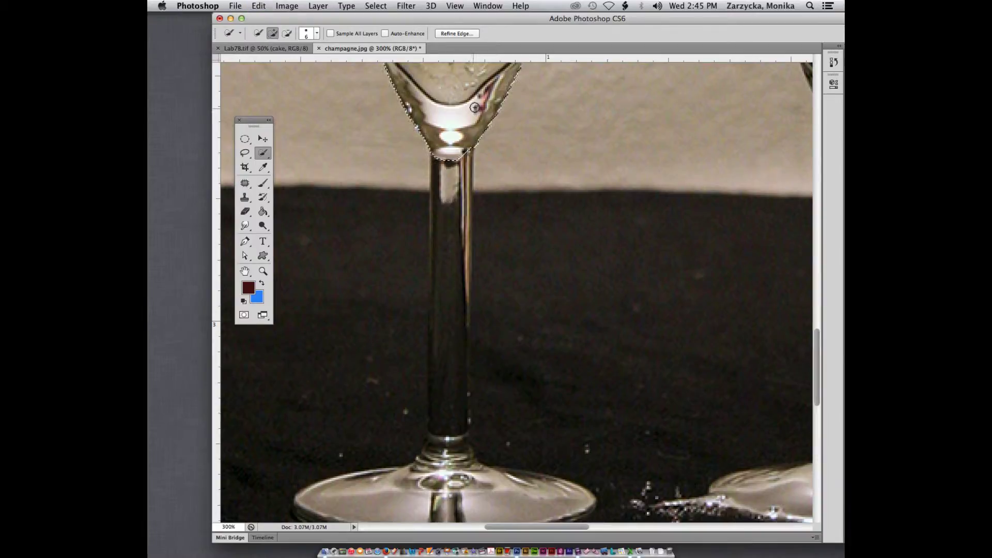
Step: Add the filled glass's stem, from the bowl down to the collar above the base, to the selection with the Polygonal Lasso tool
left_click_drag(247, 155, 299, 162)
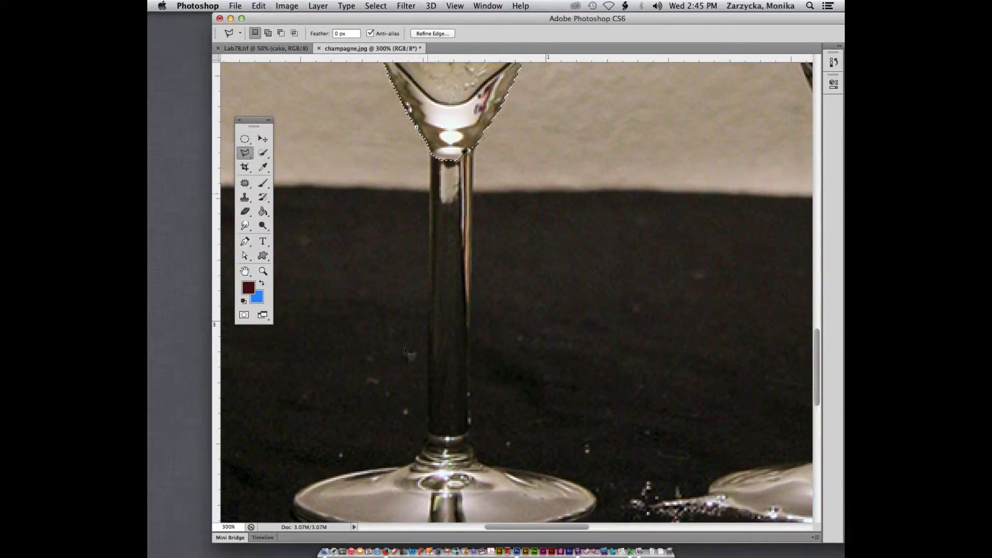
key("shift")
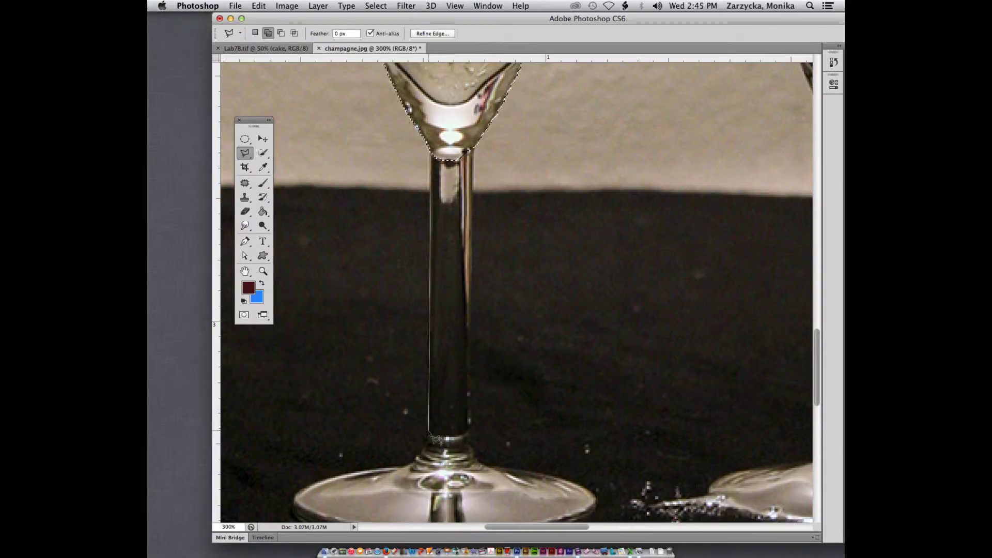
left_click(468, 431)
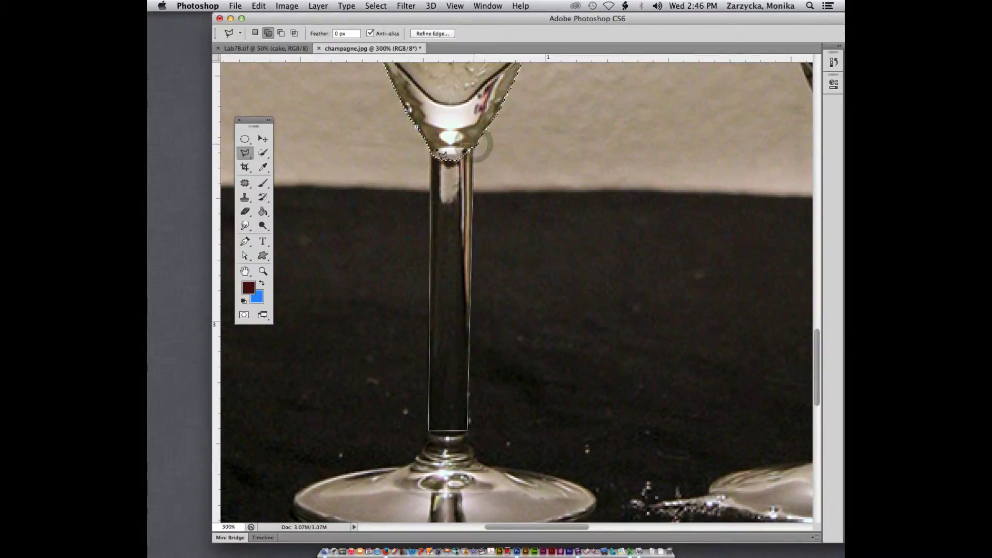
left_click(454, 146)
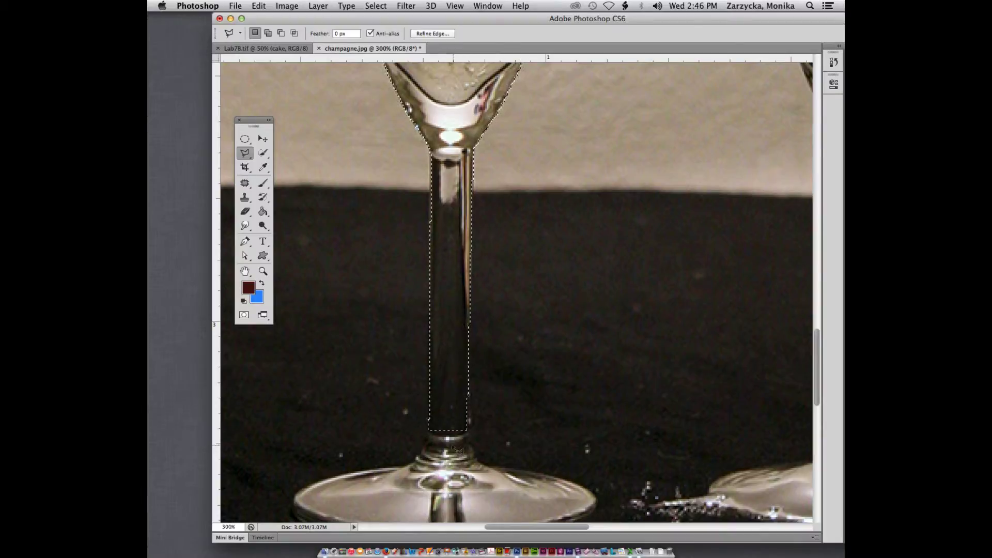
Step: Add the filled glass's base and the ringed collar beneath the stem to the selection with the 6 px Quick Selection brush
scroll(459, 409, "down", 3)
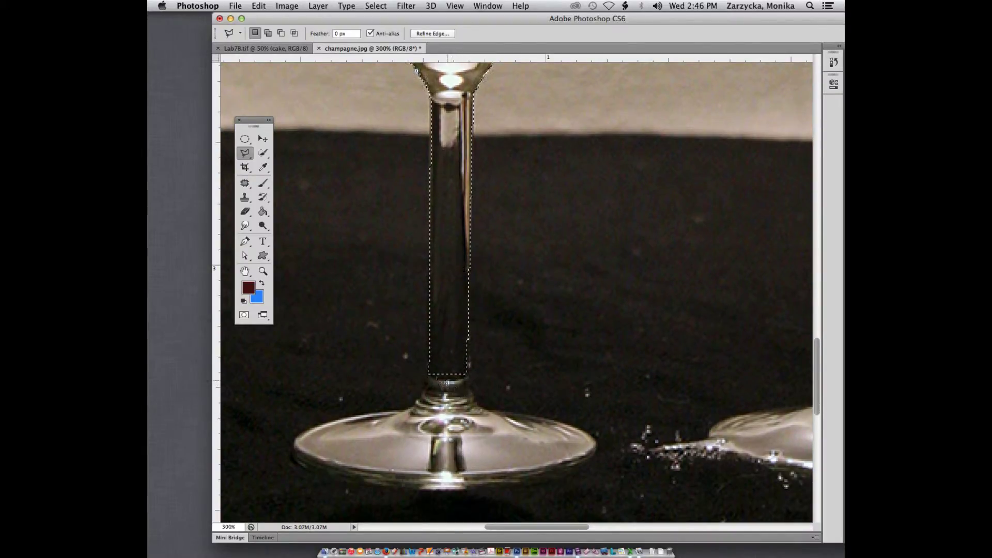
key("super+plus")
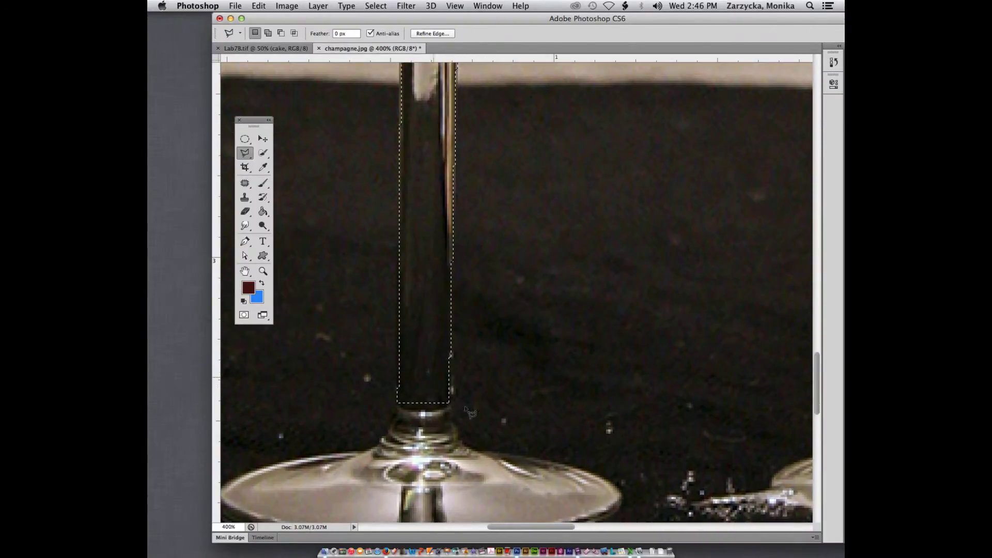
scroll(346, 235, "down", 3)
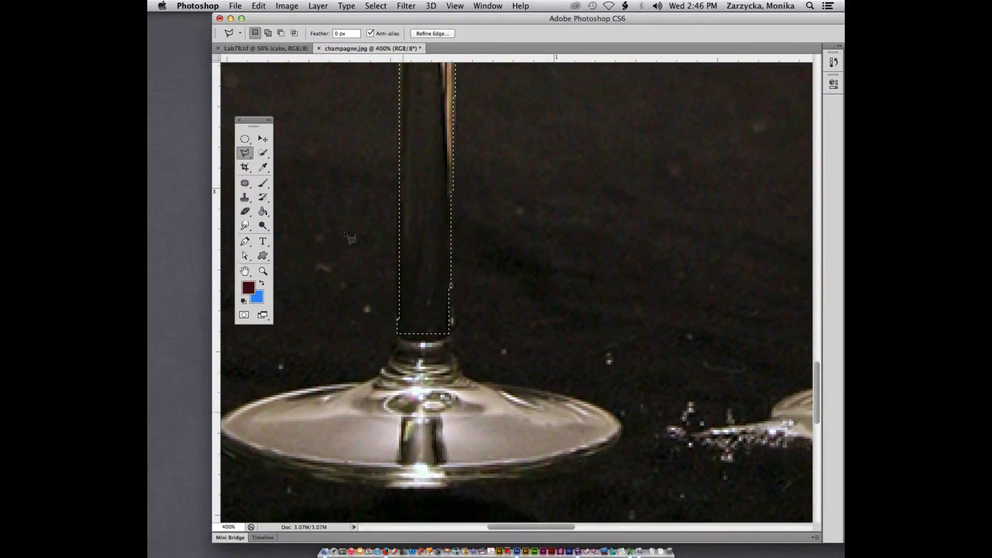
left_click(265, 155)
left_click_drag(466, 419, 377, 430)
left_click(378, 431)
left_click_drag(384, 473, 464, 472)
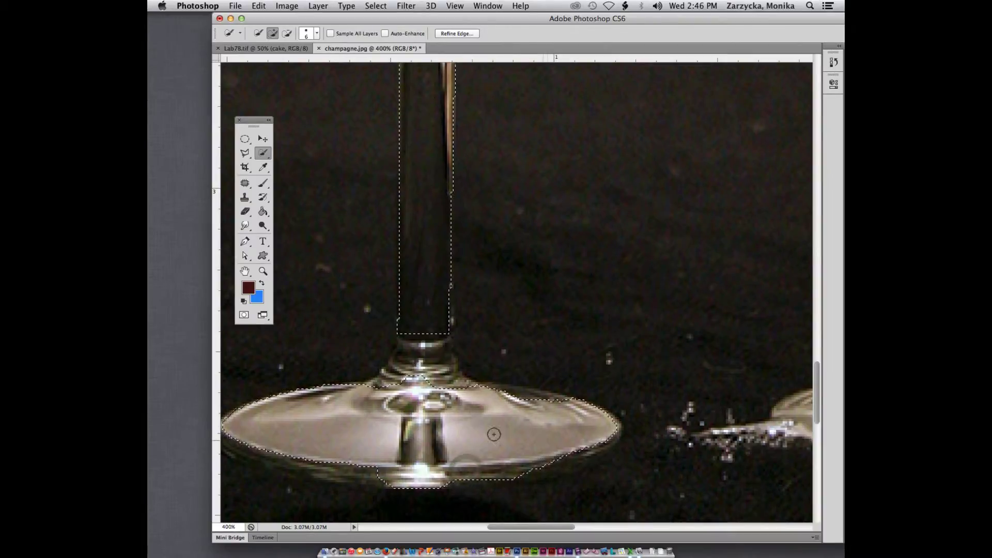
left_click_drag(369, 470, 331, 460)
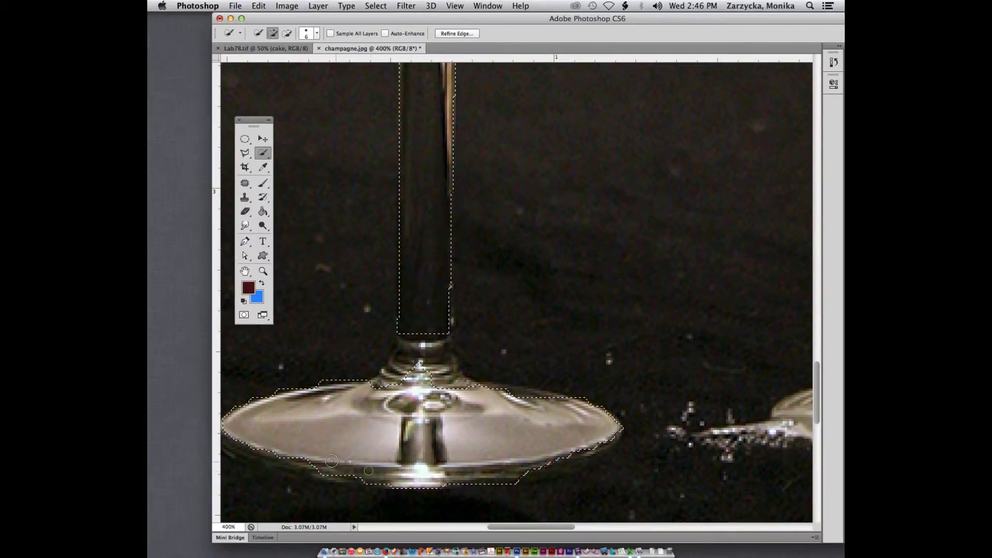
mouse_move(396, 387)
left_mouse_down()
mouse_move(392, 379)
mouse_move(424, 361)
mouse_move(456, 380)
left_mouse_up()
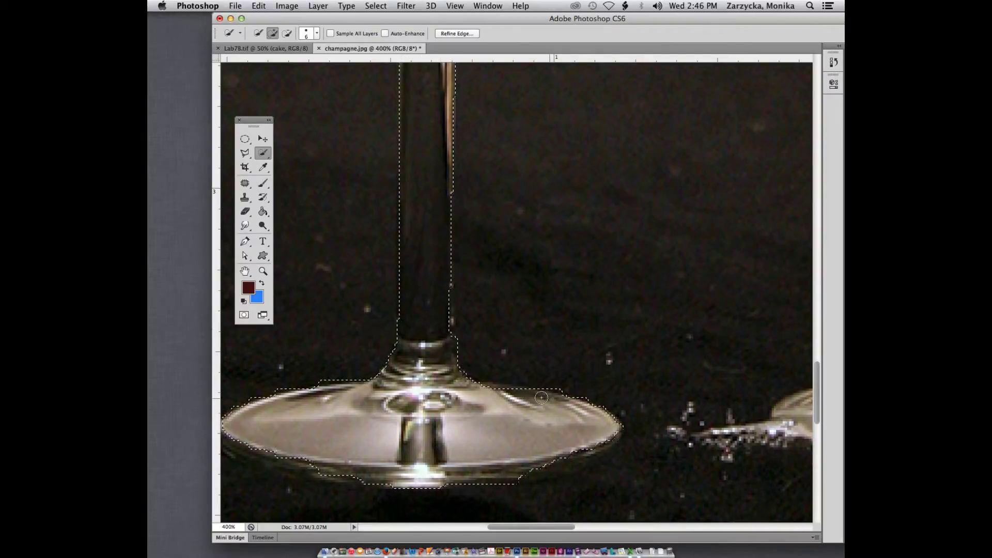
left_click_drag(484, 394, 486, 396)
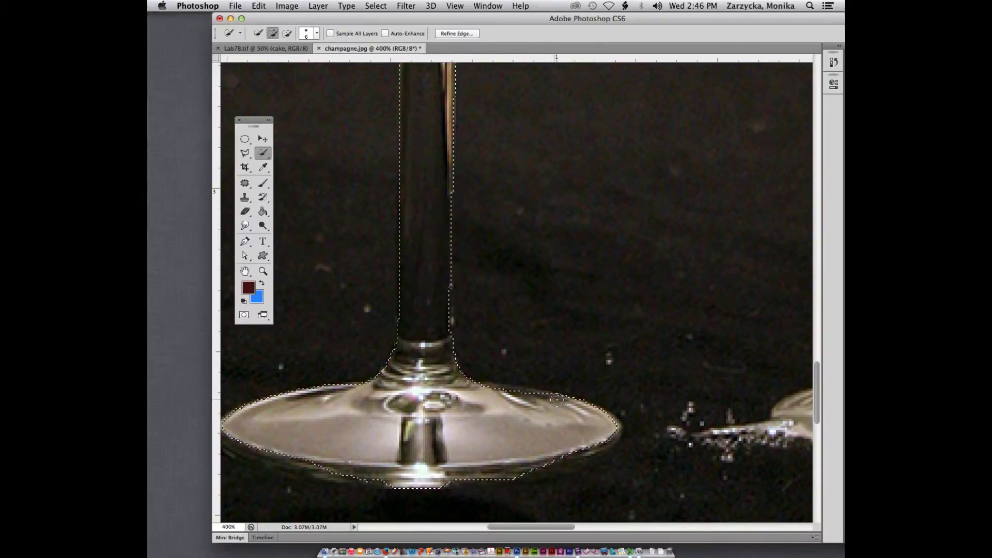
Step: Smooth the selection along the upper right edge of the glass's base by adding the missed sliver with the freehand Lasso tool
key("super+plus")
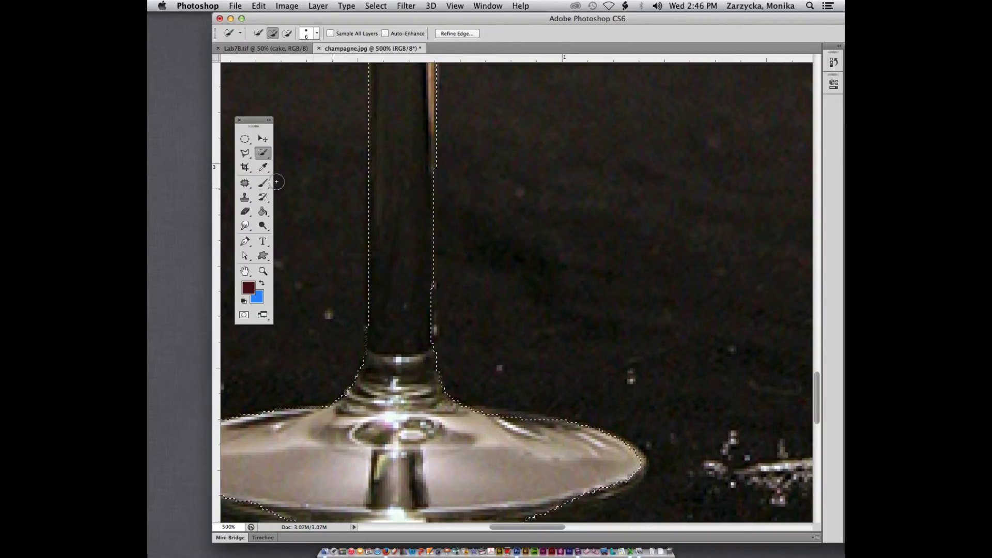
left_click(245, 153)
left_click(275, 150)
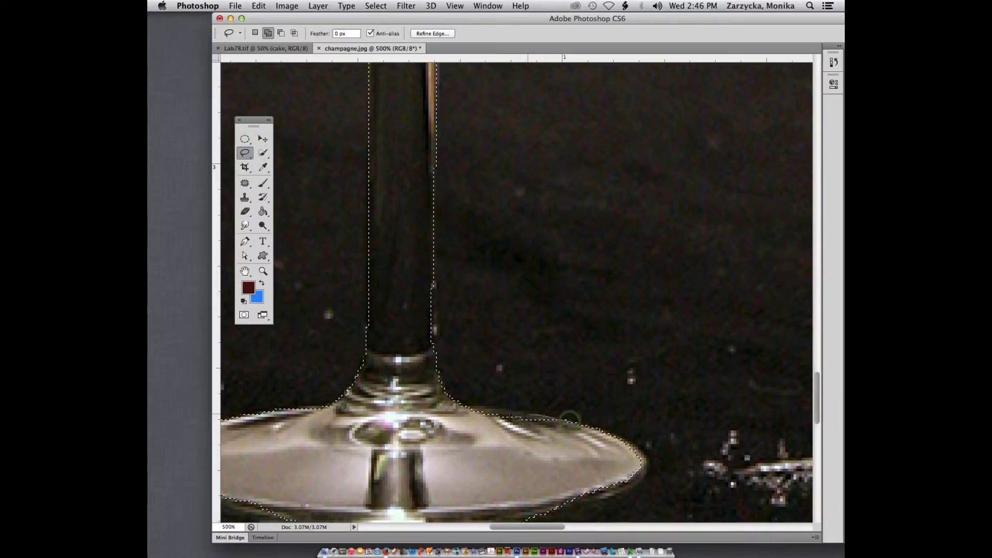
left_click_drag(512, 417, 475, 413)
left_click_drag(575, 427, 565, 425)
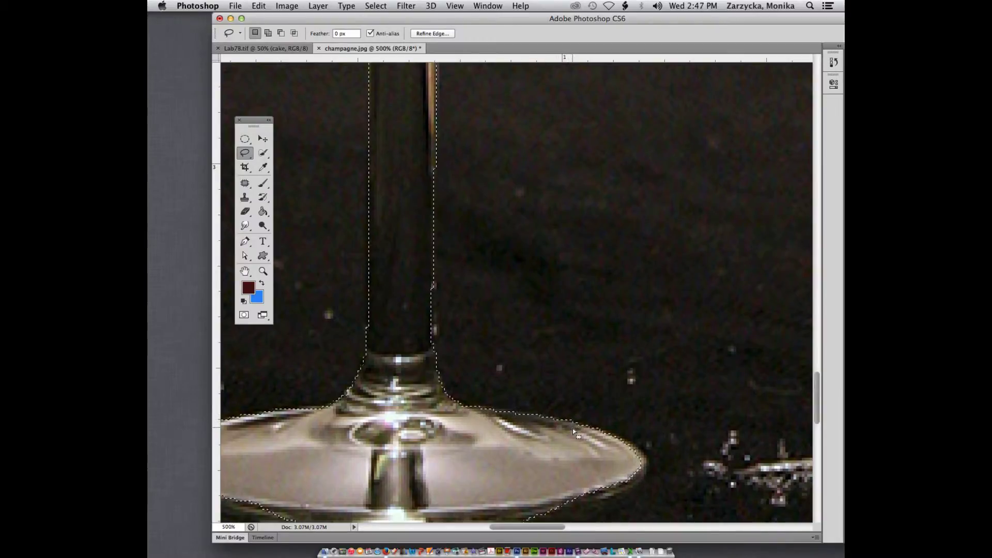
mouse_move(506, 418)
left_mouse_down()
mouse_move(597, 446)
mouse_move(584, 435)
left_mouse_up()
Step: Add the missed dark rim along the lower right edge of the glass's base to the selection with the freehand Lasso tool
scroll(531, 449, "down", 3)
scroll(530, 450, "down", 2)
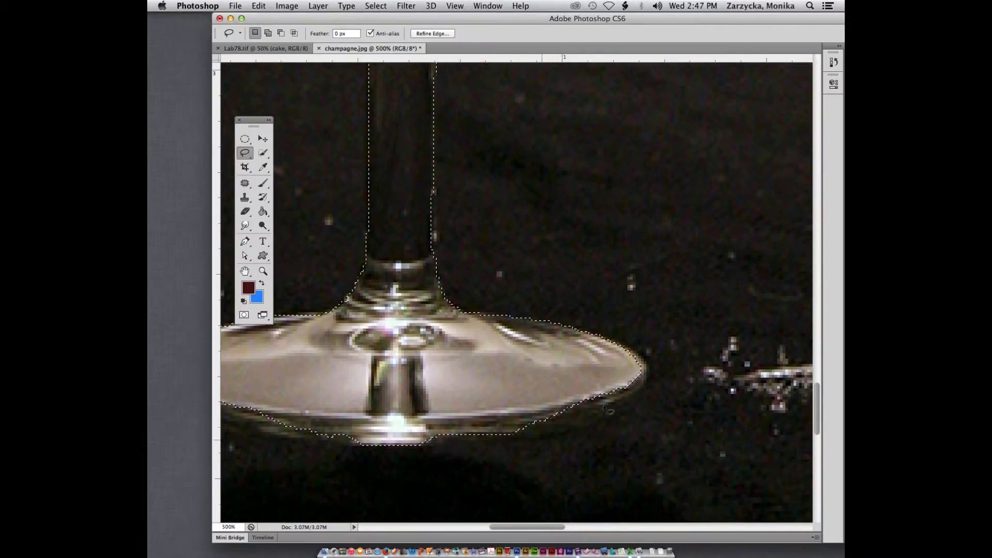
left_click_drag(636, 375, 616, 401)
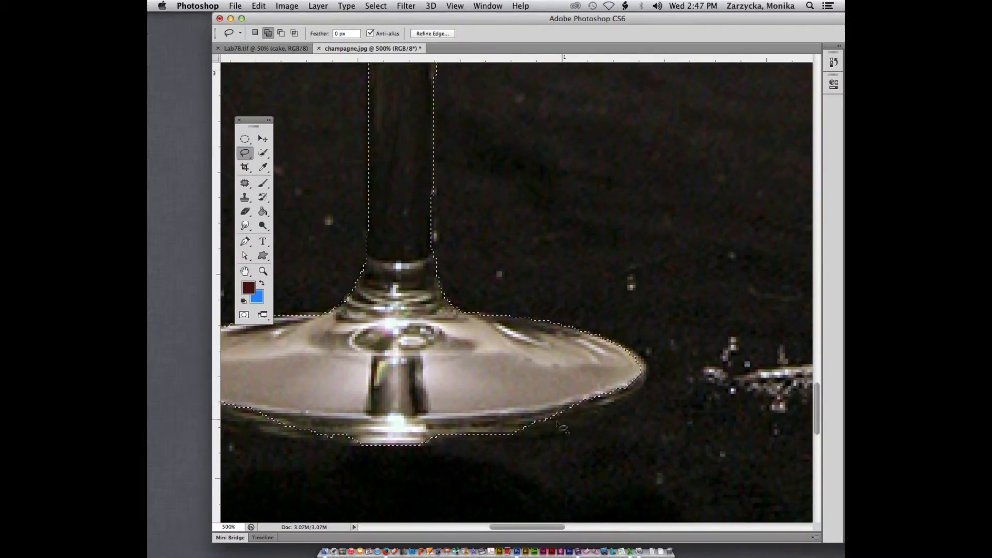
left_click_drag(515, 434, 617, 407)
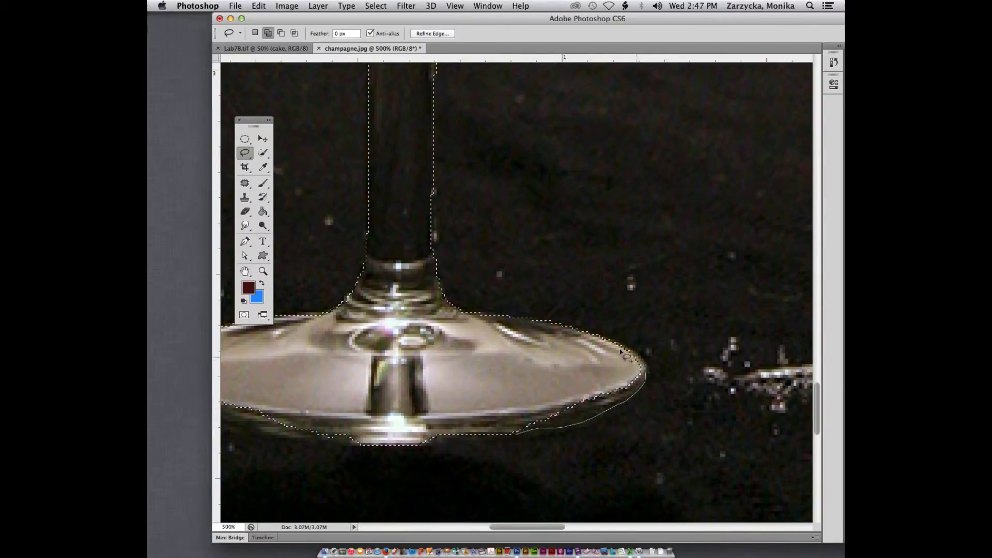
left_click_drag(620, 352, 602, 379)
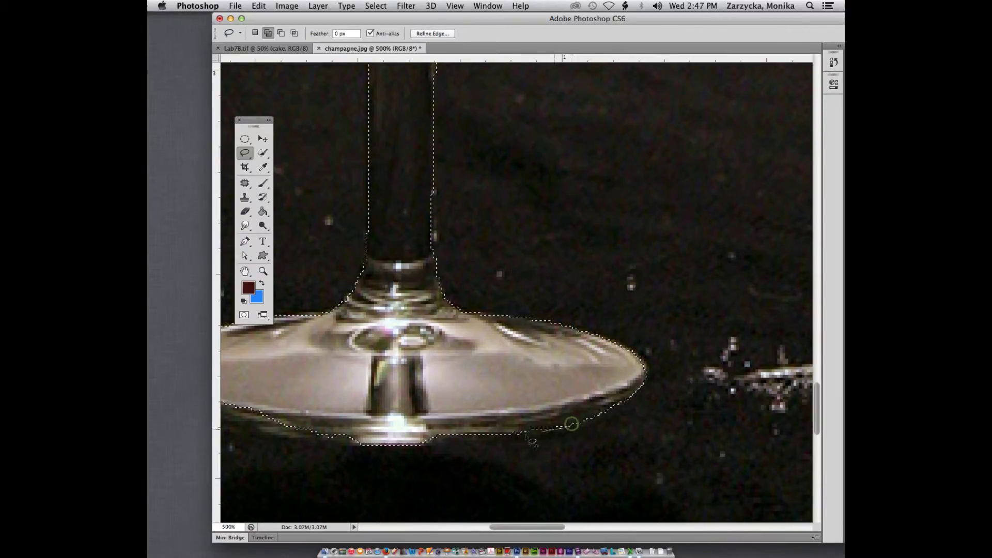
left_click_drag(526, 436, 571, 426)
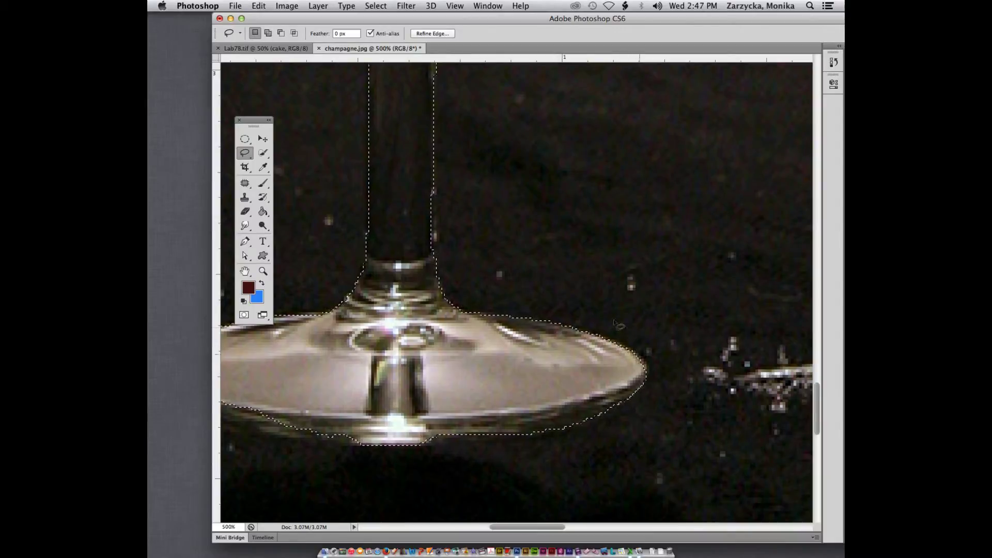
Step: Add the missed slivers along the right edge of the filled glass's stem, above the collar, to the selection with the freehand Lasso tool
key("shift")
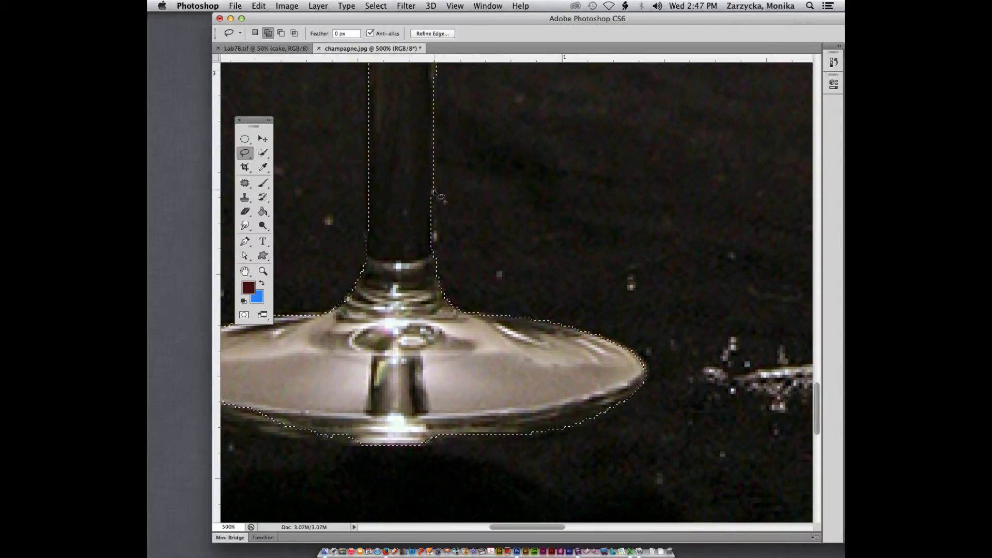
left_click_drag(434, 190, 433, 231)
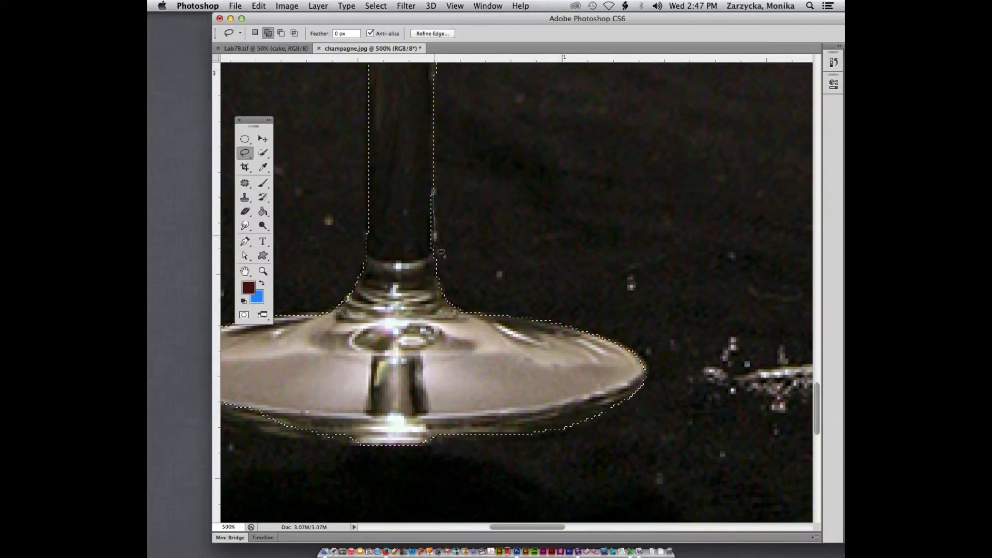
left_click_drag(436, 194, 437, 192)
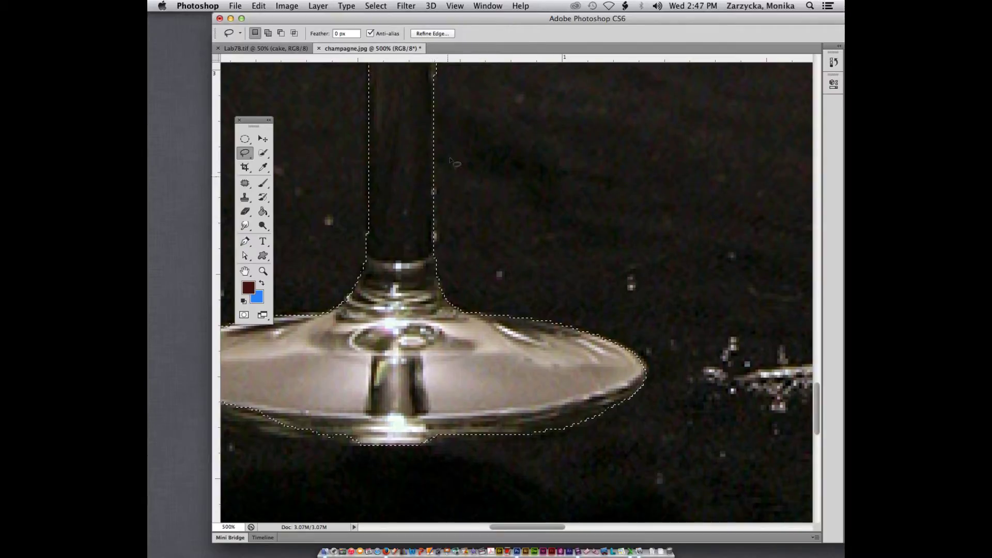
Step: Add the missed dark rim along the lower left and underside of the filled glass's base to the selection with the freehand Lasso tool
left_click_drag(455, 19, 468, 20)
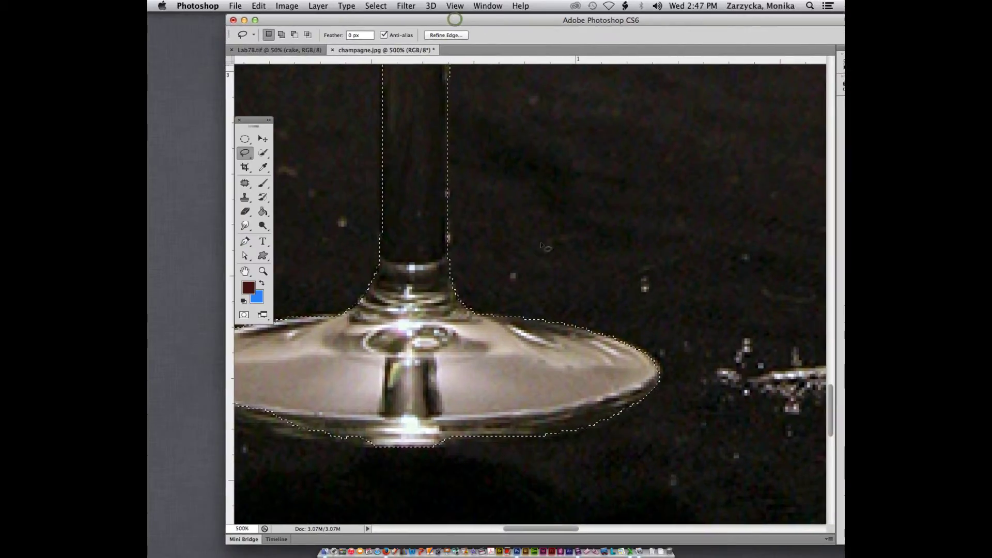
left_click_drag(557, 529, 529, 529)
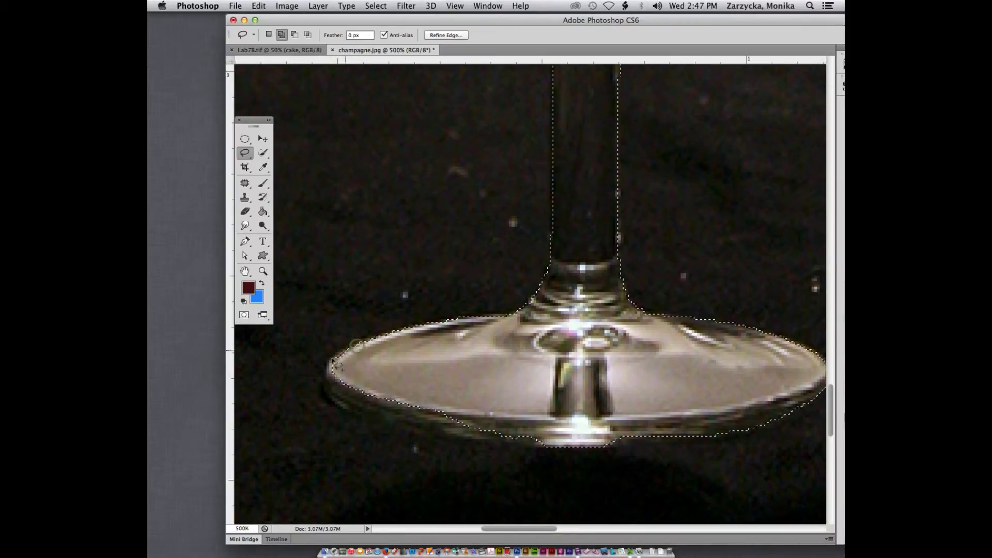
mouse_move(352, 344)
left_mouse_down()
mouse_move(327, 373)
mouse_move(405, 408)
left_mouse_up()
mouse_move(343, 364)
left_mouse_down()
mouse_move(327, 391)
mouse_move(363, 418)
left_mouse_up()
left_click_drag(403, 432, 448, 443)
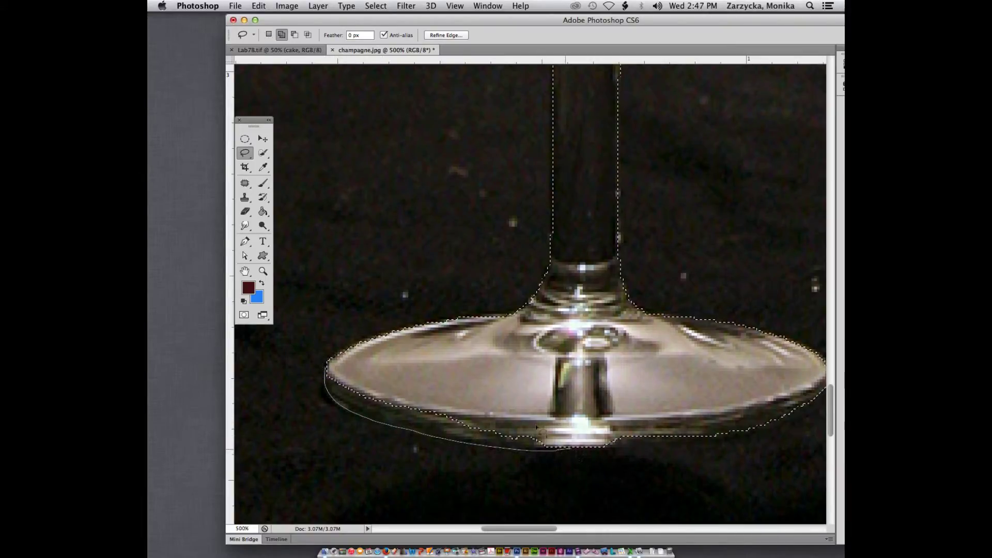
left_click_drag(567, 449, 571, 446)
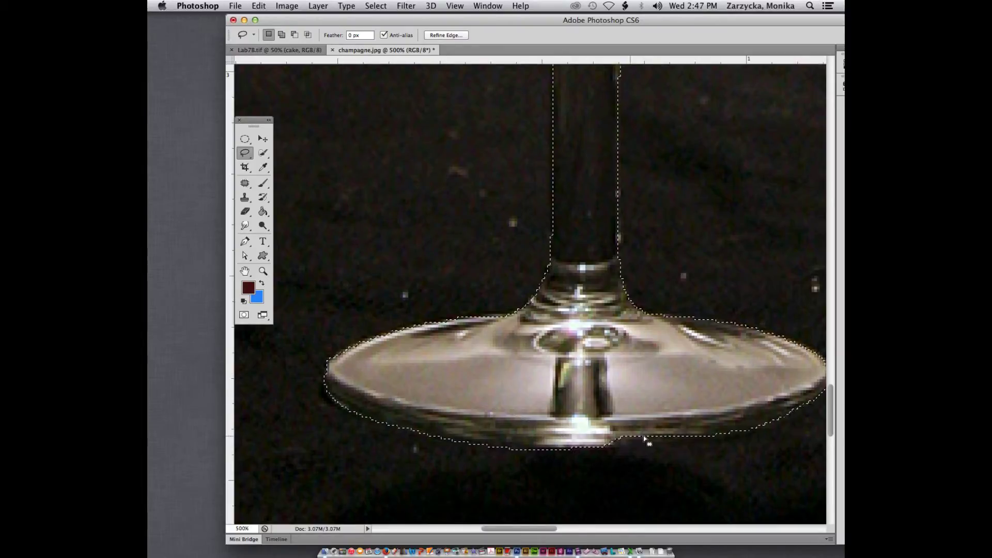
mouse_move(722, 433)
left_mouse_down()
mouse_move(677, 444)
mouse_move(569, 438)
mouse_move(725, 432)
left_mouse_up()
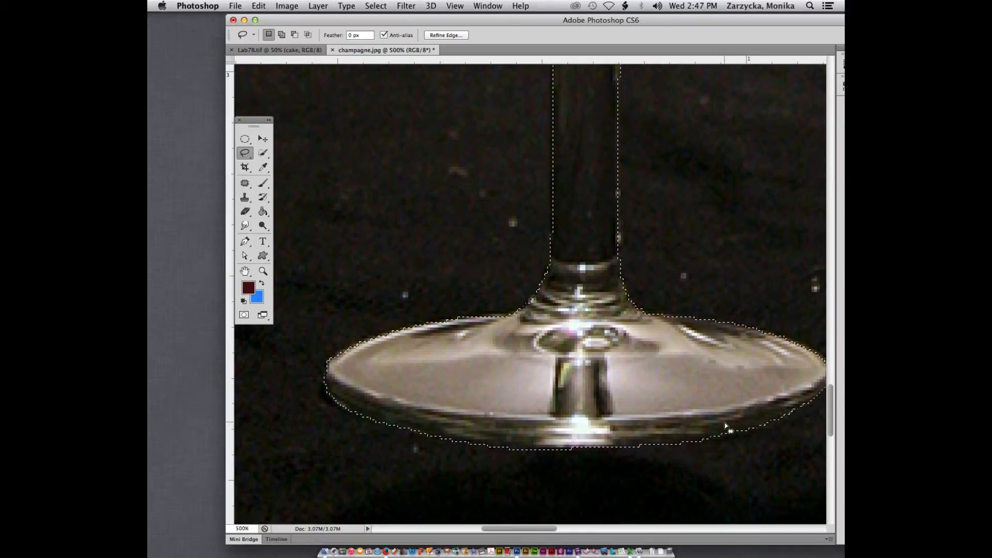
Step: Touch up the selection edge where the collar meets the left part of the glass's base with the freehand Lasso tool
key("super+minus")
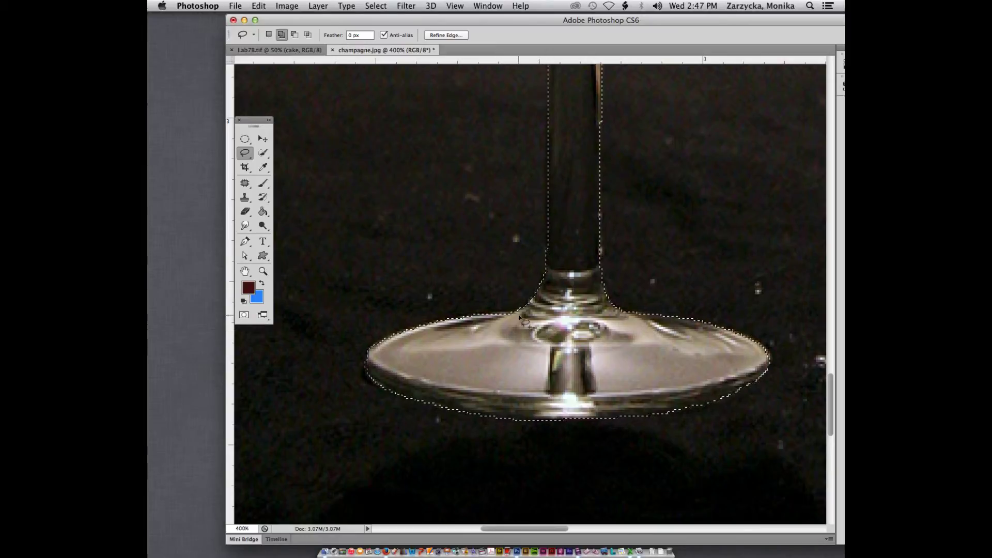
mouse_move(518, 313)
left_mouse_down()
mouse_move(489, 320)
mouse_move(520, 315)
left_mouse_up()
key("super+minus")
key("super+minus")
key("super+minus")
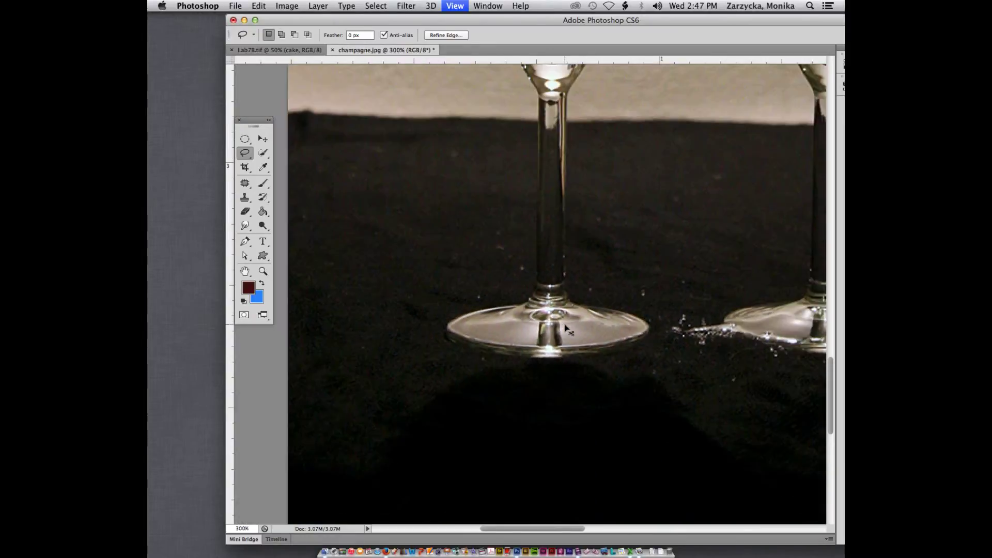
key("super+minus")
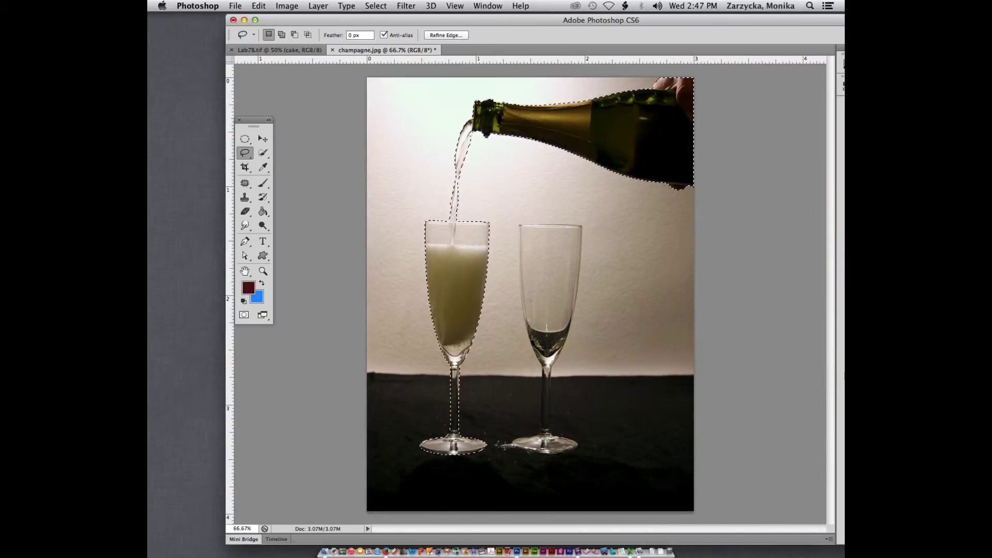
left_click(406, 6)
mouse_move(389, 5)
left_click(235, 6)
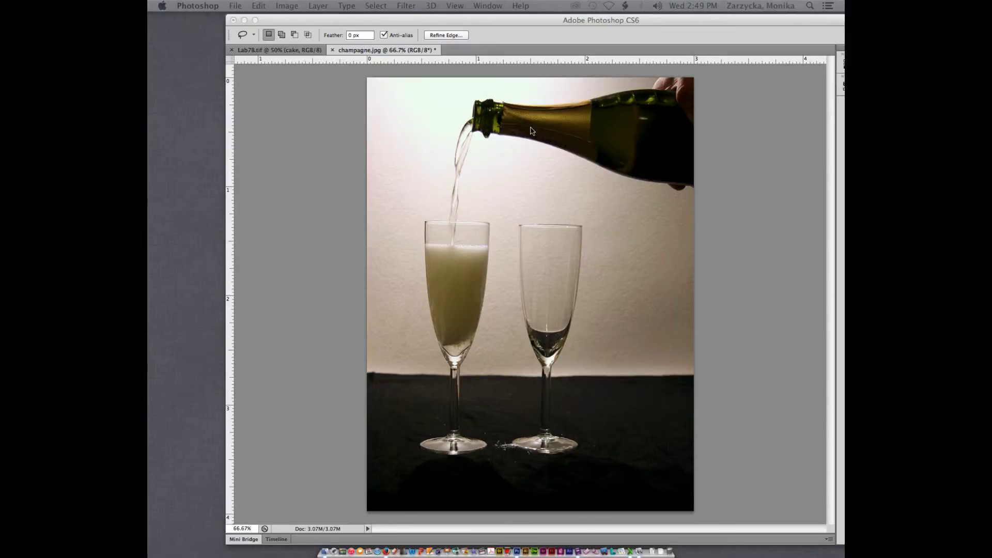
left_click(517, 33)
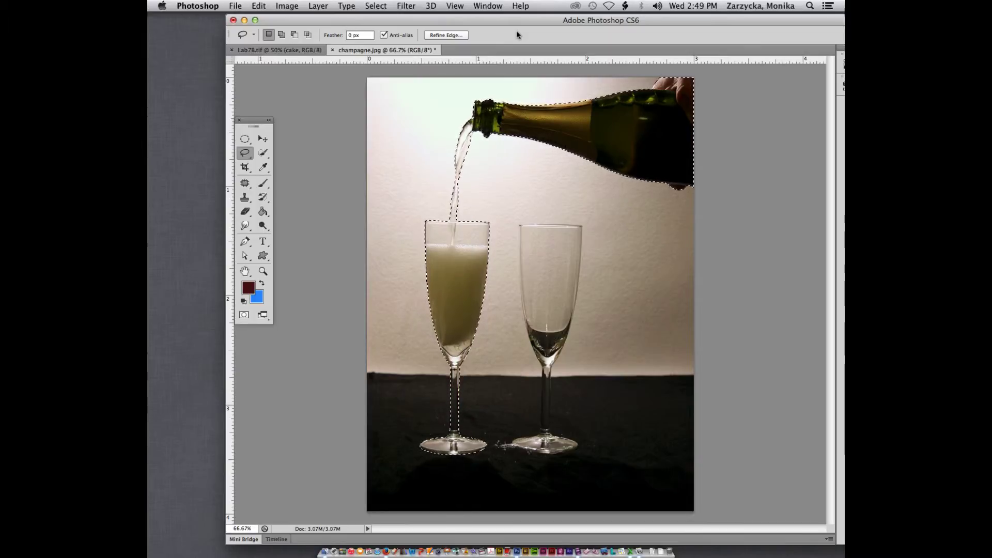
Step: Open Refine Edge for the selection and examine the cut-out edges of the bottle, the stream and the filled glass
left_click(377, 6)
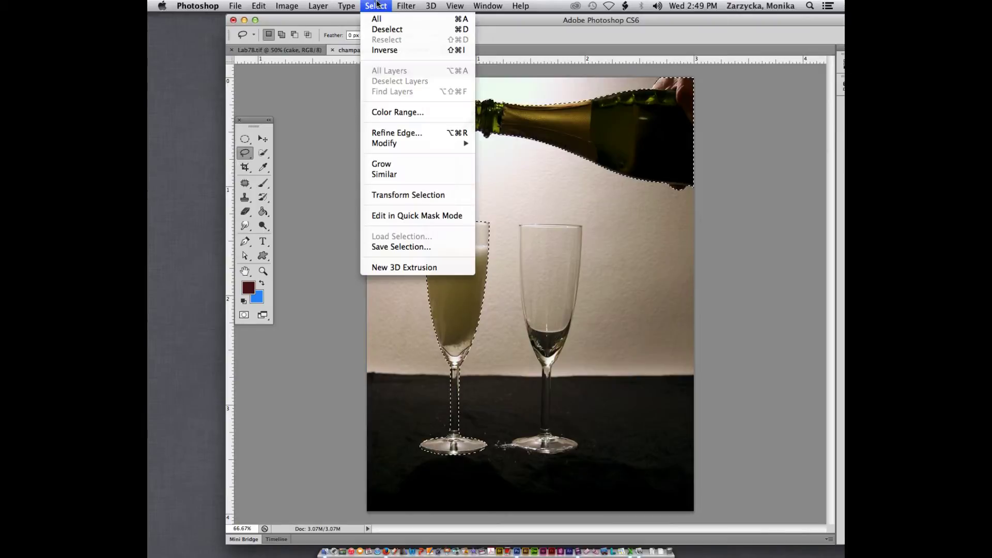
left_click(404, 134)
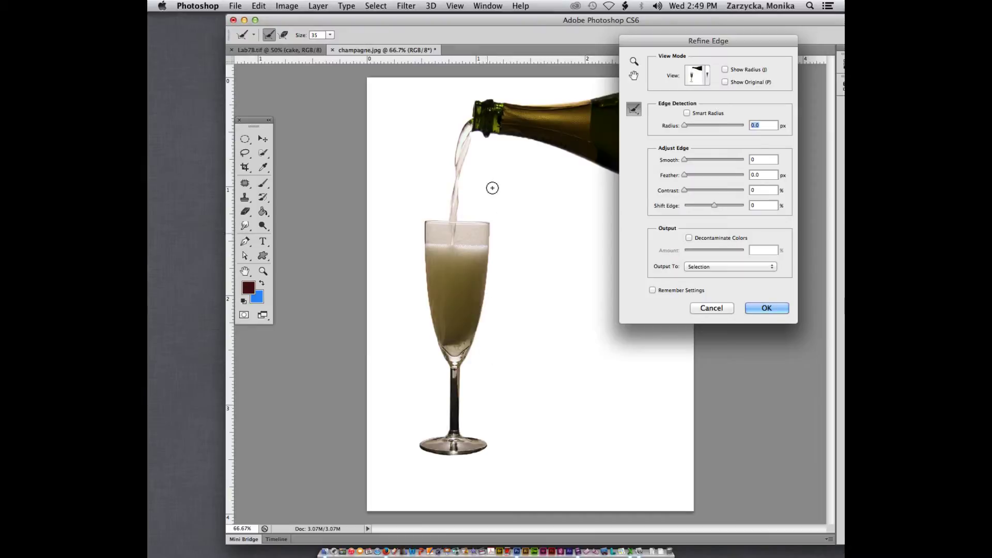
key("super+plus")
key("super+plus")
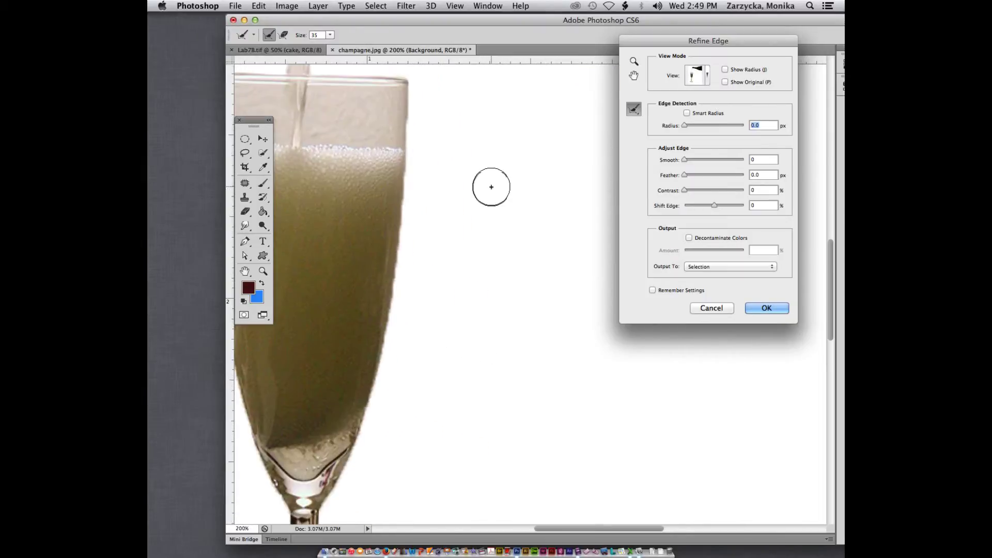
scroll(437, 289, "down", 10)
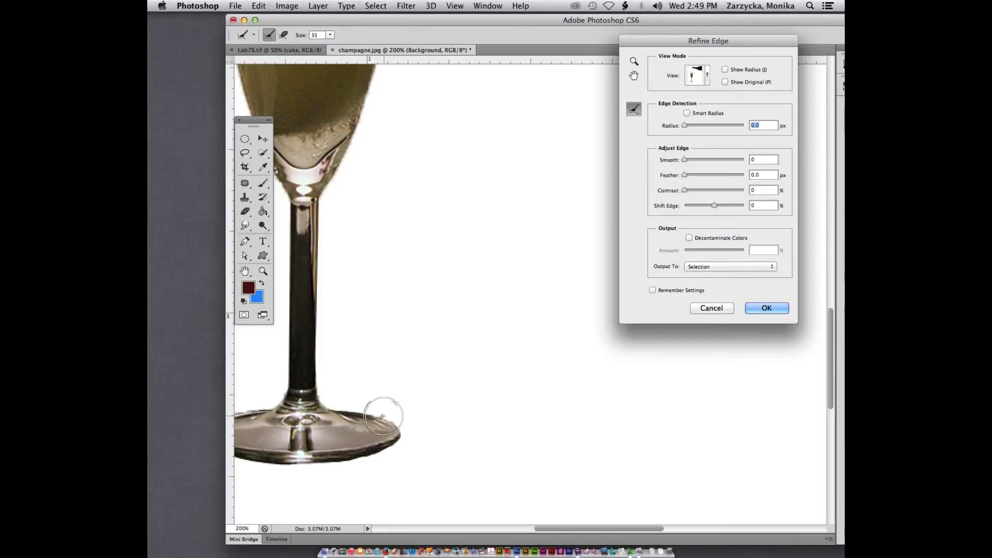
key("super+plus")
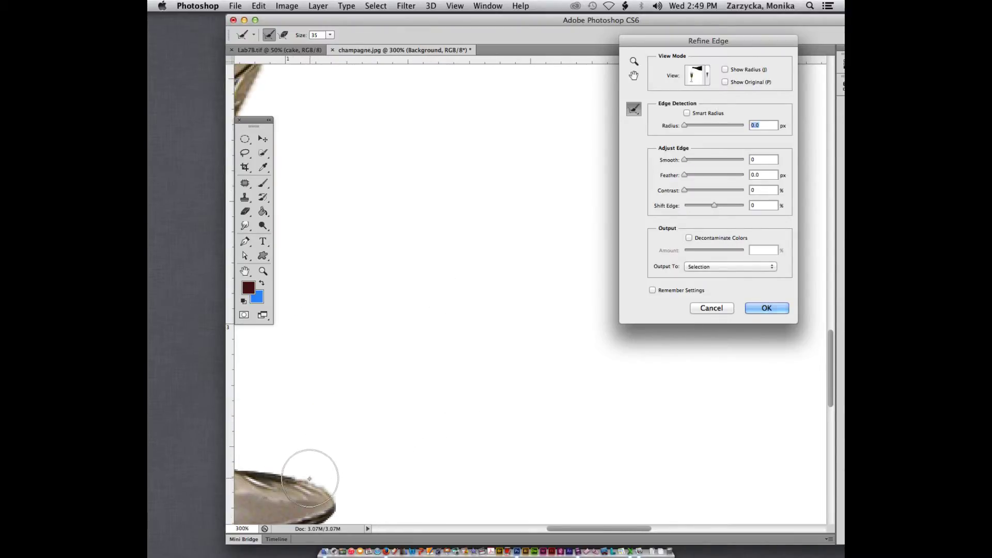
key("super+minus")
key("super+minus")
scroll(423, 421, "up", 6)
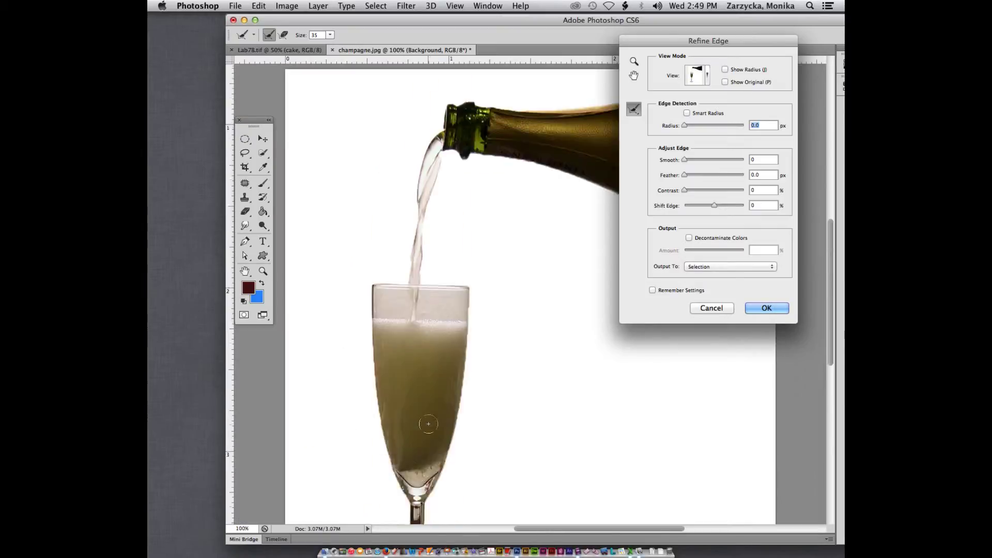
scroll(425, 423, "up", 5)
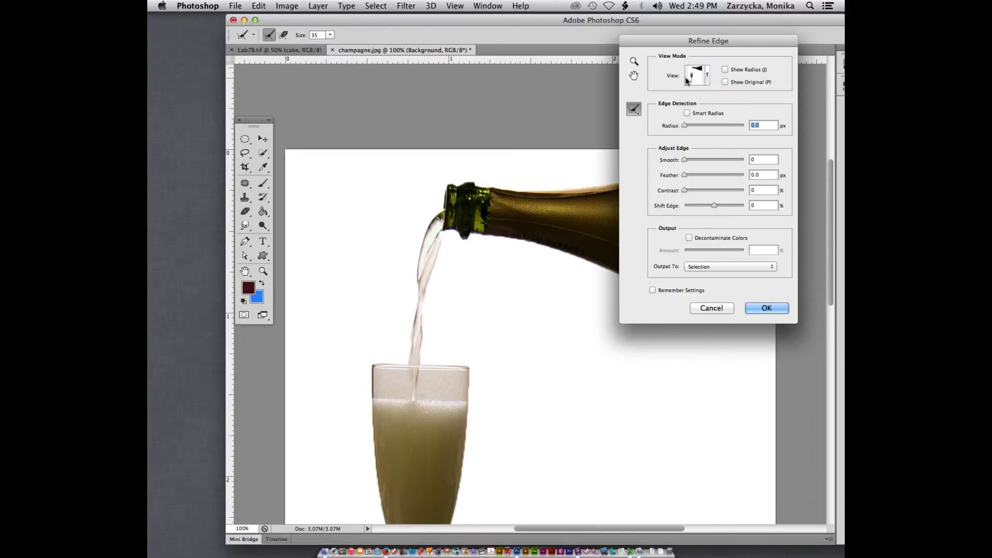
Step: Refine the selection edge with Smart Radius enabled and a radius of 1.0 px, output to Selection
left_click(686, 113)
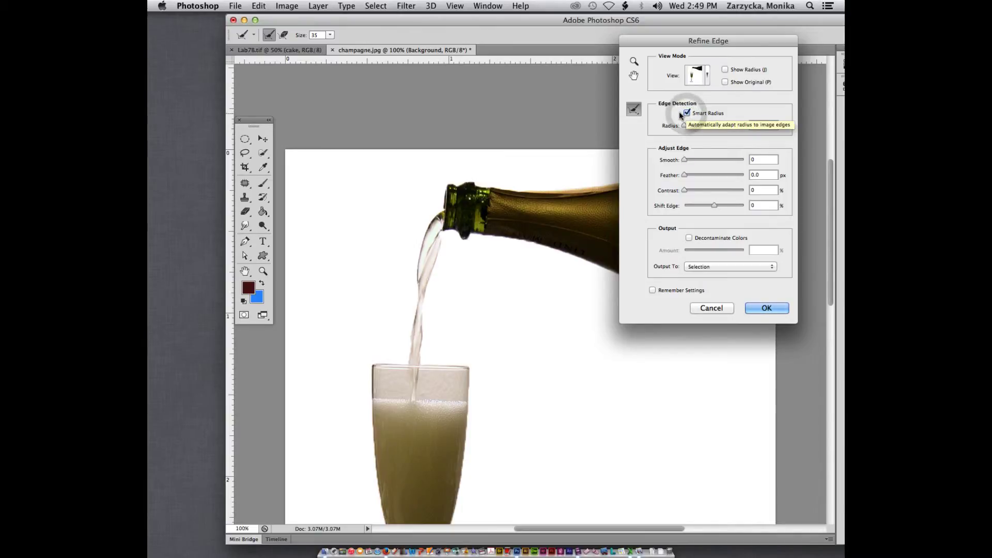
left_click_drag(693, 41, 681, 43)
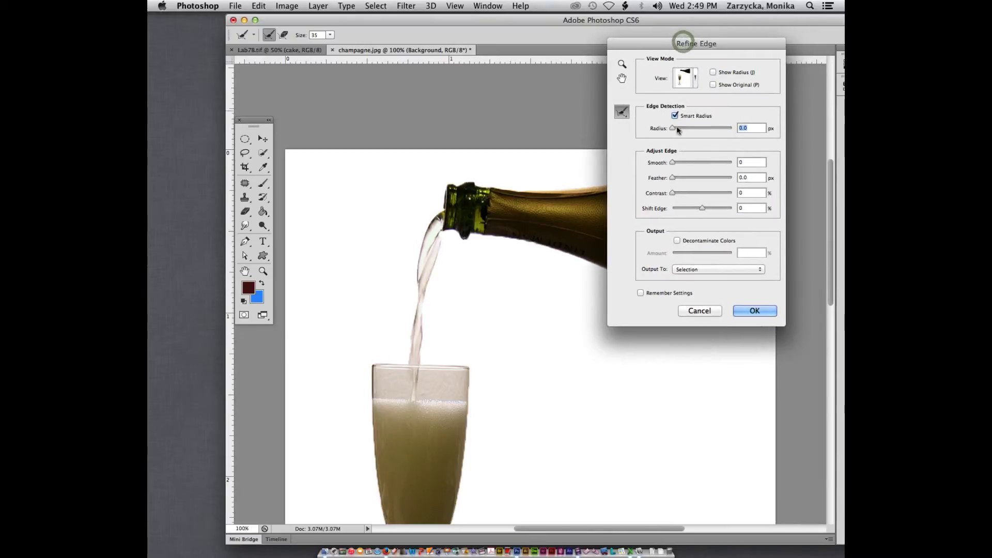
left_click_drag(673, 129, 701, 136)
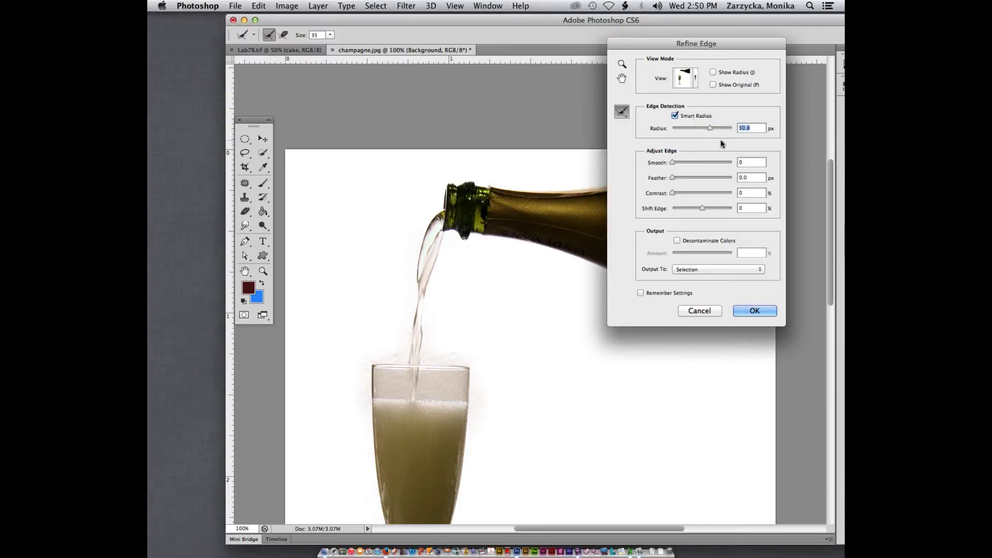
left_click_drag(682, 129, 675, 130)
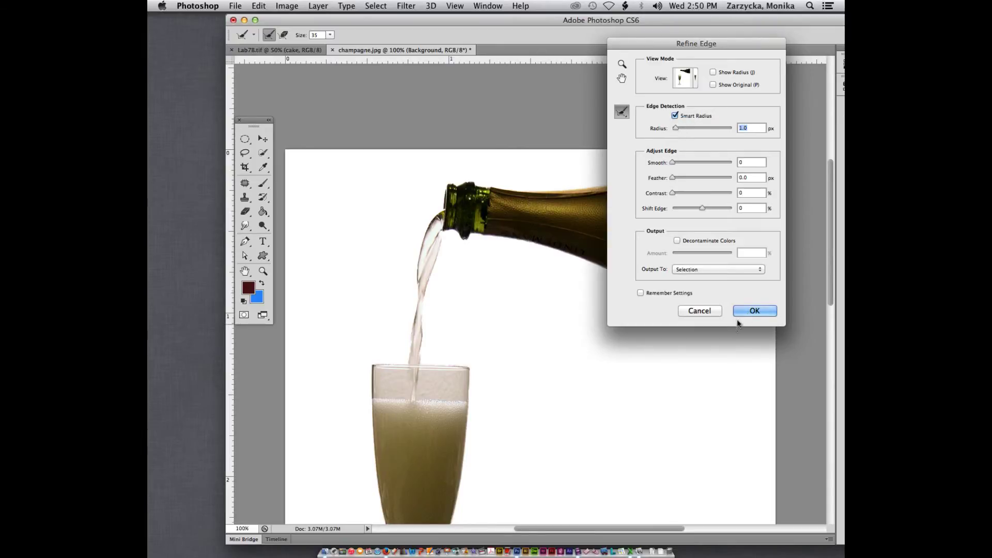
left_click(754, 311)
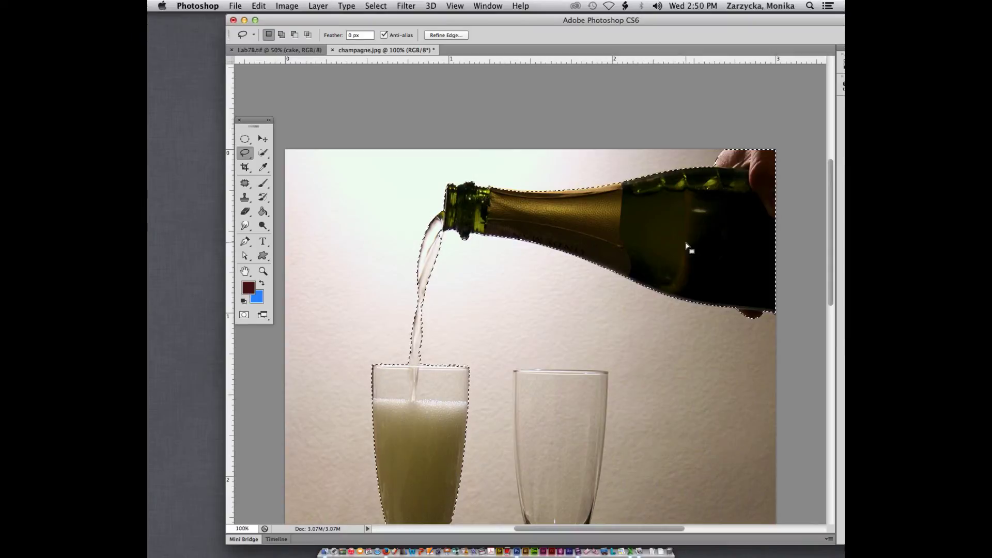
Step: Add the small gap between the champagne stream and the bottle's mouth to the selection with the freehand Lasso tool
key("alt")
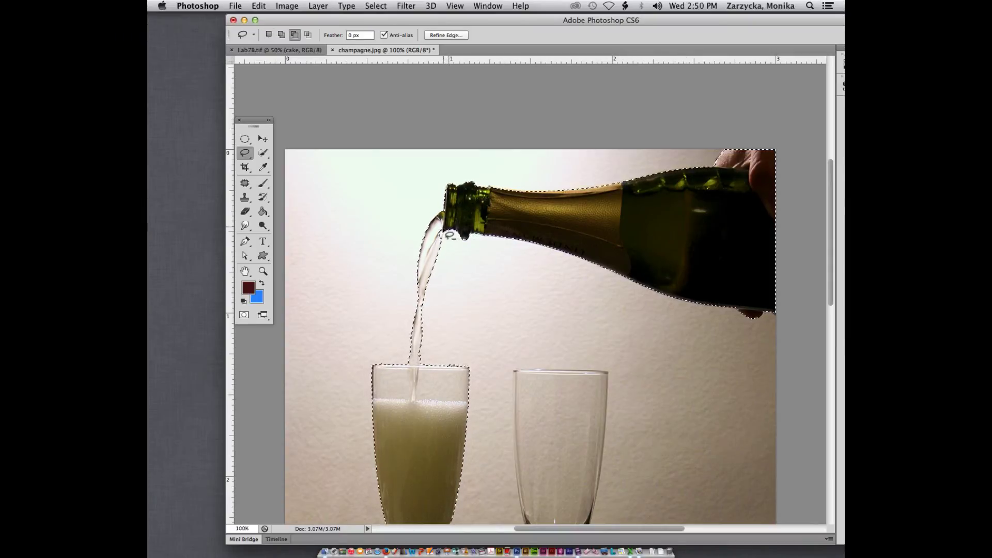
key("shift")
left_click_drag(443, 230, 457, 226)
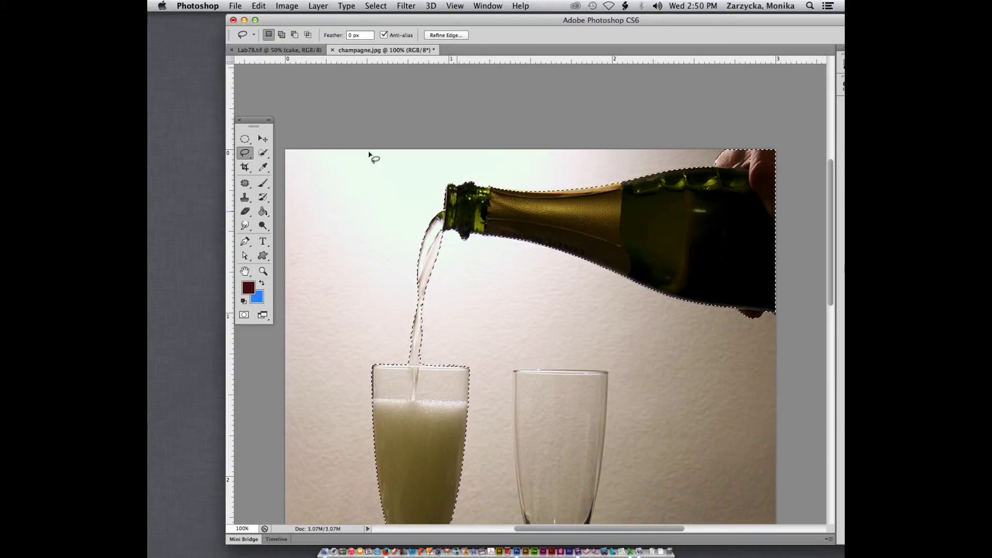
Step: Switch to the Move tool and detach champagne.jpg into a floating window beside the Lab7B composite
left_click(263, 138)
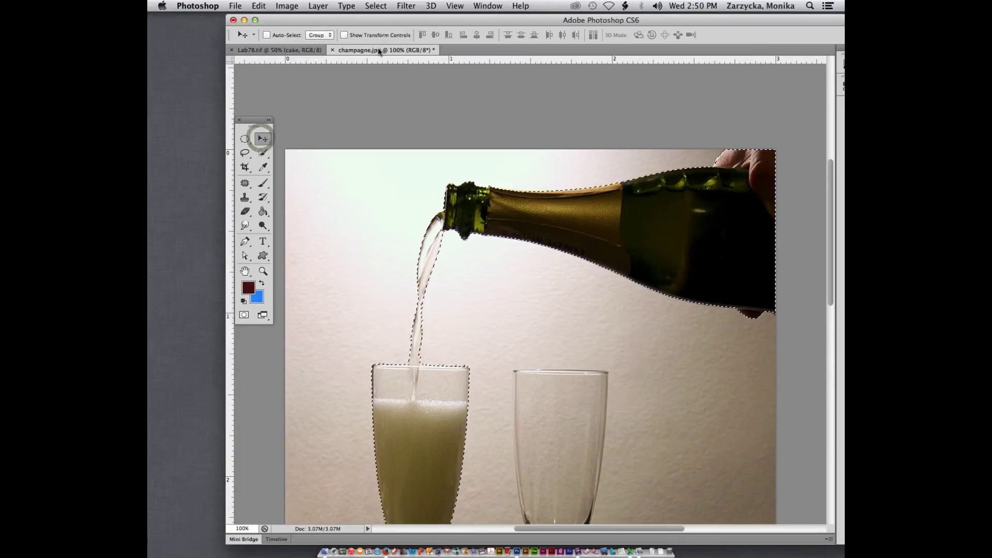
left_click_drag(378, 50, 445, 23)
left_click_drag(362, 18, 330, 43)
left_click(550, 24)
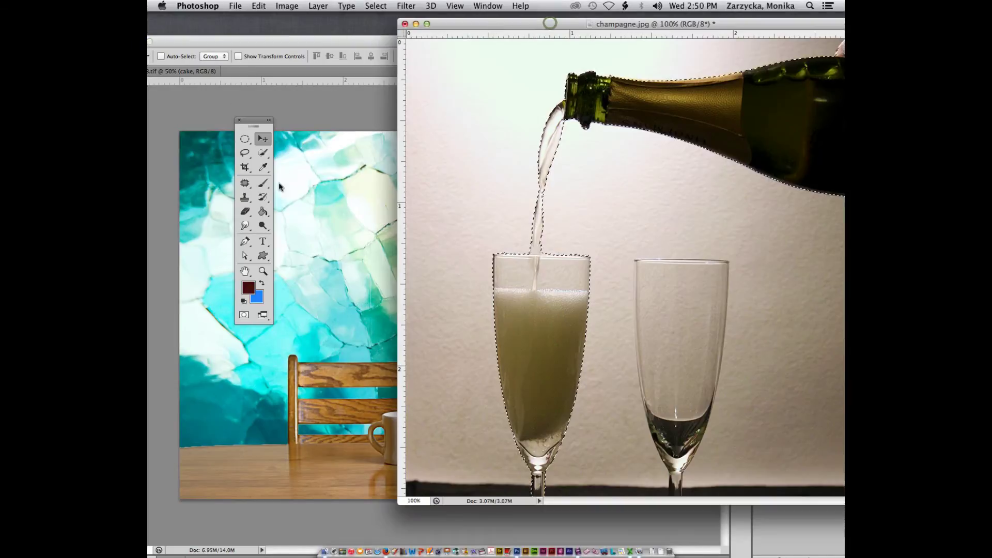
Step: Copy the selected bottle, stream and glass into the Lab7B composite, converting to preserve color appearance, and place them at the scene's left edge
left_click_drag(561, 147, 372, 199)
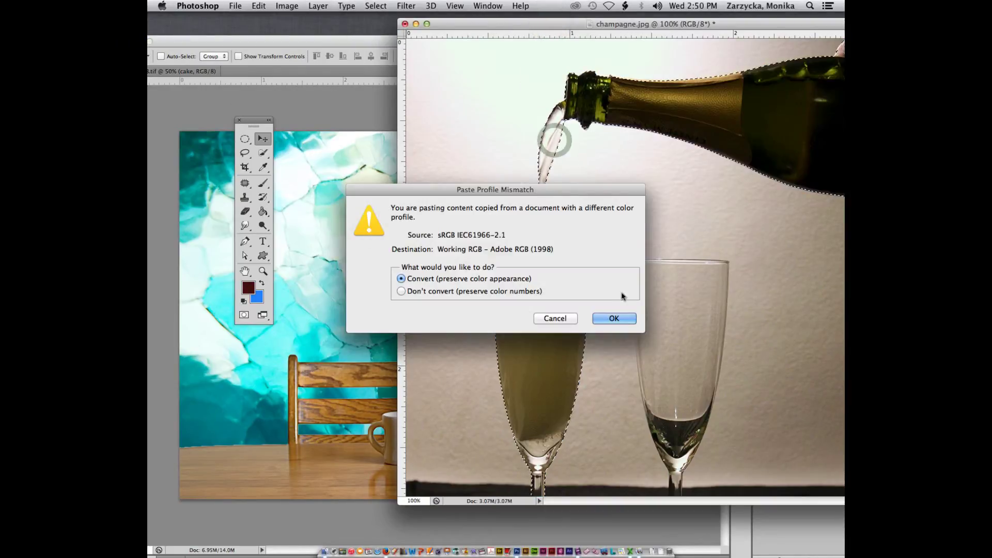
left_click(612, 317)
left_click_drag(412, 227, 282, 228)
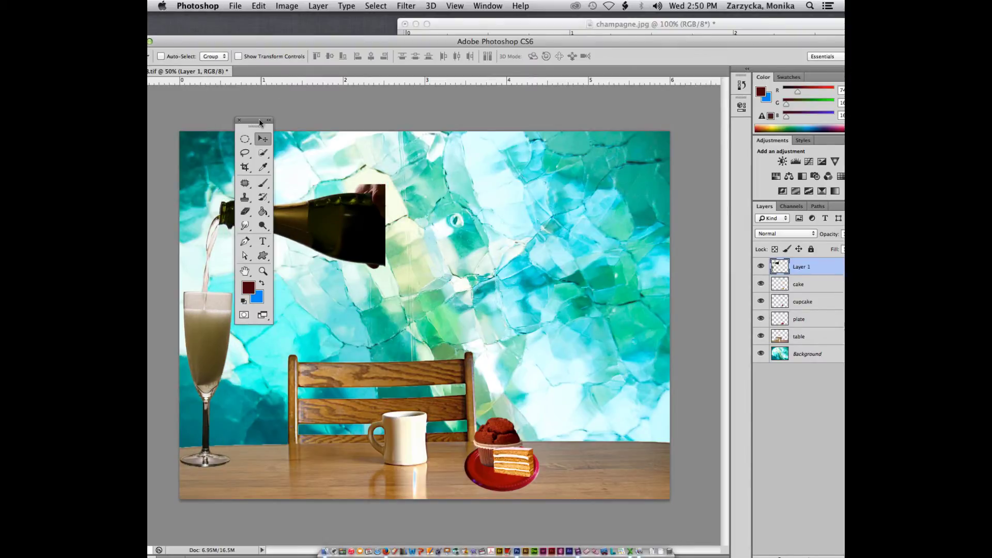
Step: Flip the bottle, stream and glass layer horizontally and move it so the bottle's body runs off the scene's left edge
left_click_drag(260, 120, 634, 127)
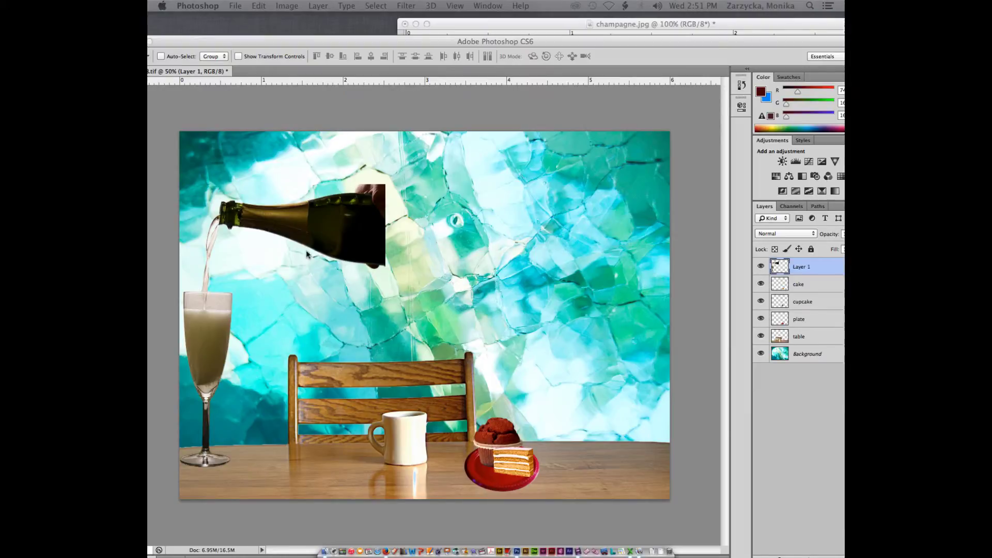
left_click(316, 222)
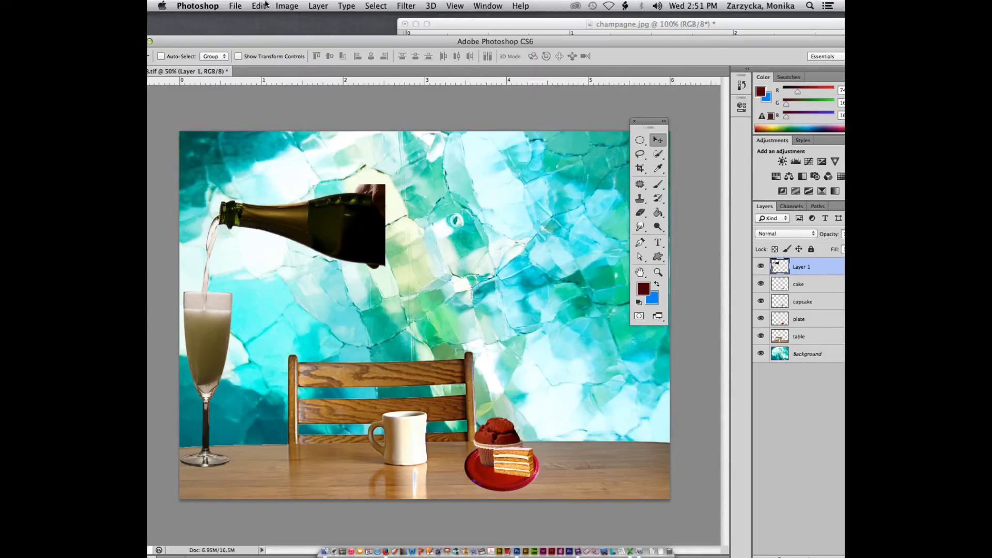
left_click(259, 6)
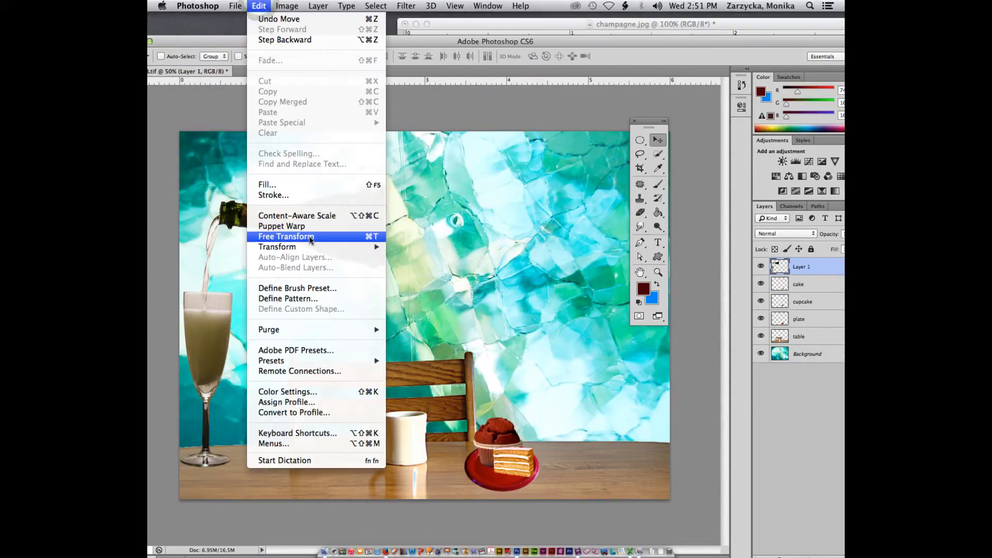
mouse_move(303, 251)
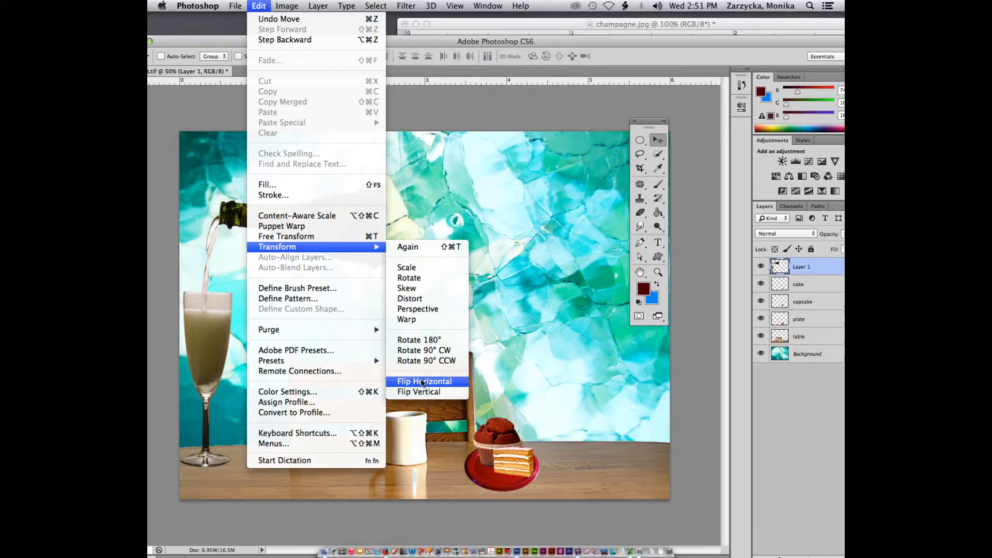
left_click(423, 382)
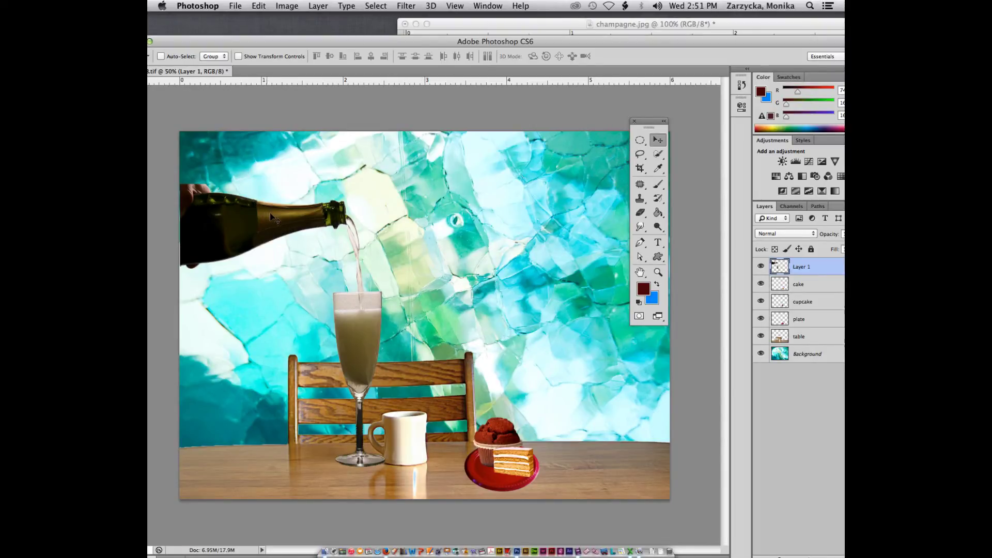
left_click_drag(273, 218, 174, 226)
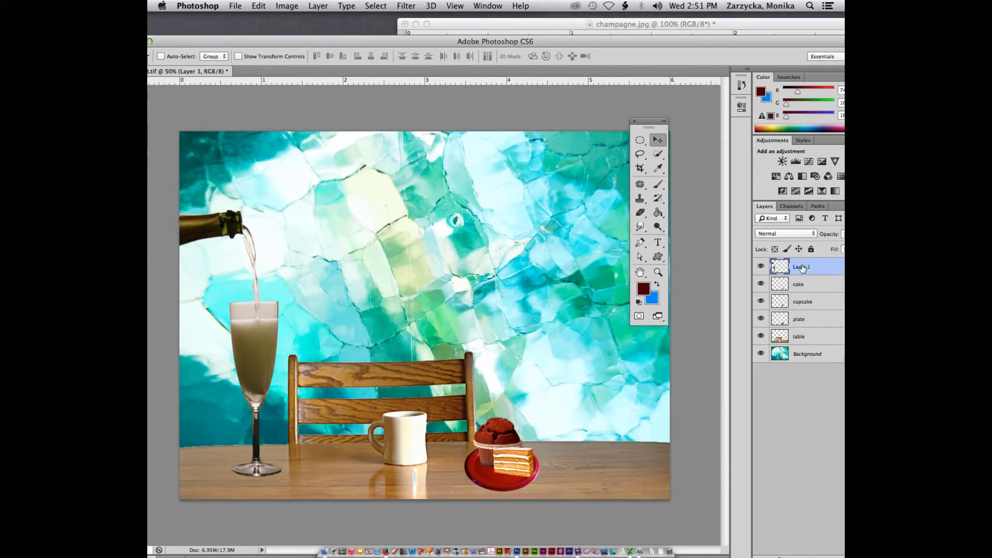
Step: Rename the bottle and glass layer as champagne
double_click(801, 267)
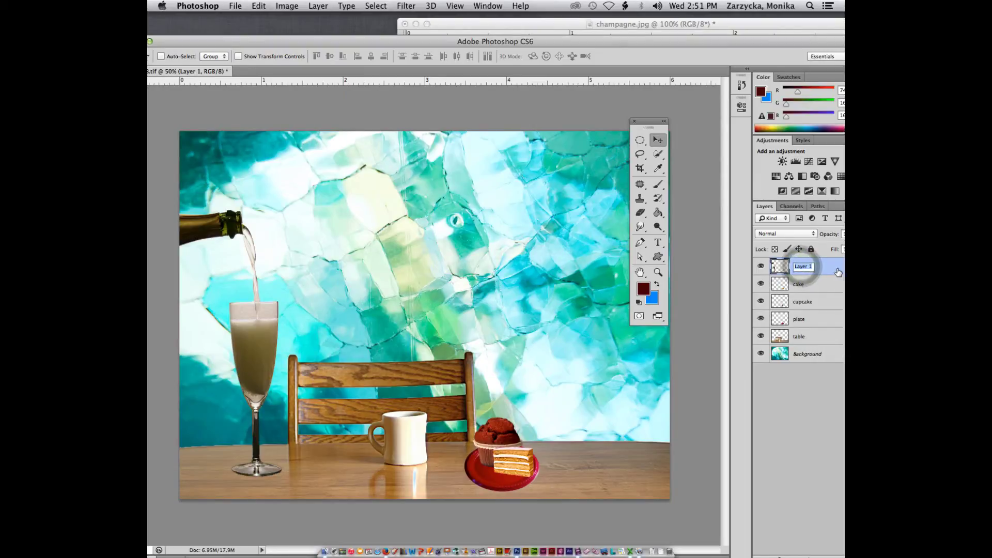
type("champagne")
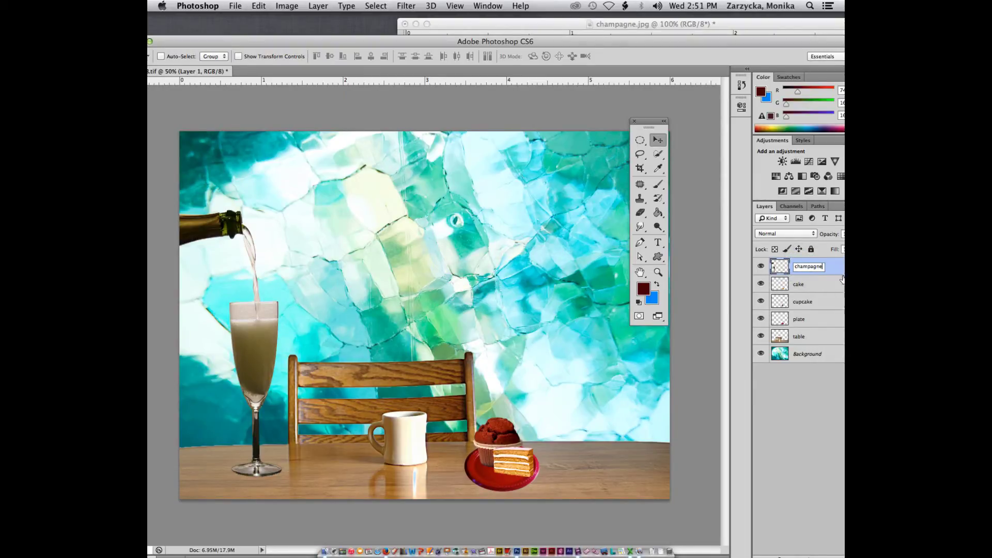
left_click(830, 276)
Step: Close the champagne.jpg document without saving its changes
left_click_drag(785, 41, 760, 37)
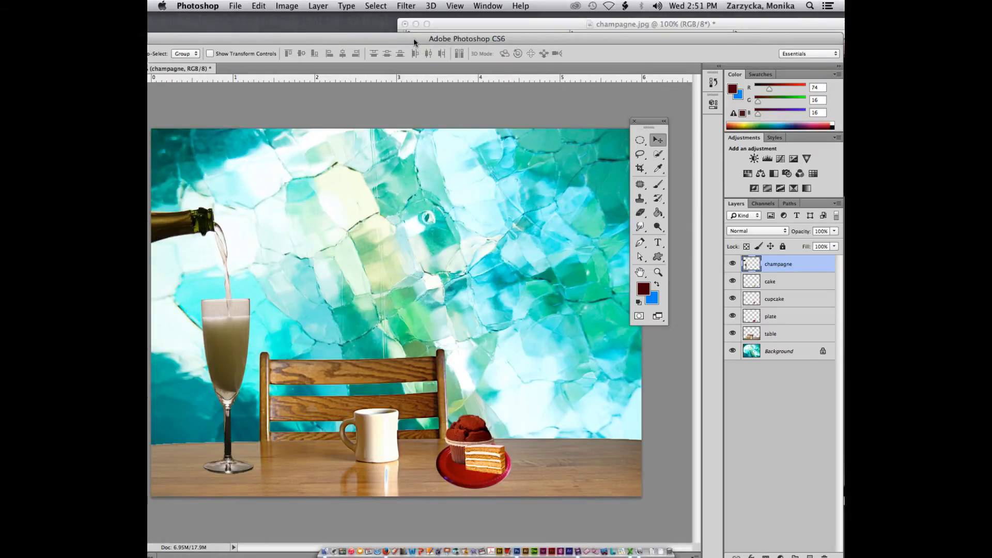
left_click_drag(414, 38, 464, 49)
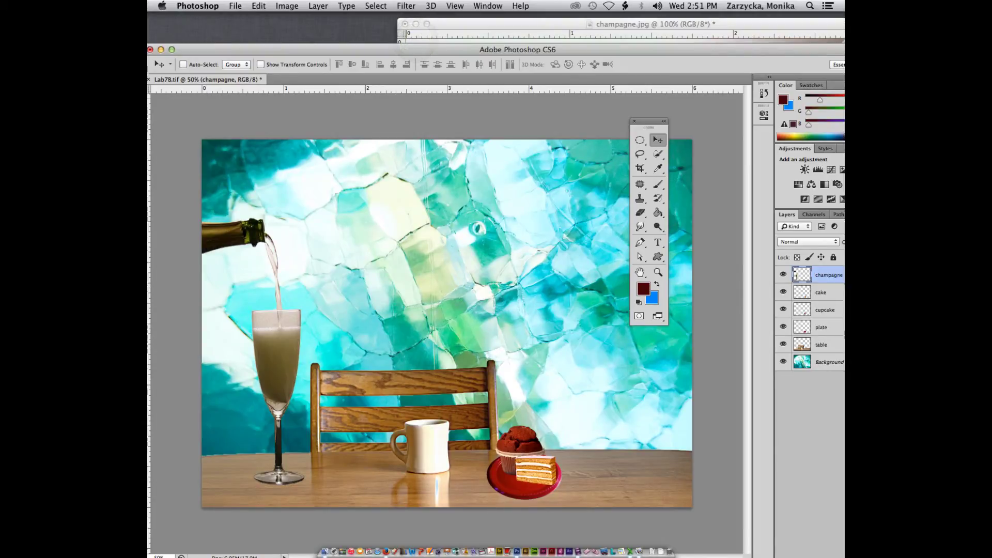
left_click_drag(148, 36, 0, 35)
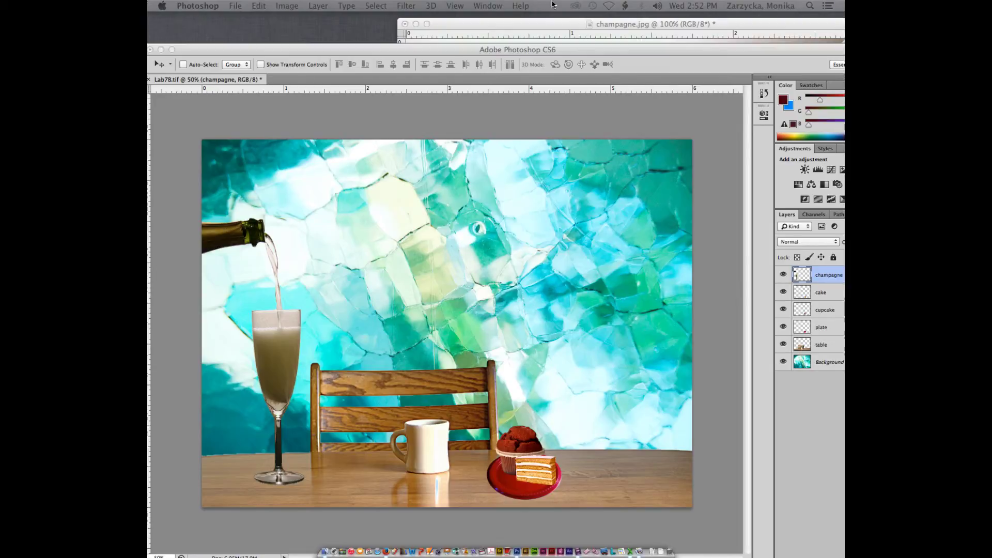
left_click(514, 27)
left_click(514, 26)
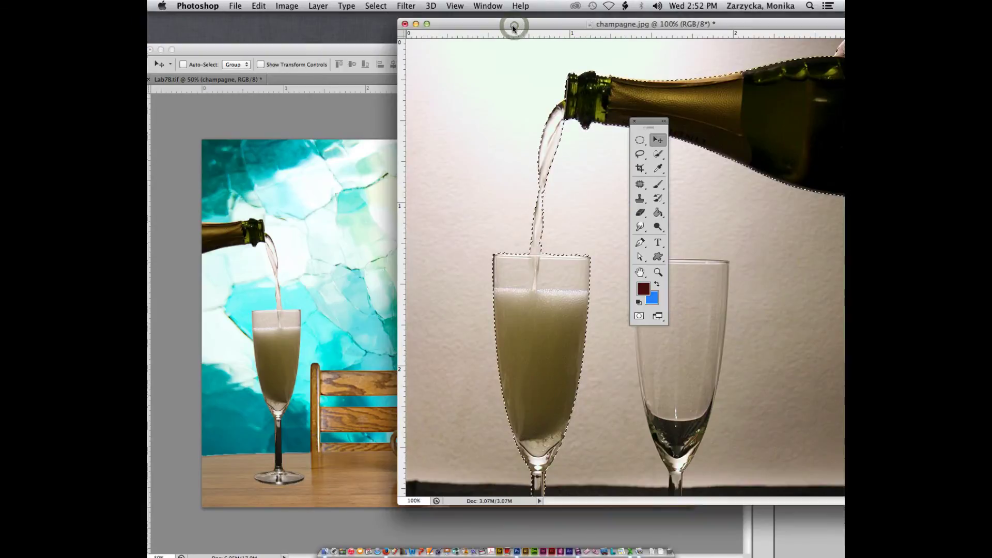
left_click(405, 24)
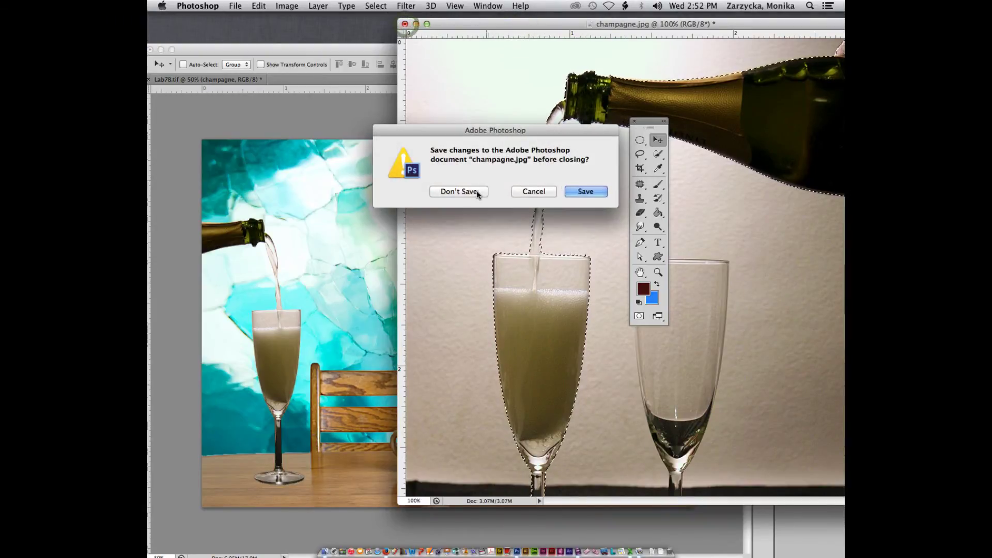
left_click(477, 191)
Step: Open flower.jpg from the 7B folder in Finder as a new Photoshop document
left_click_drag(439, 51, 463, 249)
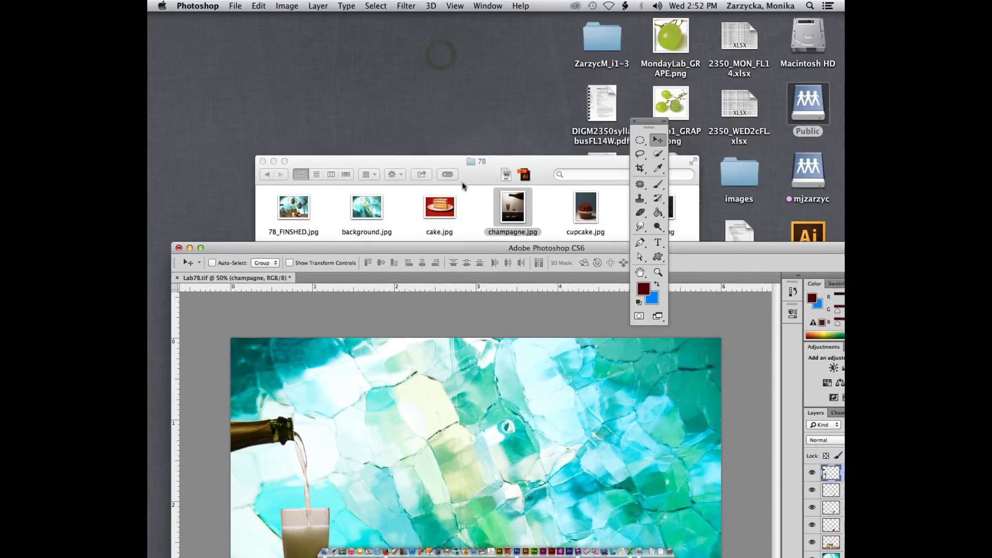
left_click(463, 185)
left_click(658, 204)
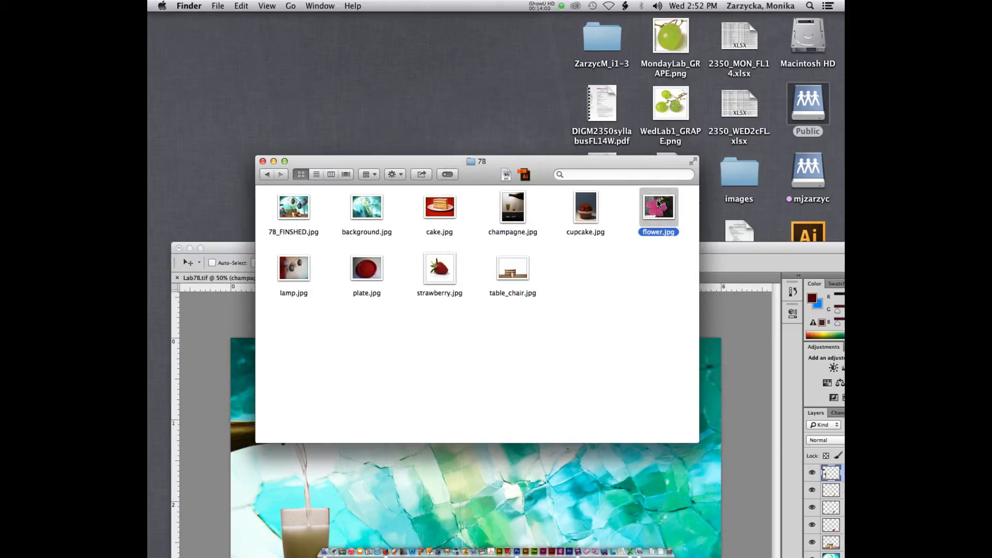
left_click(741, 242)
left_click(591, 160)
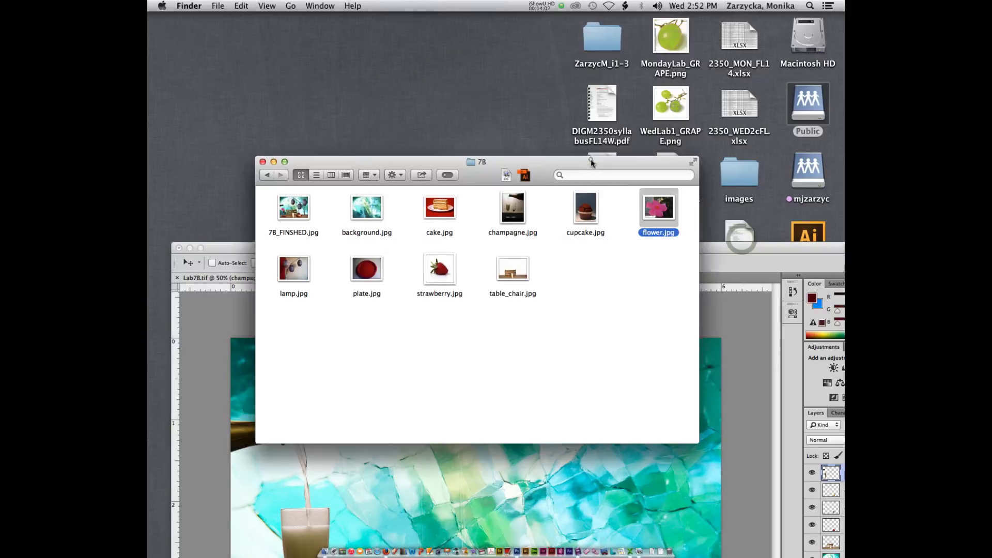
left_click_drag(656, 203, 517, 523)
left_click(626, 309)
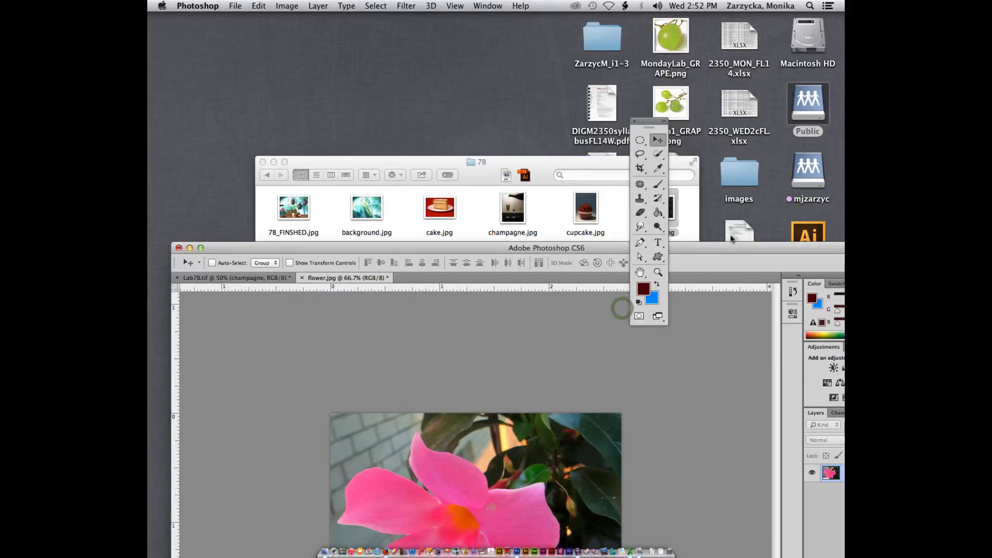
left_click_drag(730, 246, 705, 60)
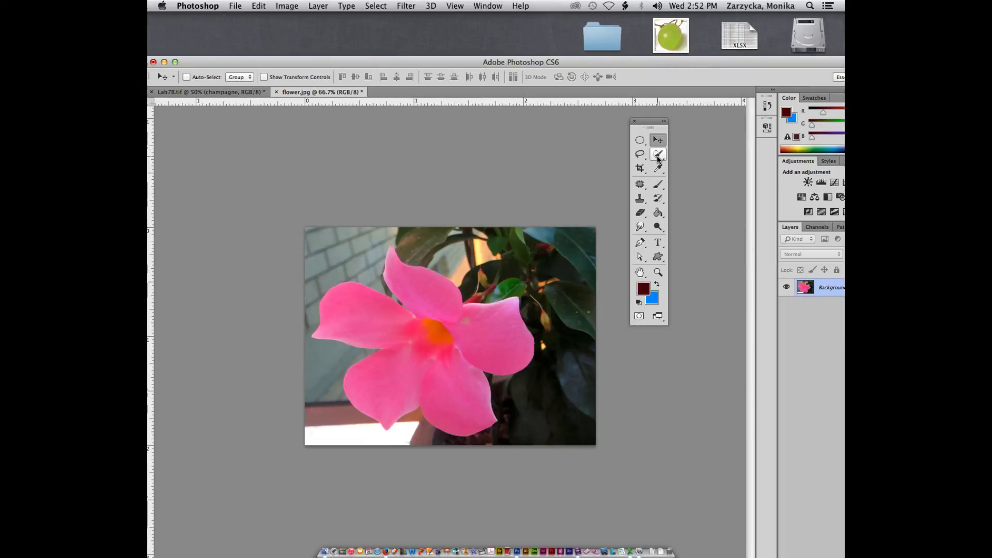
Step: Select all five petals and the centre of the pink flower with the Quick Selection tool
left_click(658, 155)
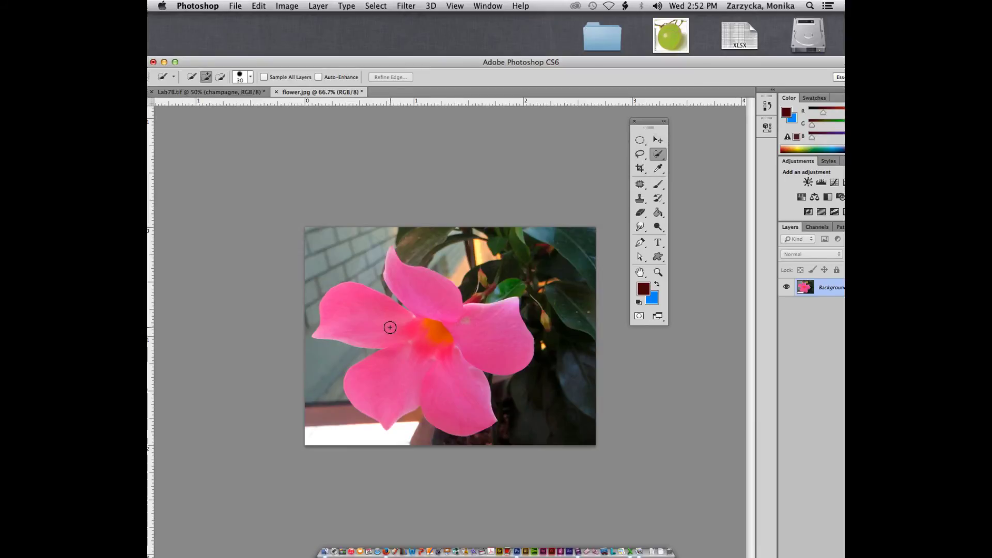
left_click(357, 320)
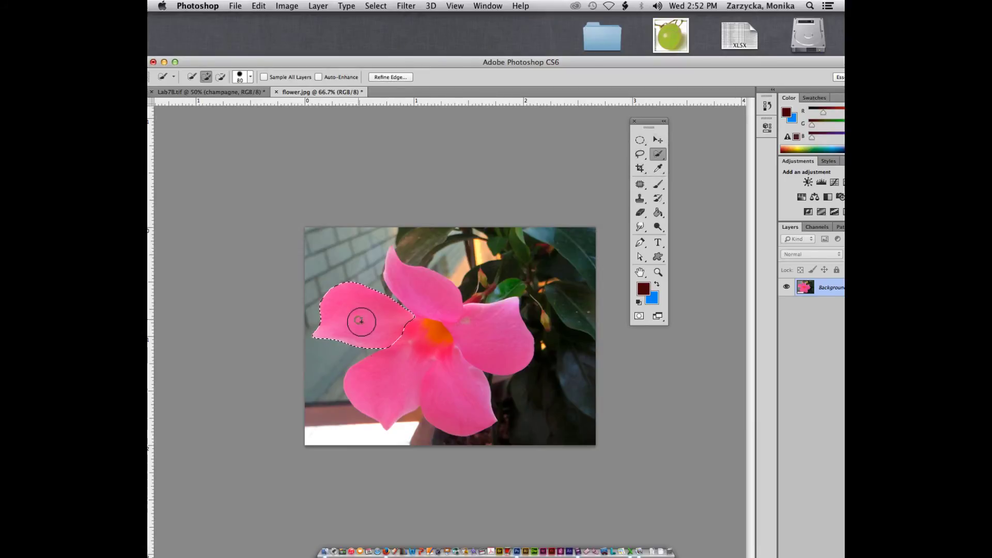
left_click(398, 381)
left_click(480, 337)
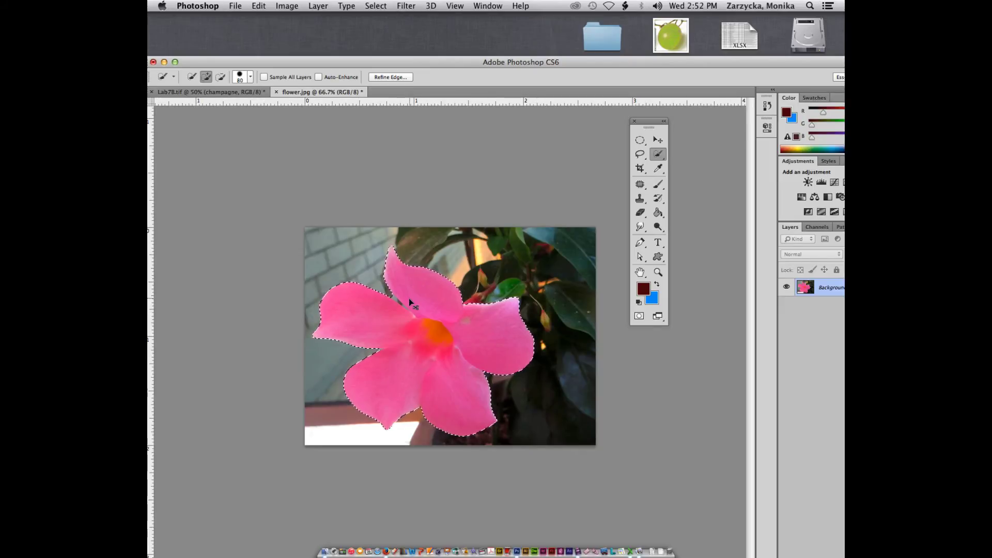
Step: Subtract the thin background wedge between the flower's upper and left petals from the selection with the Polygonal Lasso tool
key("super+plus")
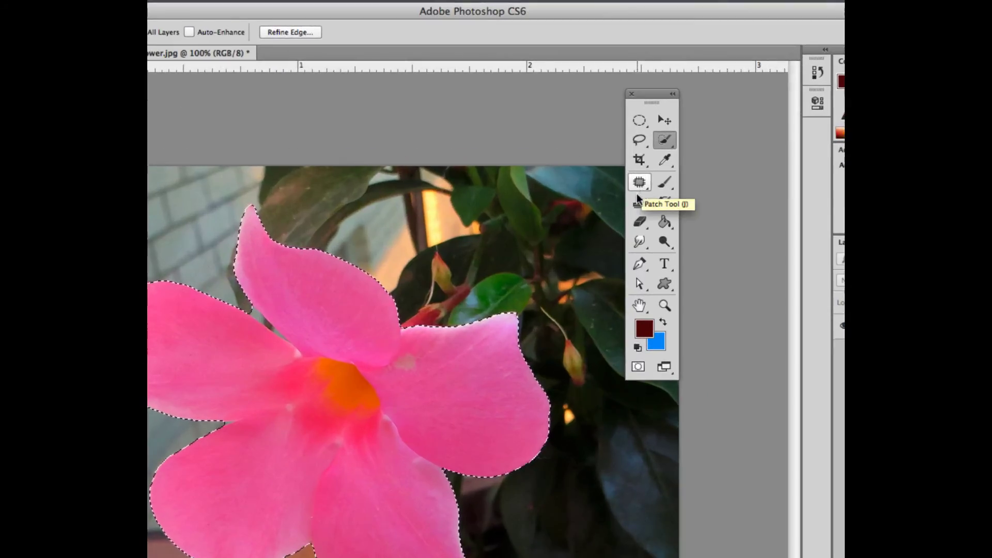
left_click(639, 140)
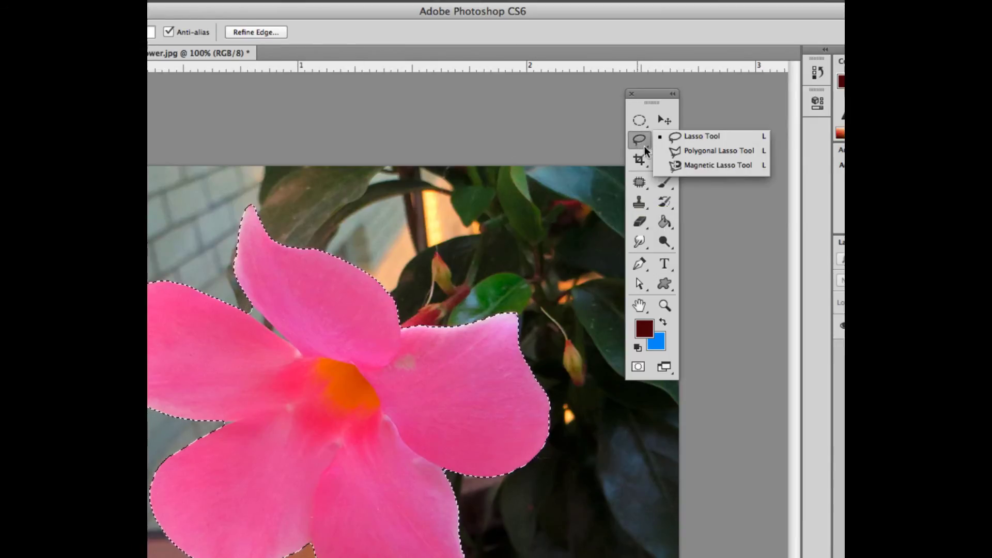
left_click(703, 150)
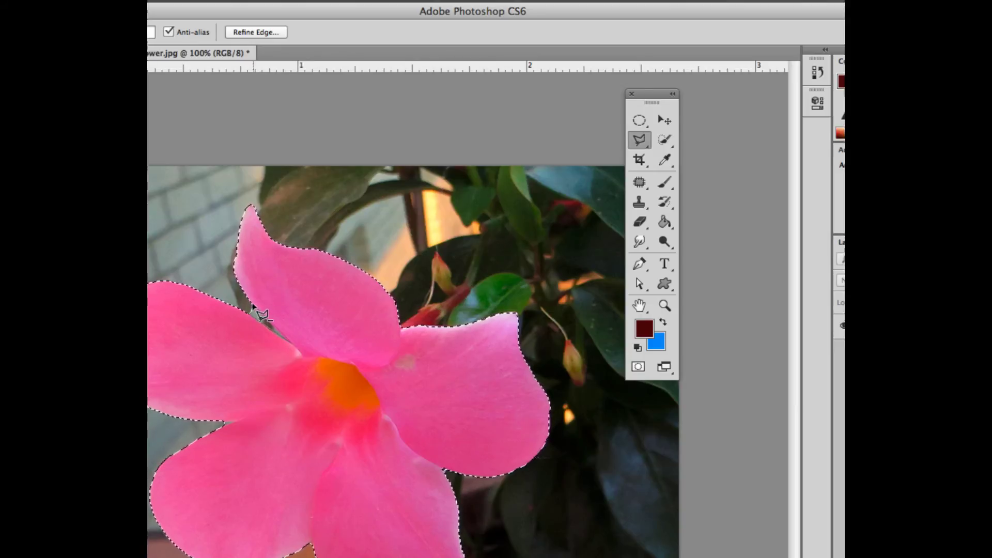
left_click(245, 313)
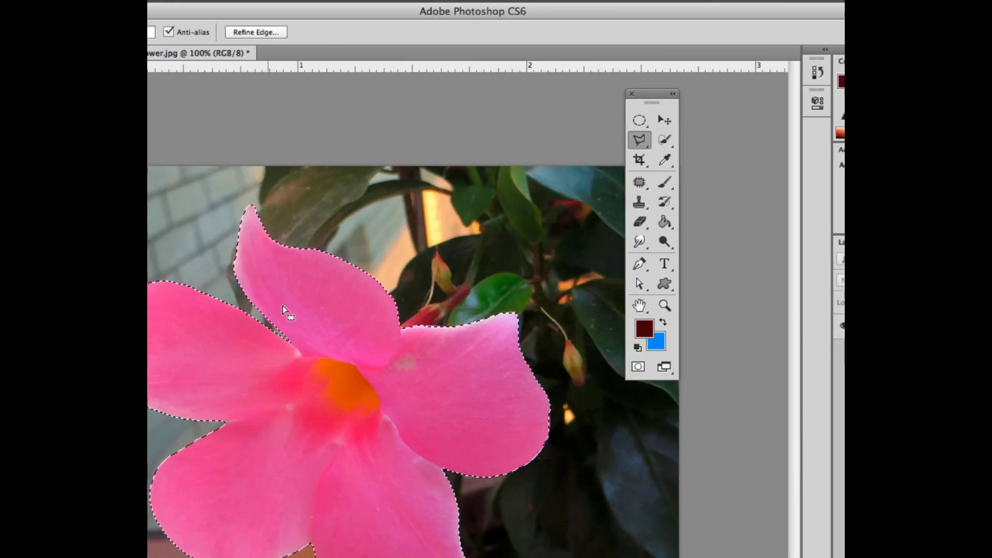
Step: Float flower.jpg in its own window and copy the selected flower into the Lab7B composite over the champagne glass
key("super+minus")
key("super+minus")
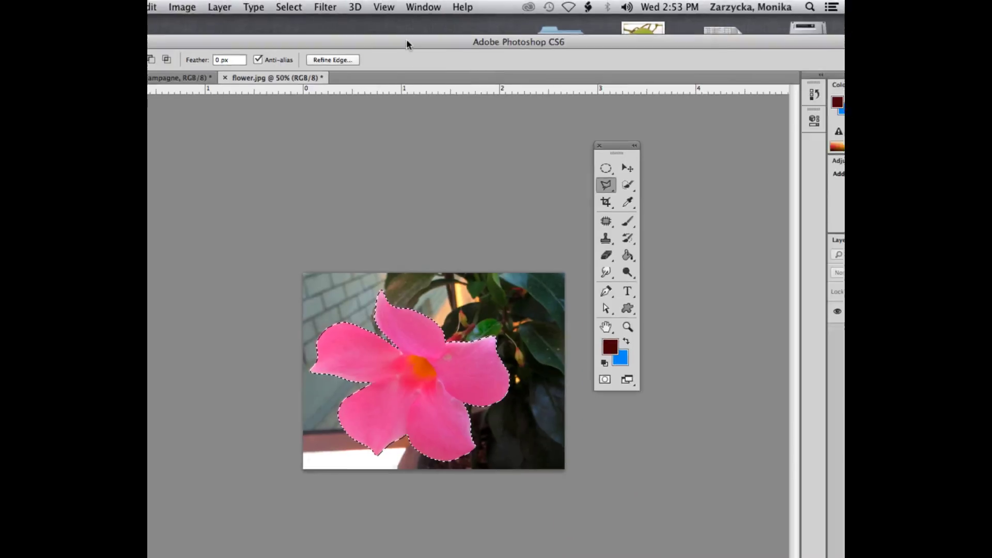
left_click_drag(290, 77, 343, 42)
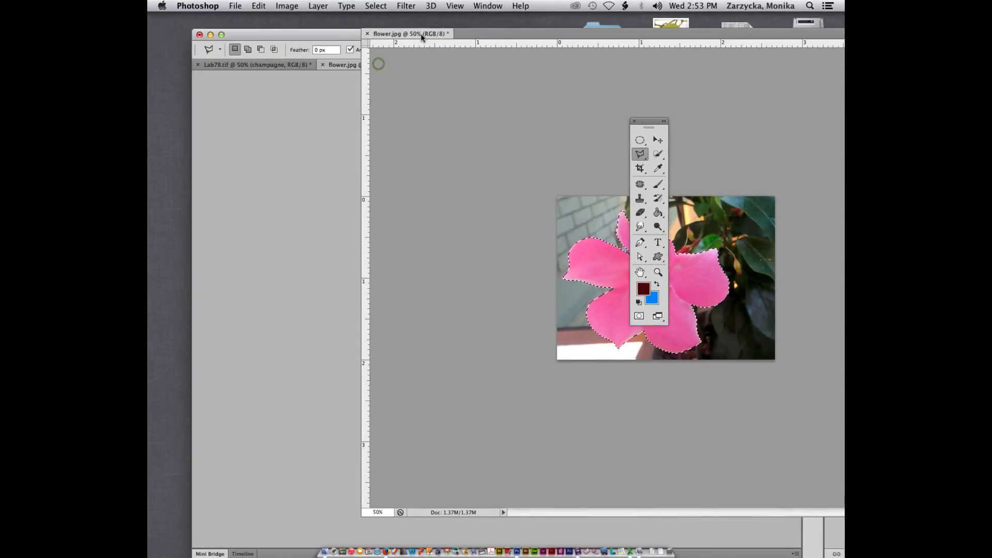
left_click_drag(421, 34, 421, 35)
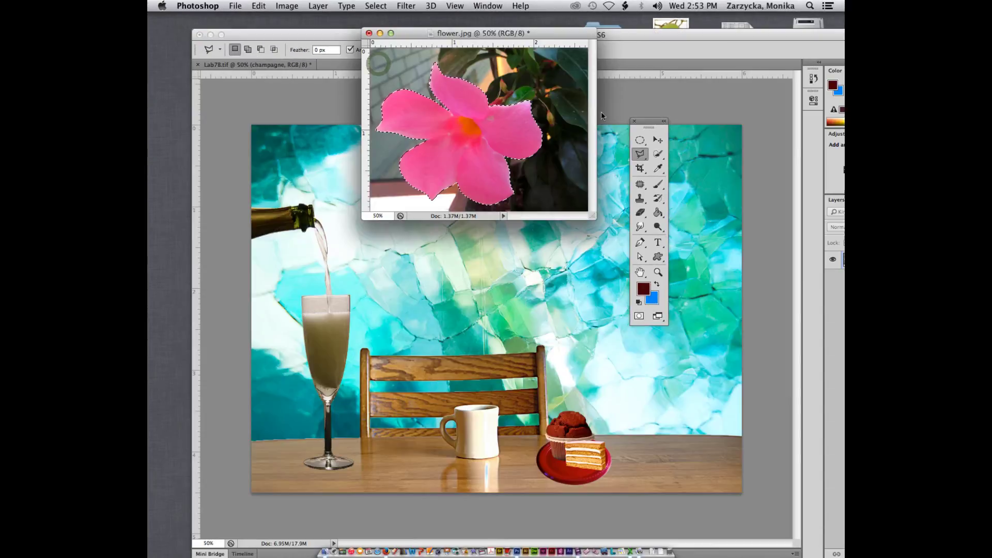
left_click(659, 140)
left_click_drag(437, 125, 337, 294)
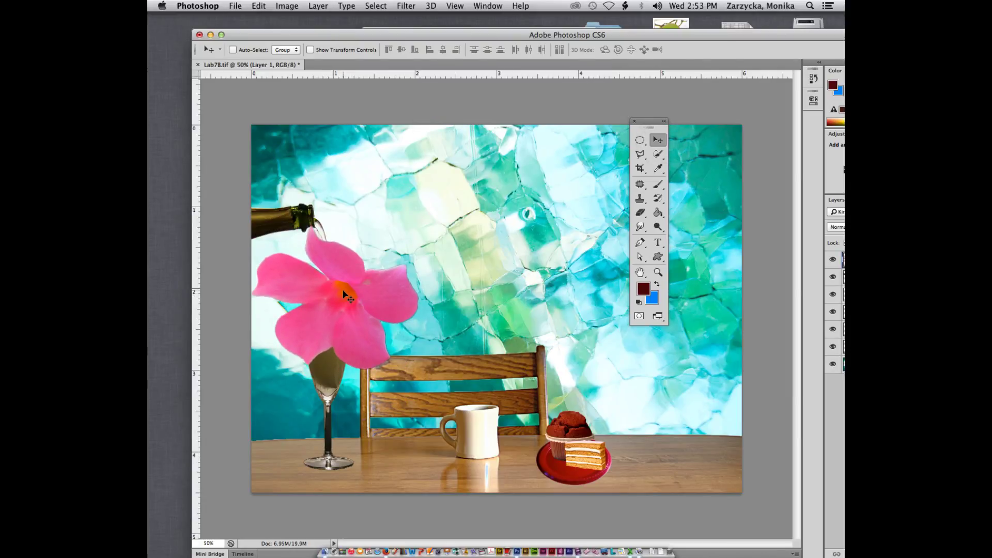
Step: Free-transform the flower to about 52% size, rotate it about 137°, and place it on the left rim of the champagne glass
key("super+t")
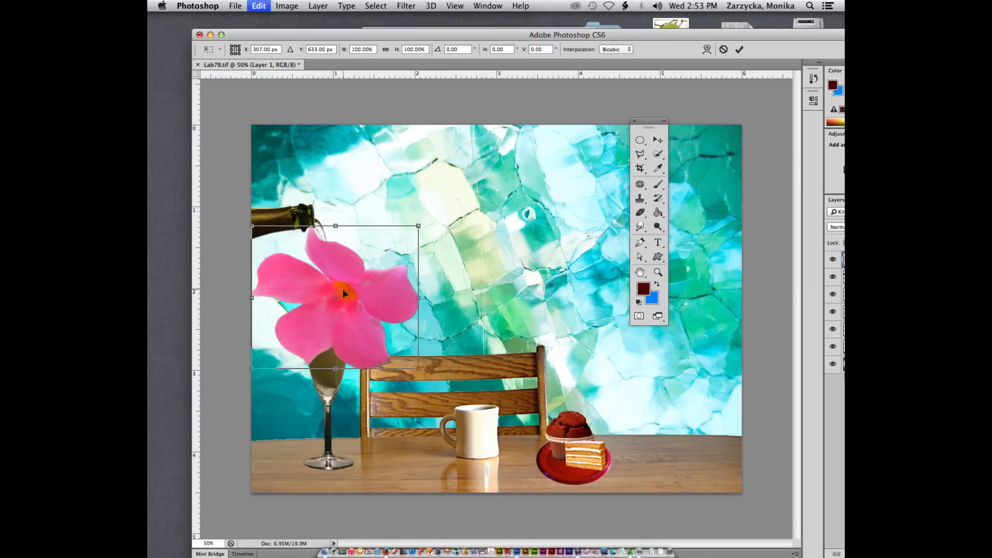
left_click_drag(416, 367, 345, 305)
left_click_drag(327, 263, 335, 293)
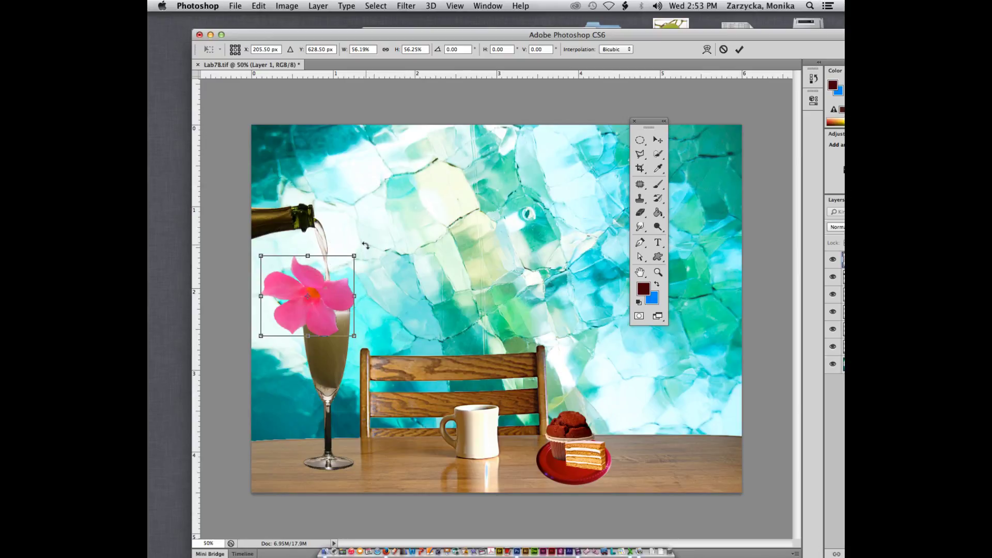
left_click_drag(366, 246, 316, 312)
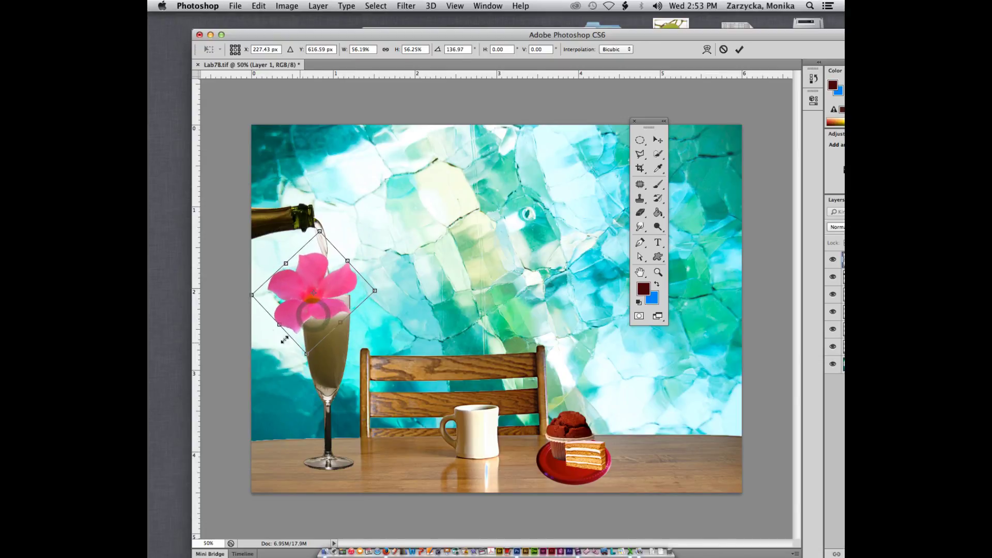
left_click_drag(253, 296, 262, 294)
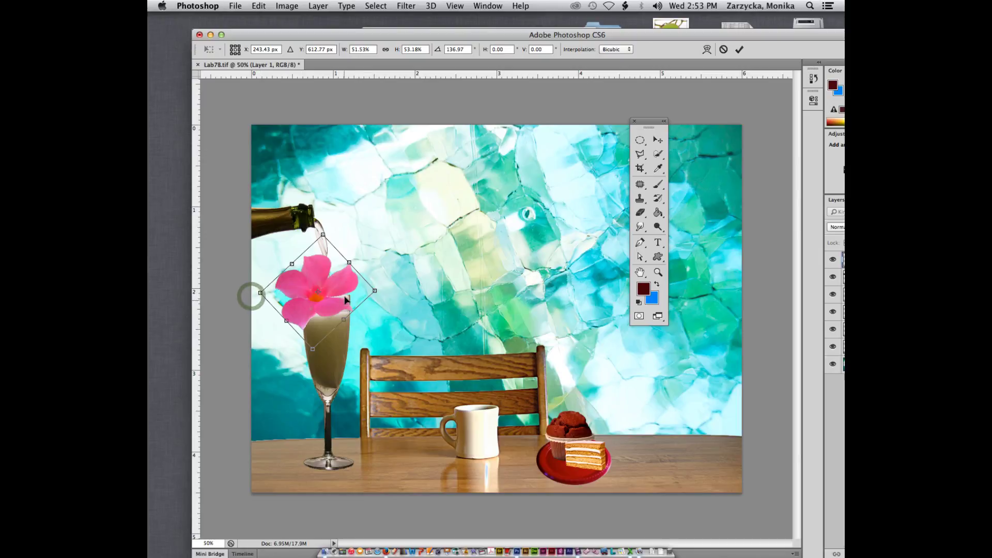
left_click_drag(339, 298, 299, 304)
double_click(294, 292)
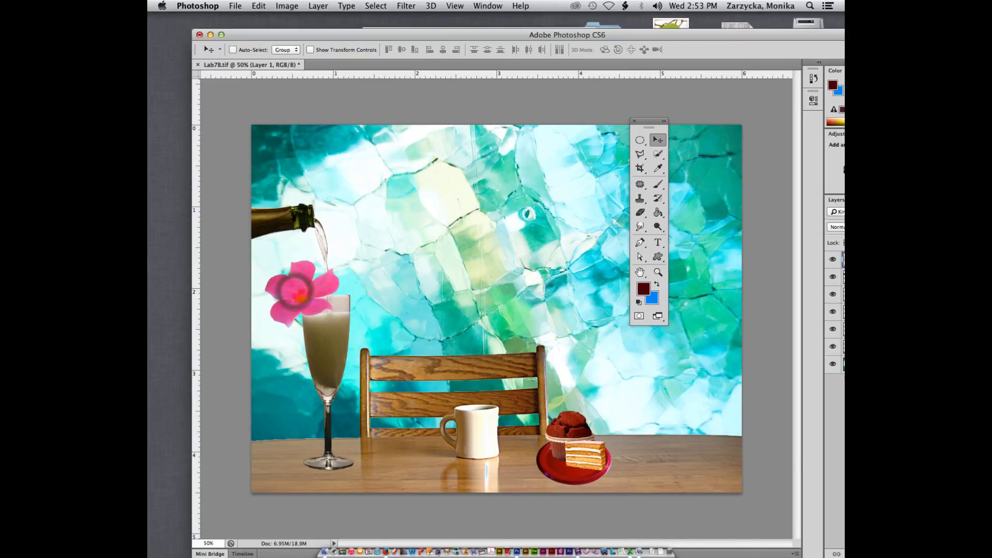